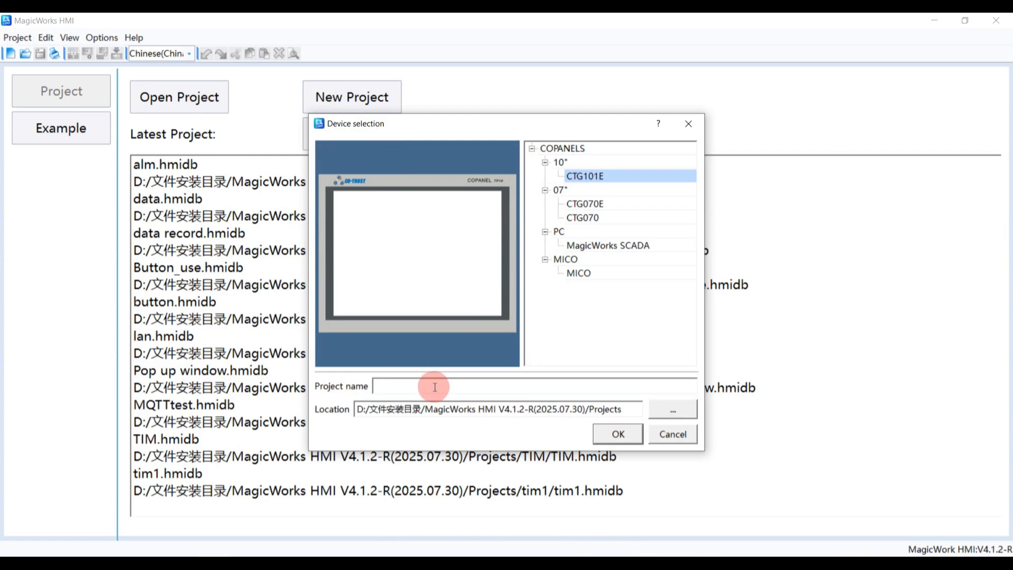
Create a new project named Alarms for the CTG070E panel
left_click(585, 203)
left_click(402, 384)
type("Alarms")
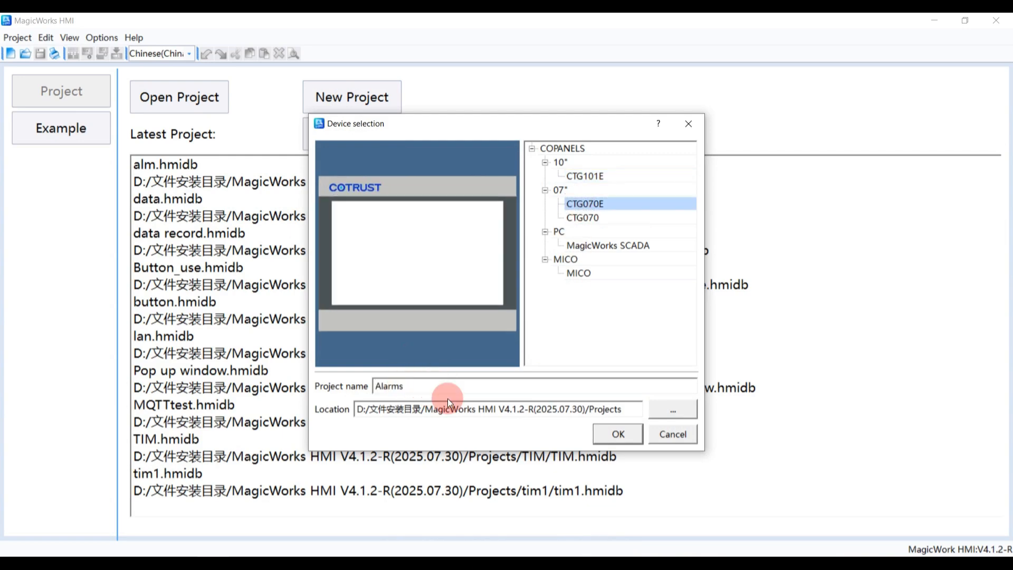
left_click(602, 433)
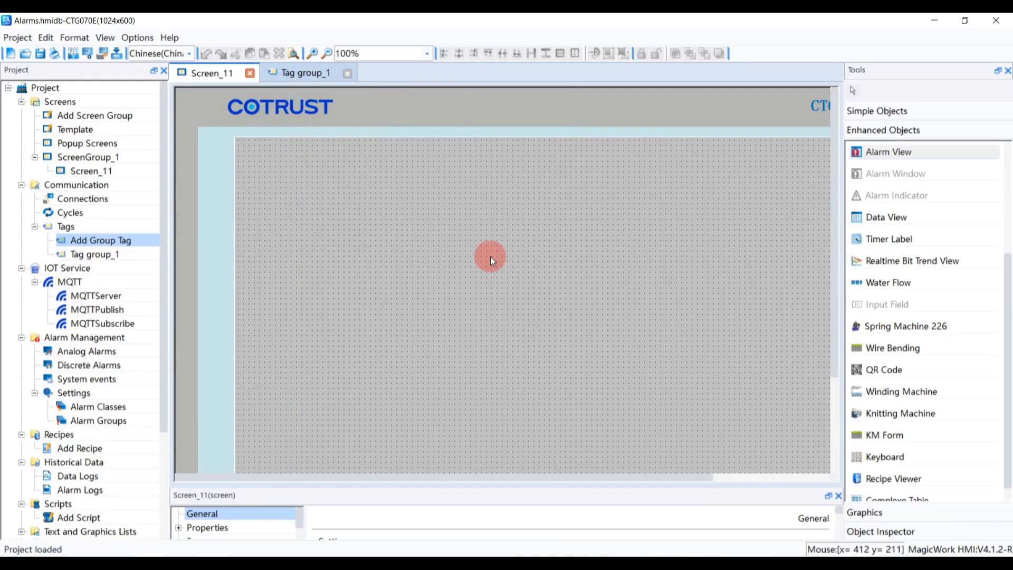
Open the Analog Alarms editor under Alarm Management
scroll(115, 283, "down", 1)
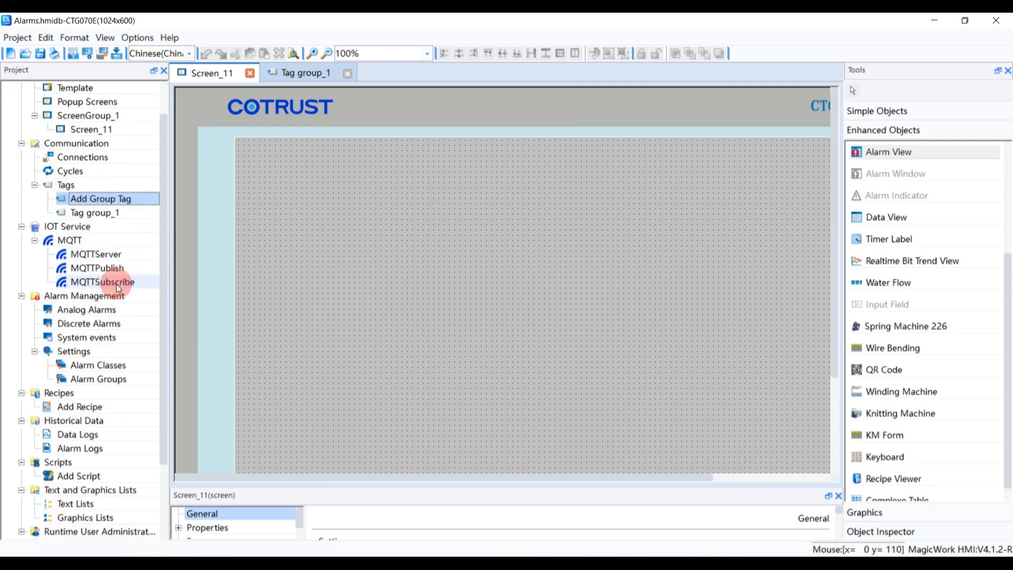
left_click(102, 298)
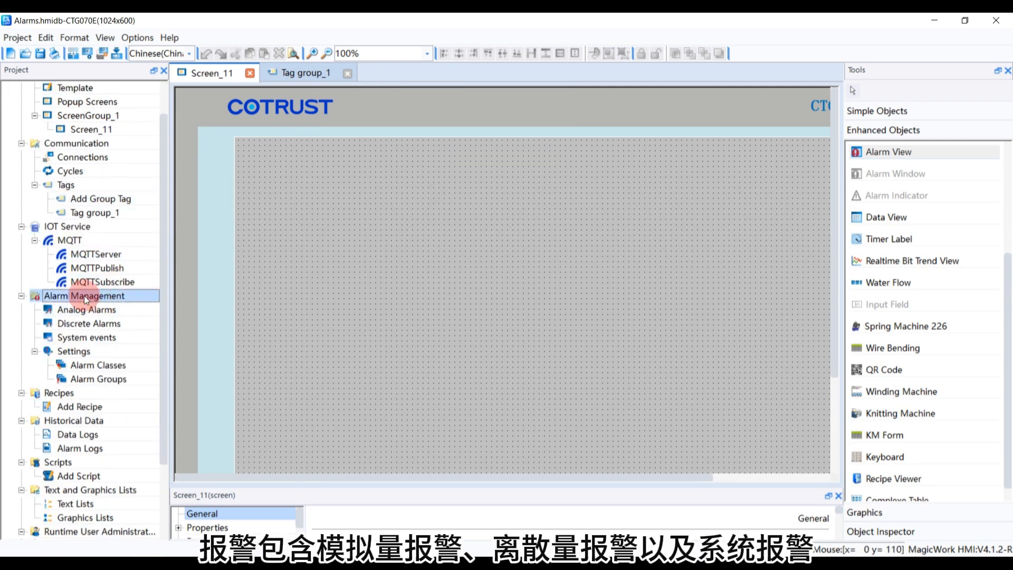
left_click(94, 310)
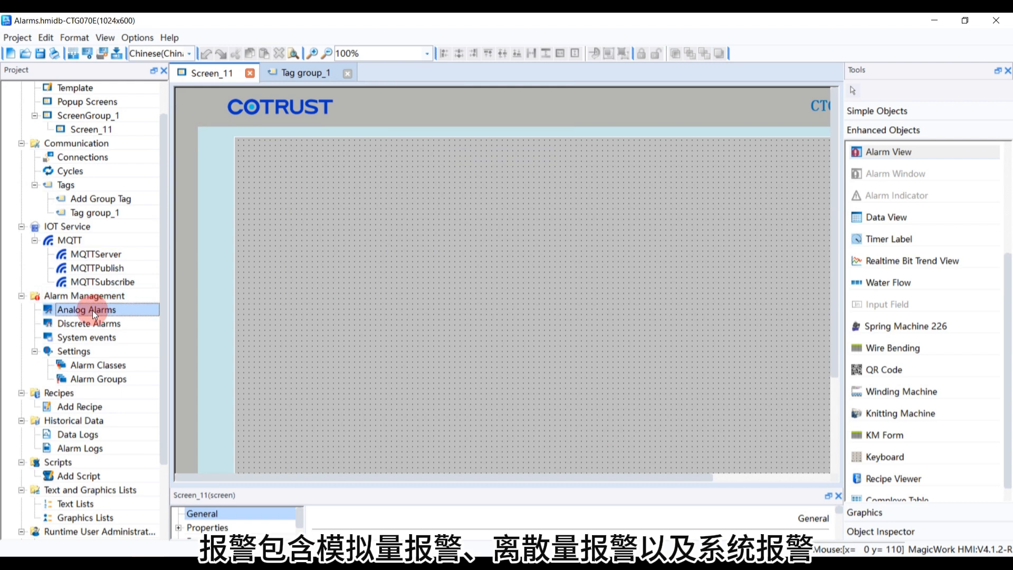
left_click(102, 324)
double_click(112, 309)
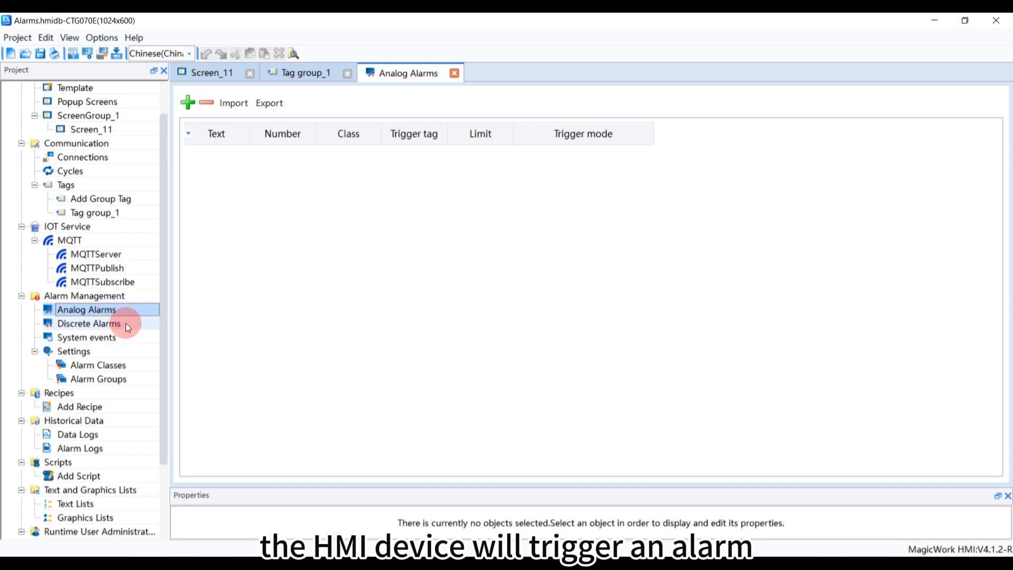
Open the Discrete Alarms and System events editors to review their tables
left_click(123, 324)
double_click(123, 325)
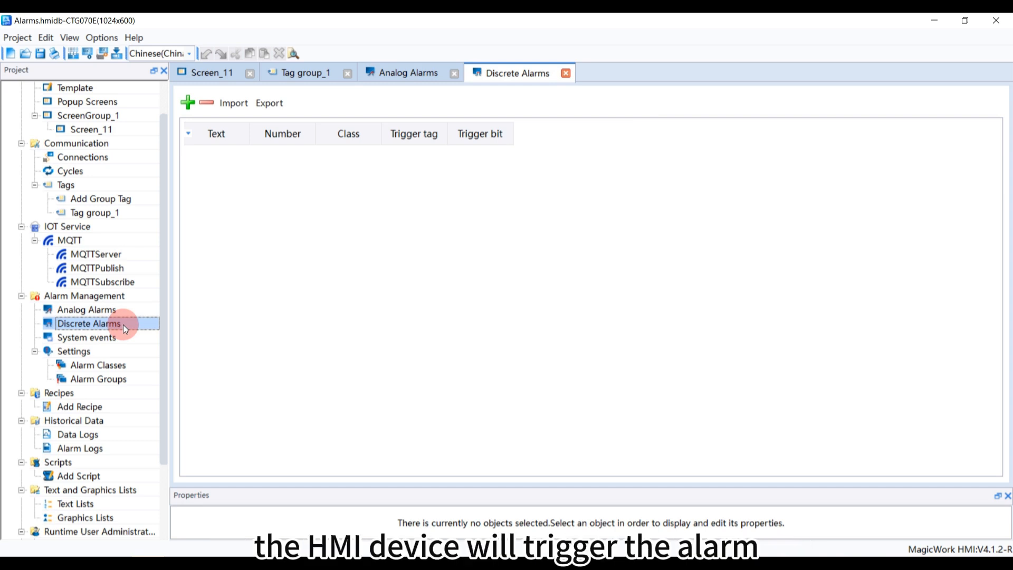
double_click(119, 336)
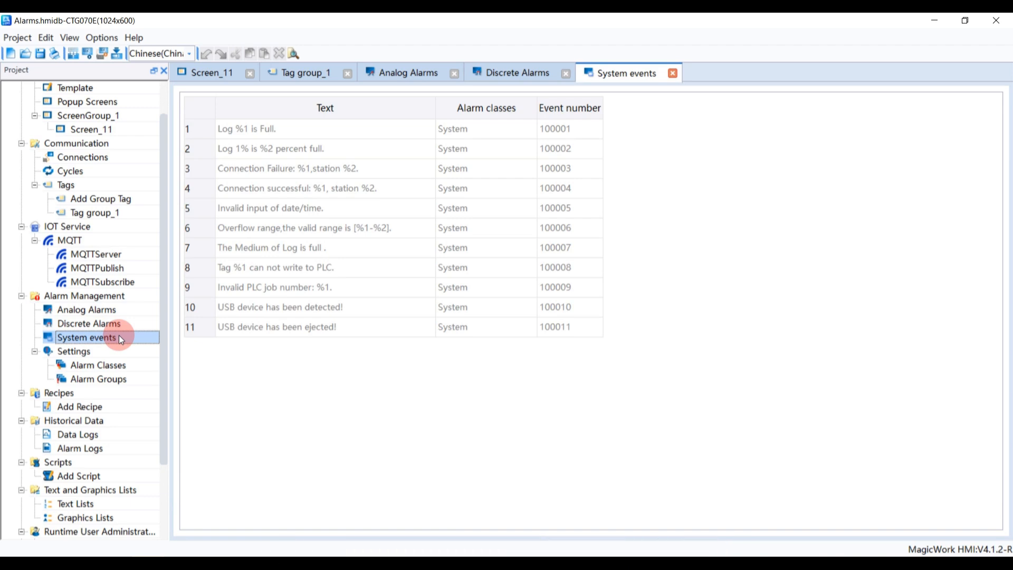
Open the Alarm Classes table and widen its color columns
double_click(122, 363)
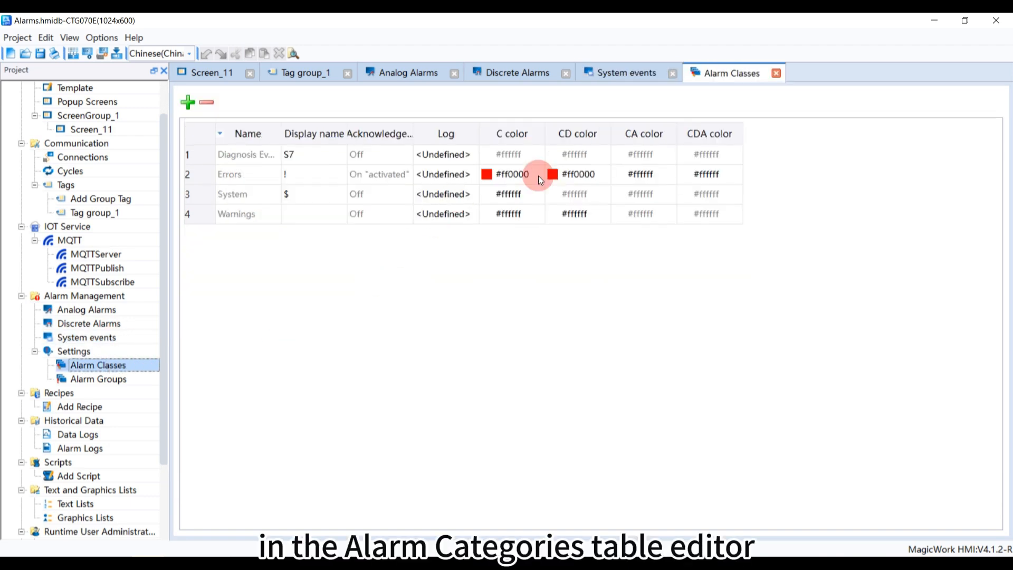
left_click_drag(740, 134, 853, 135)
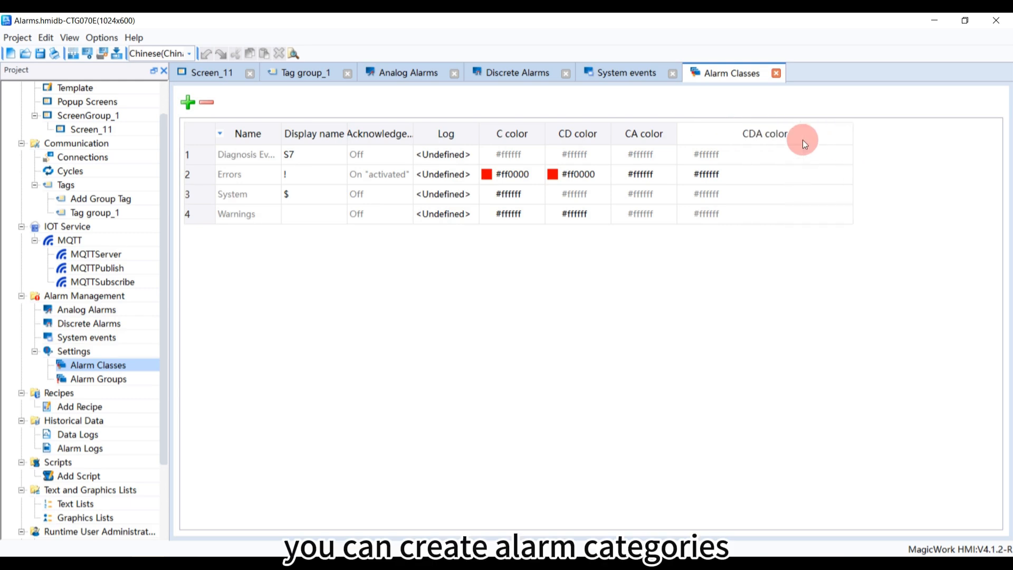
left_click_drag(679, 130, 738, 132)
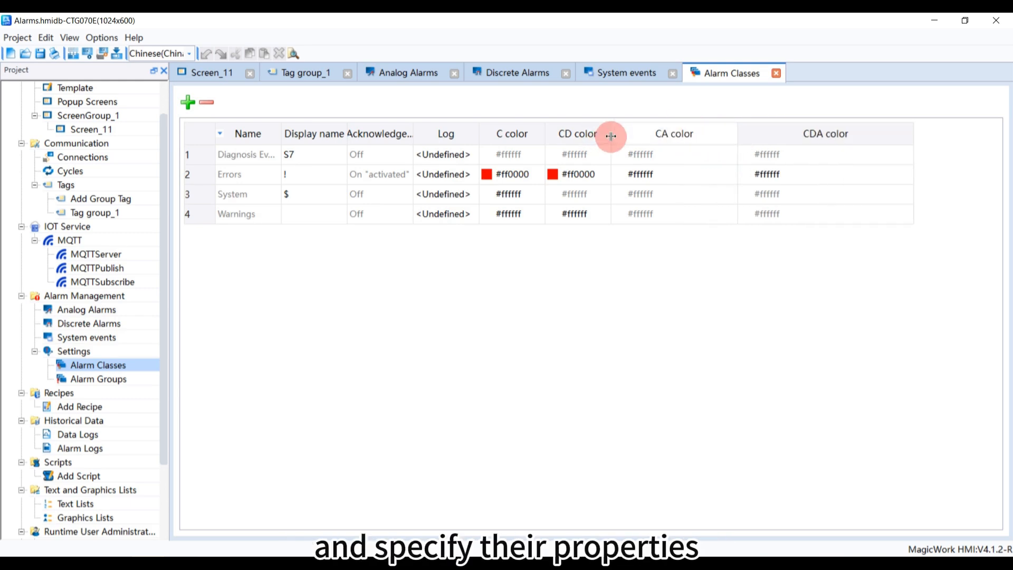
left_click_drag(611, 136, 688, 135)
left_click_drag(545, 132, 625, 135)
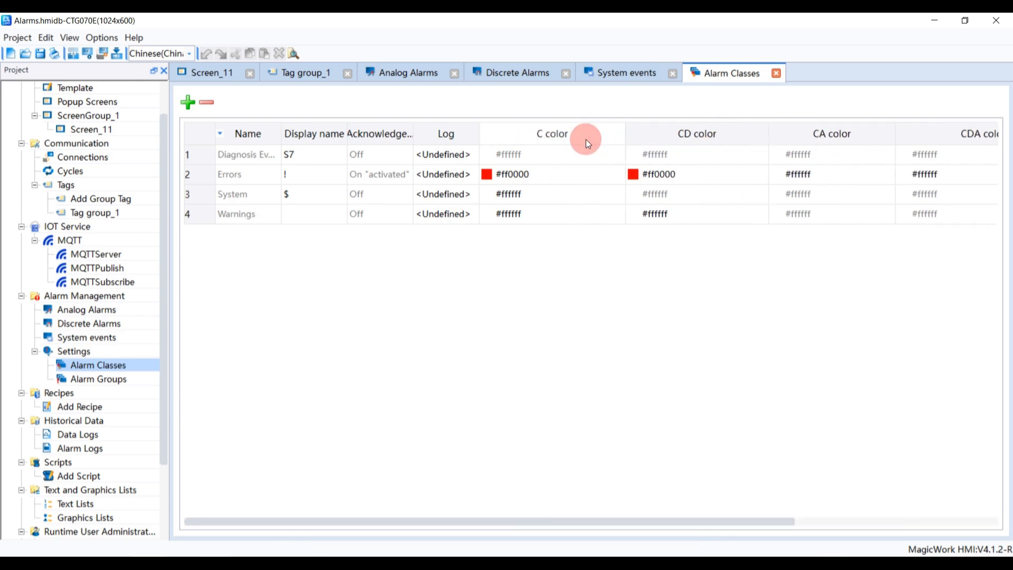
Show the C text column in the Alarm Classes table
right_click(752, 139)
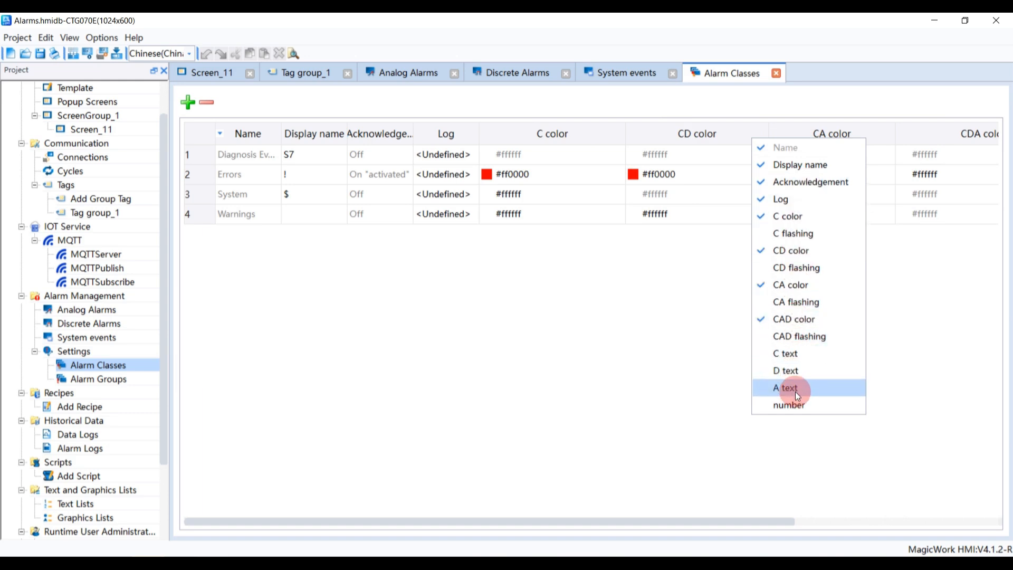
left_click(786, 356)
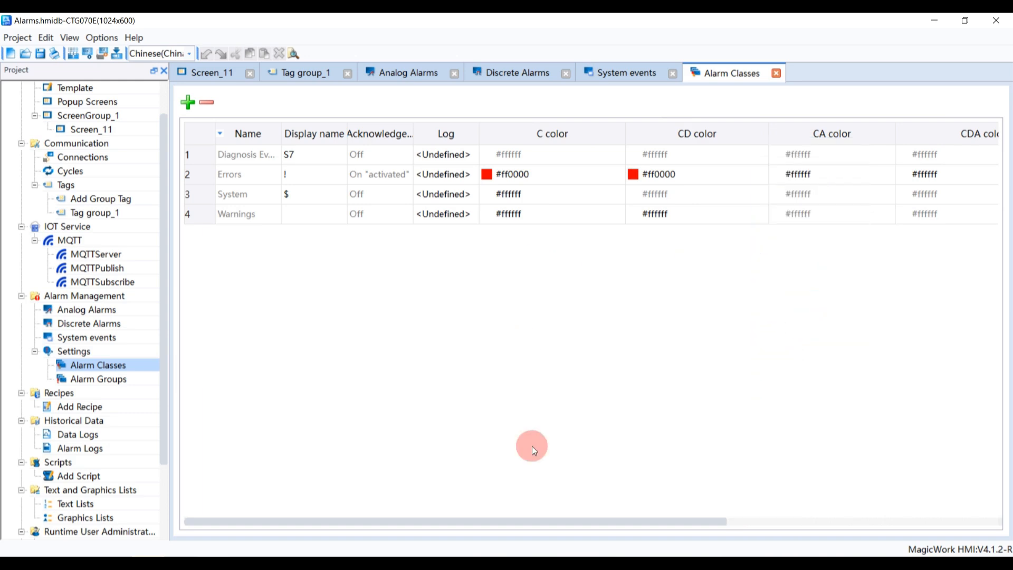
left_click_drag(718, 521, 952, 511)
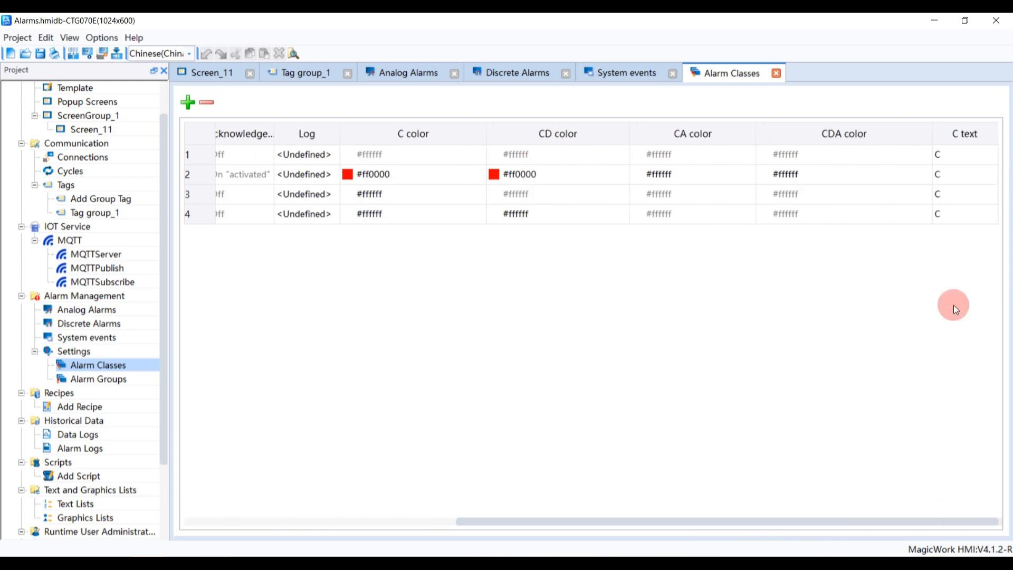
double_click(961, 158)
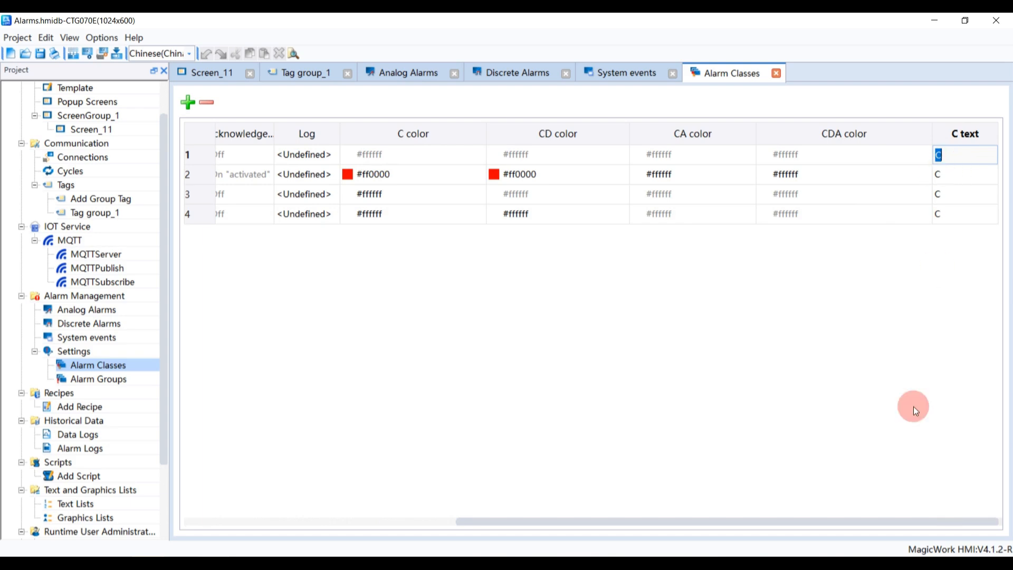
left_click_drag(865, 522, 523, 523)
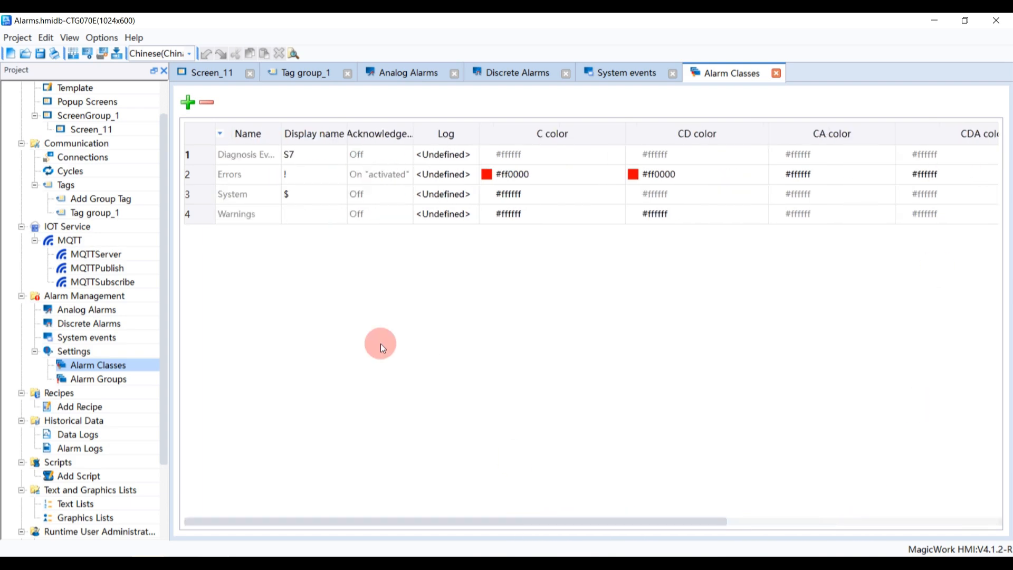
Add a new acknowledgement group in the Alarm Groups table
left_click(128, 377)
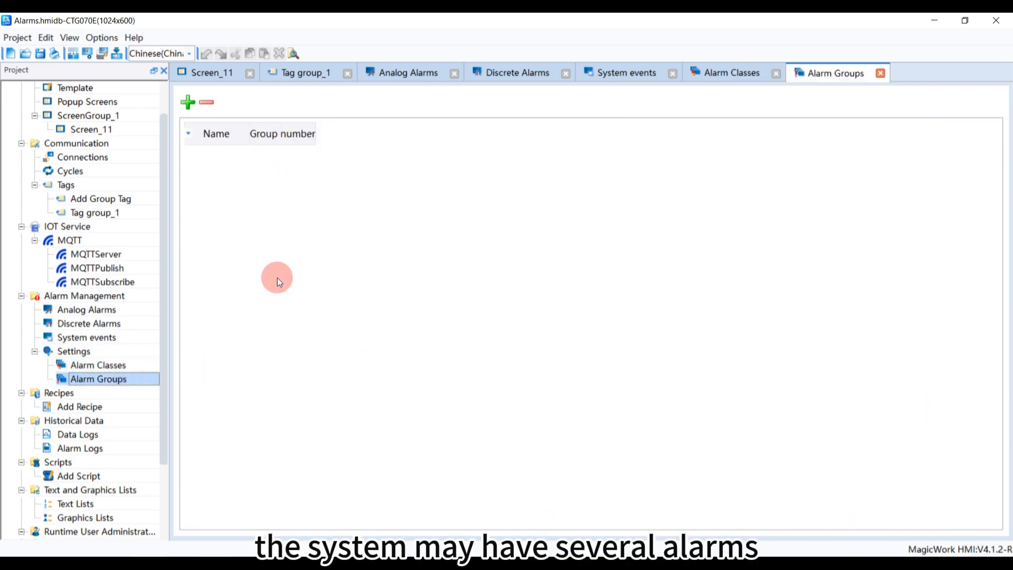
left_click(188, 103)
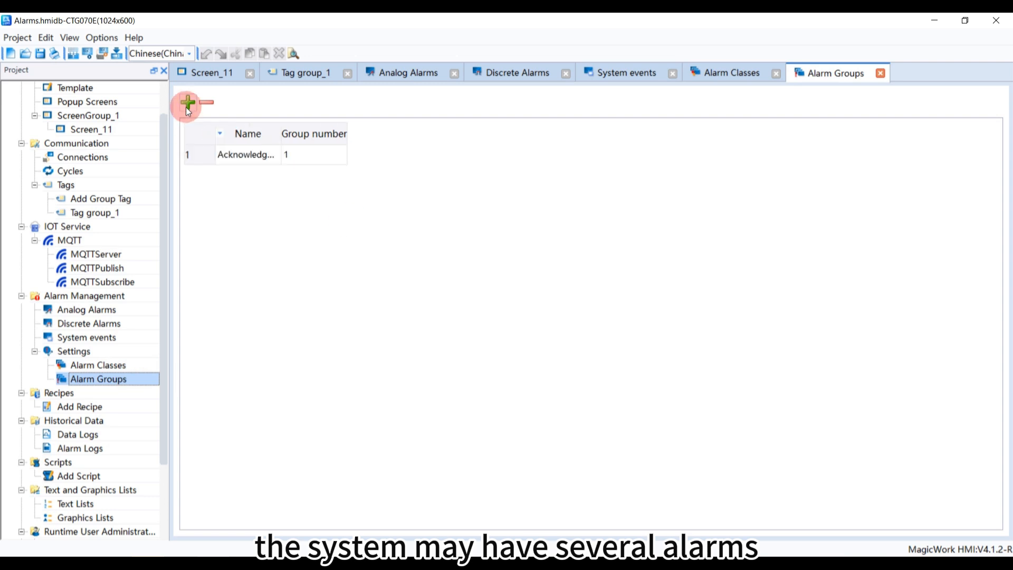
left_click(312, 156)
left_click(255, 158)
left_click(287, 201)
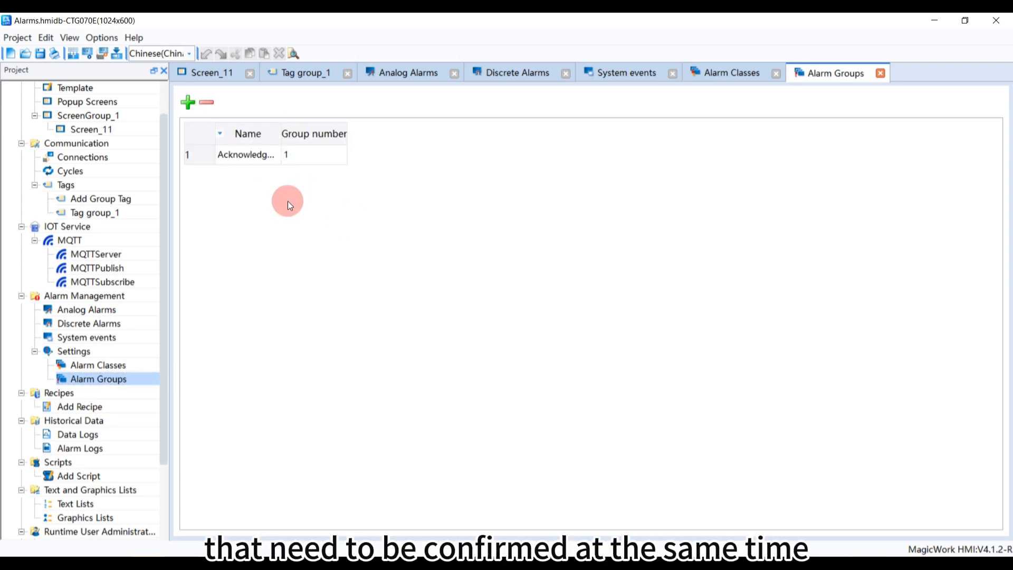
left_click_drag(280, 134, 368, 135)
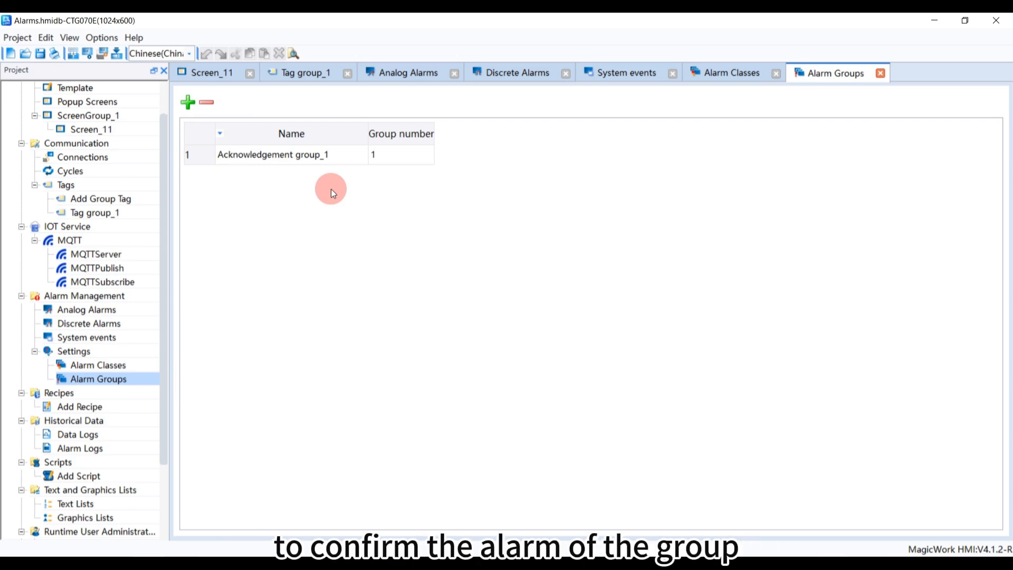
Add two internal tags to Tag group_1
double_click(110, 217)
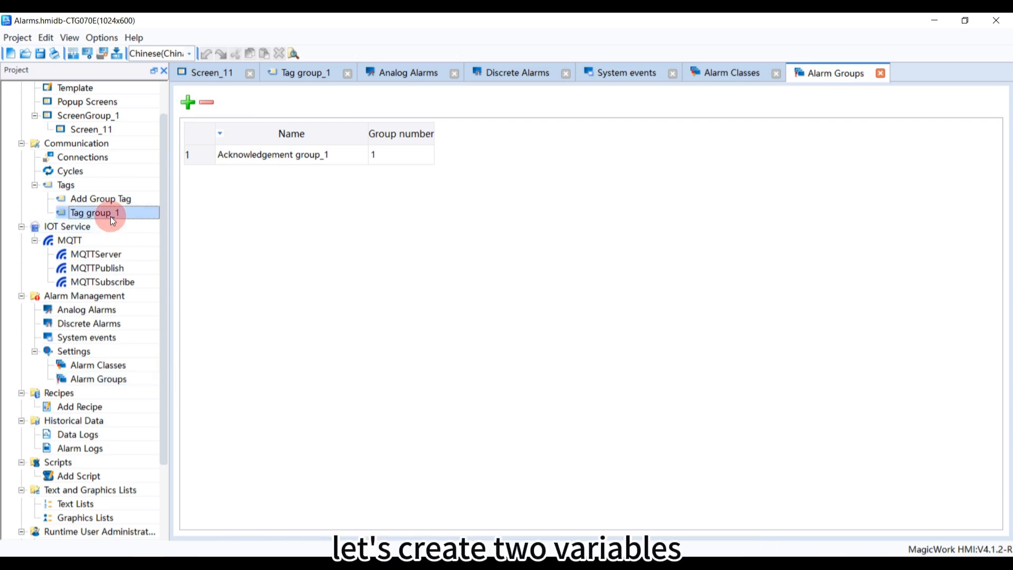
left_click(188, 102)
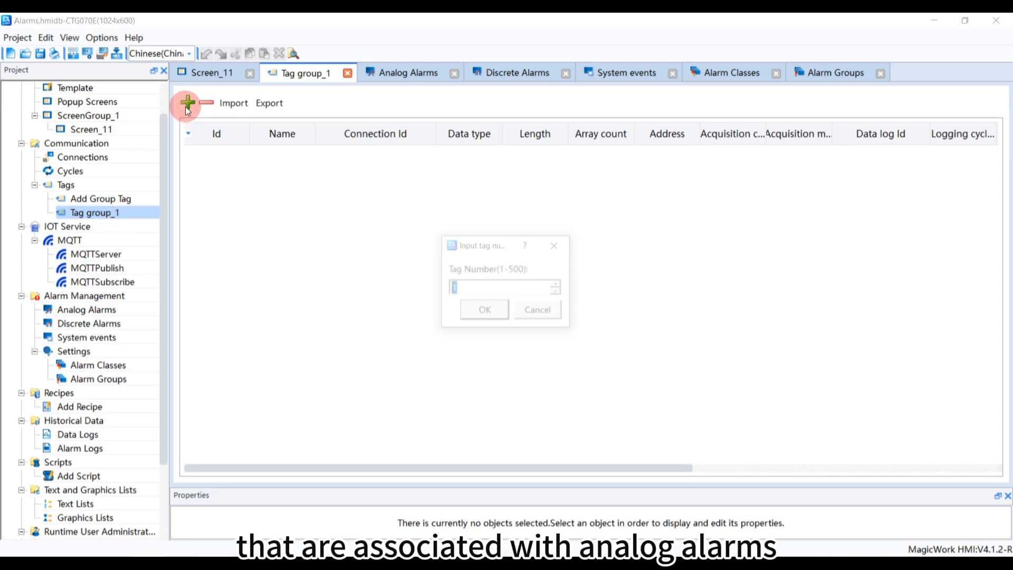
left_click(467, 309)
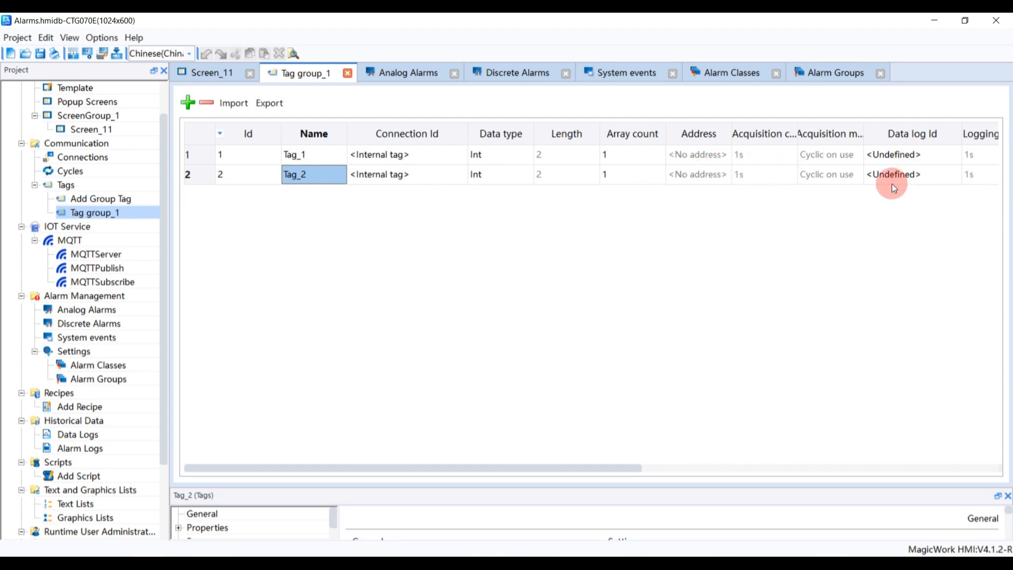
Set Tag_1's data type to Bool
left_click(526, 156)
left_click(527, 156)
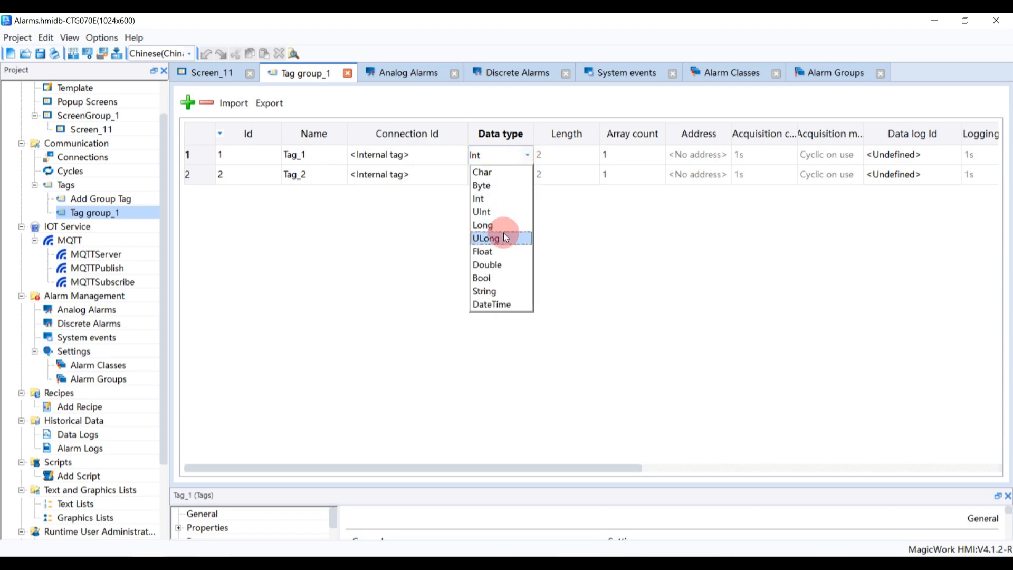
left_click(492, 276)
left_click(444, 168)
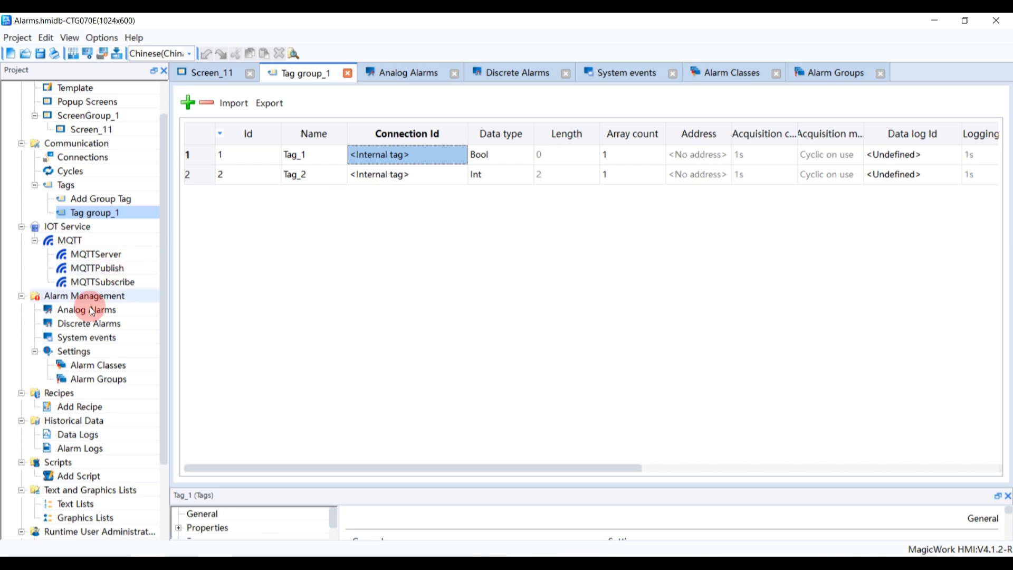
Add a new discrete alarm and browse its alarm class options
left_click(84, 323)
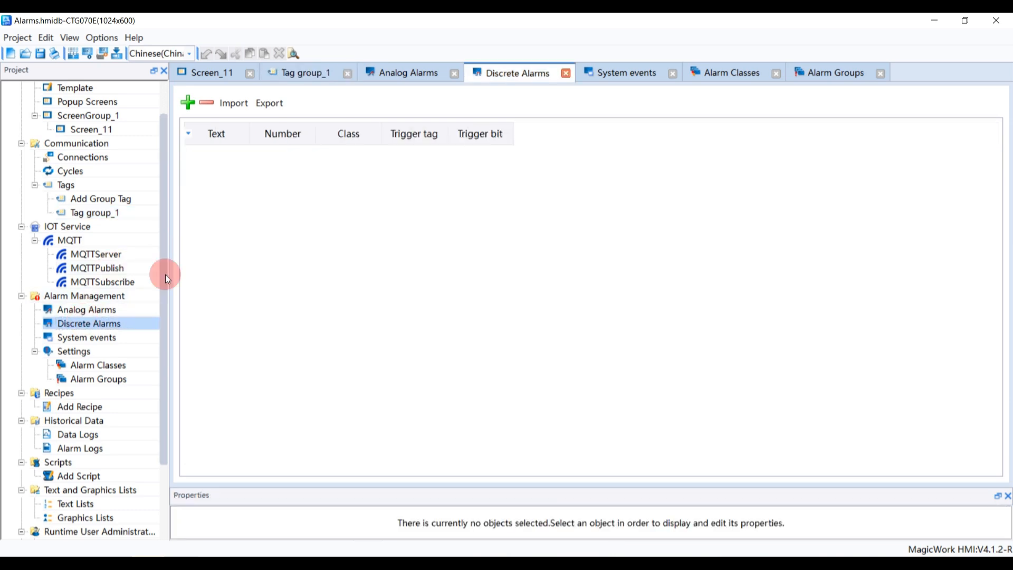
left_click(189, 103)
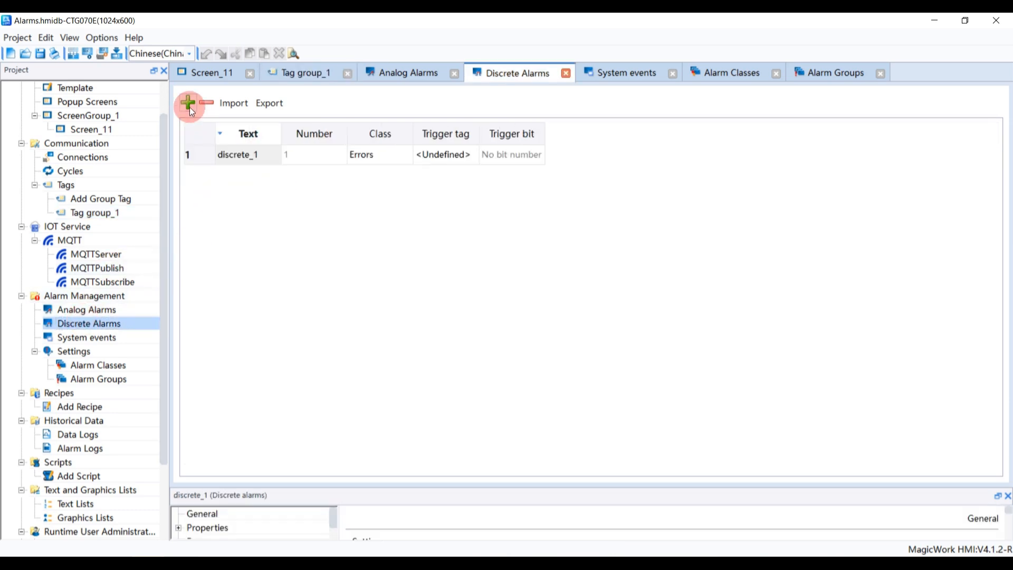
left_click(413, 157)
left_click(406, 157)
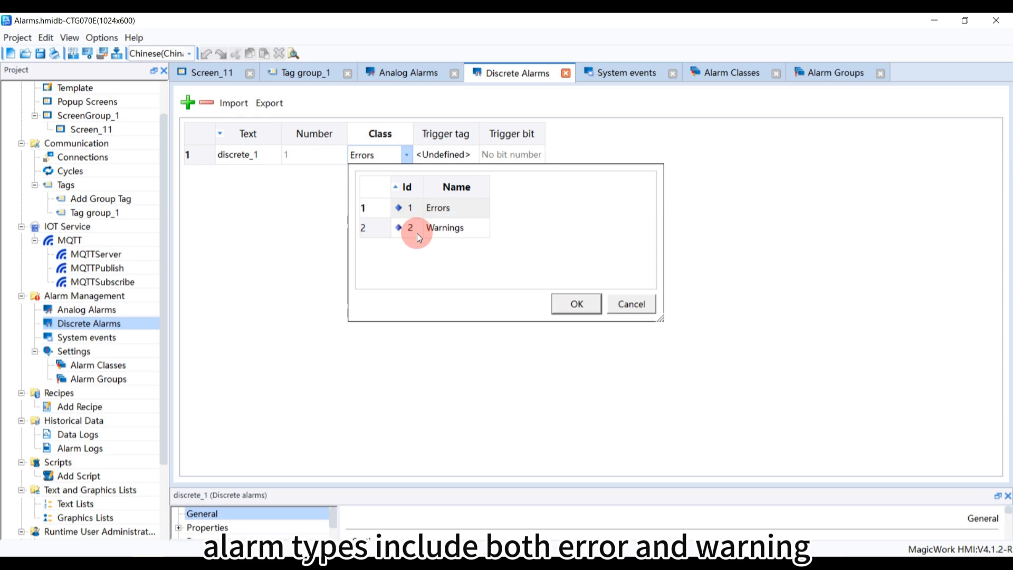
left_click(463, 156)
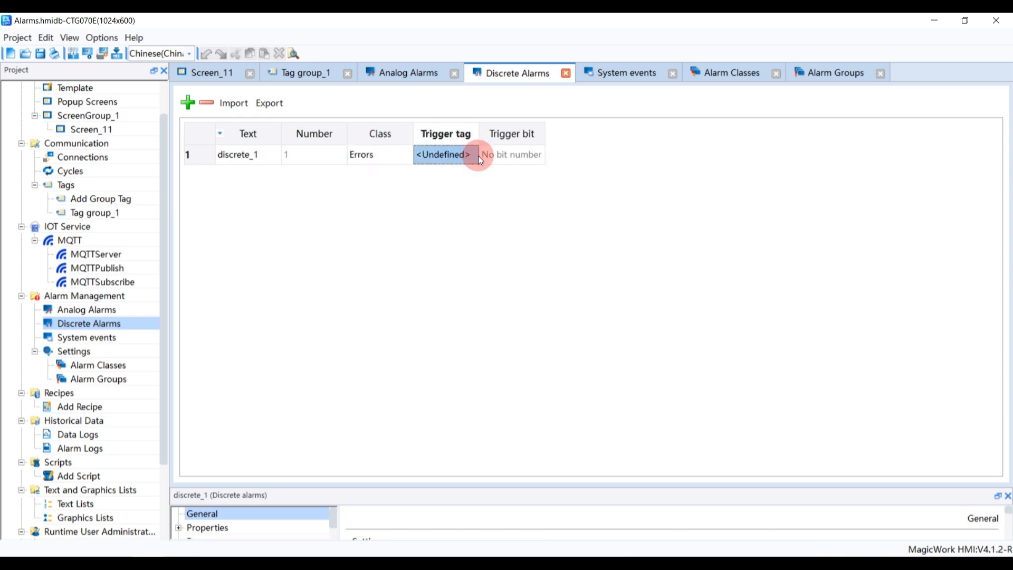
Set the discrete alarm's trigger tag to Tag_1
left_click(472, 155)
left_click(472, 155)
double_click(504, 229)
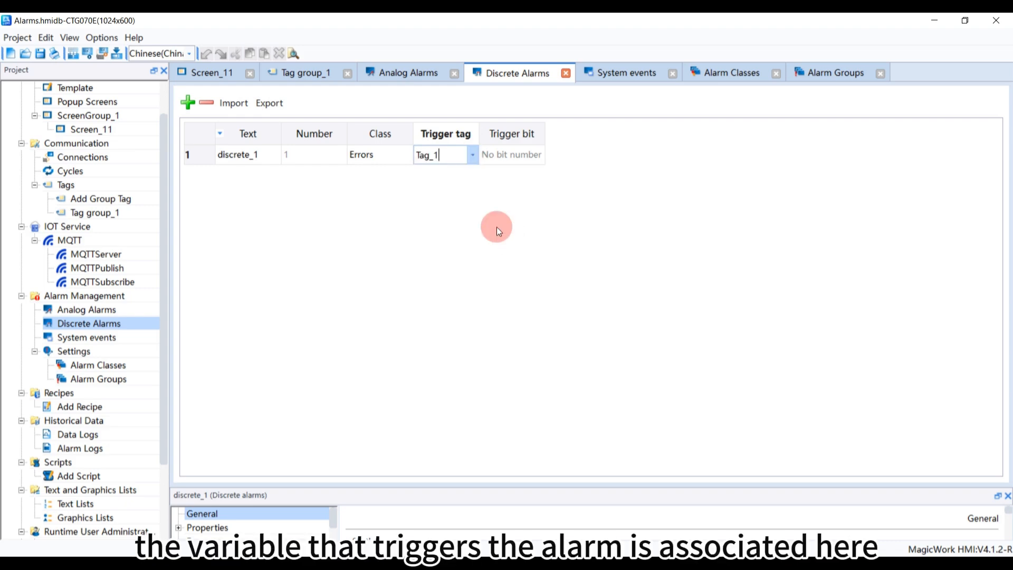
Widen the Trigger tag column and set the discrete alarm's trigger tag to Tag_2
left_click(519, 153)
left_click_drag(479, 135, 555, 150)
double_click(541, 156)
left_click(542, 158)
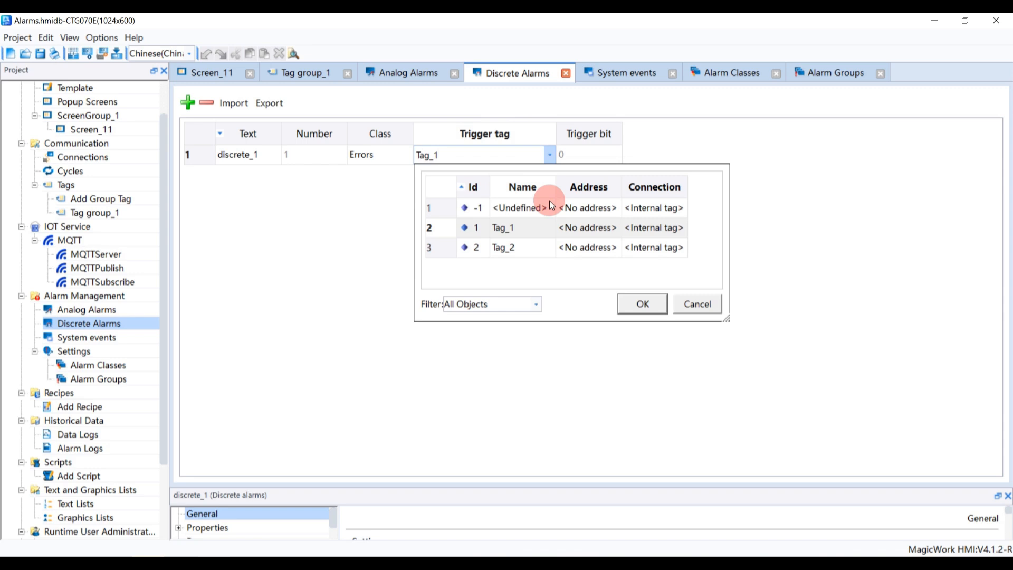
double_click(542, 247)
Adjust the discrete alarm's trigger bit
left_click(607, 154)
double_click(609, 155)
left_click(614, 151)
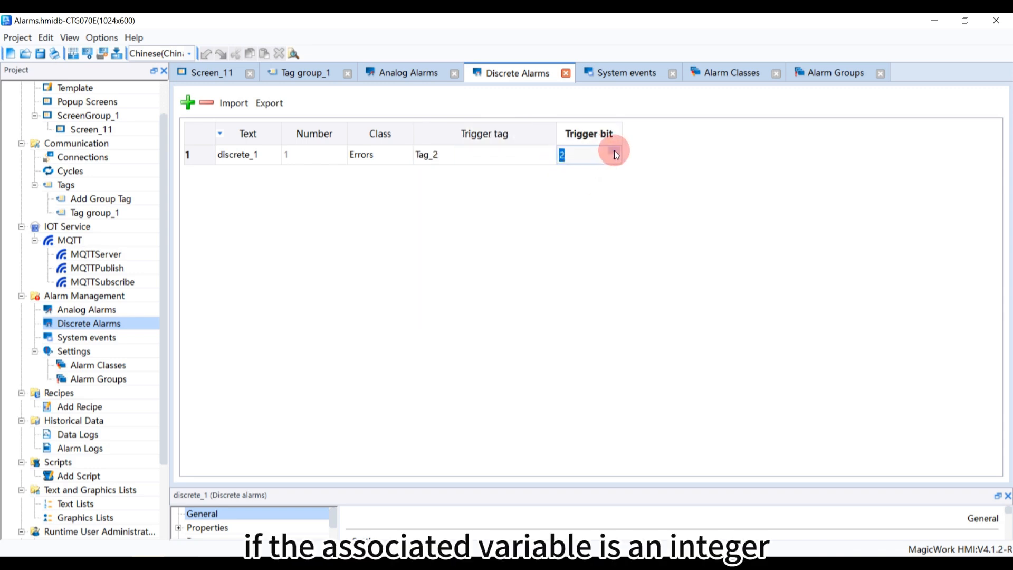
left_click(614, 160)
left_click(614, 160)
Set the discrete alarm's trigger tag to Tag_1
left_click(502, 154)
left_click(504, 154)
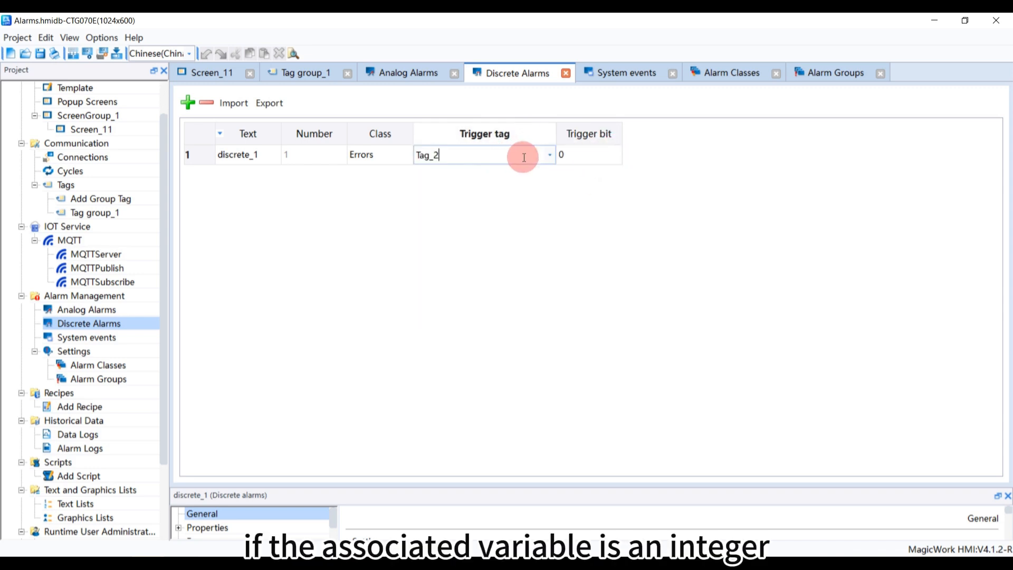
left_click(549, 155)
double_click(524, 229)
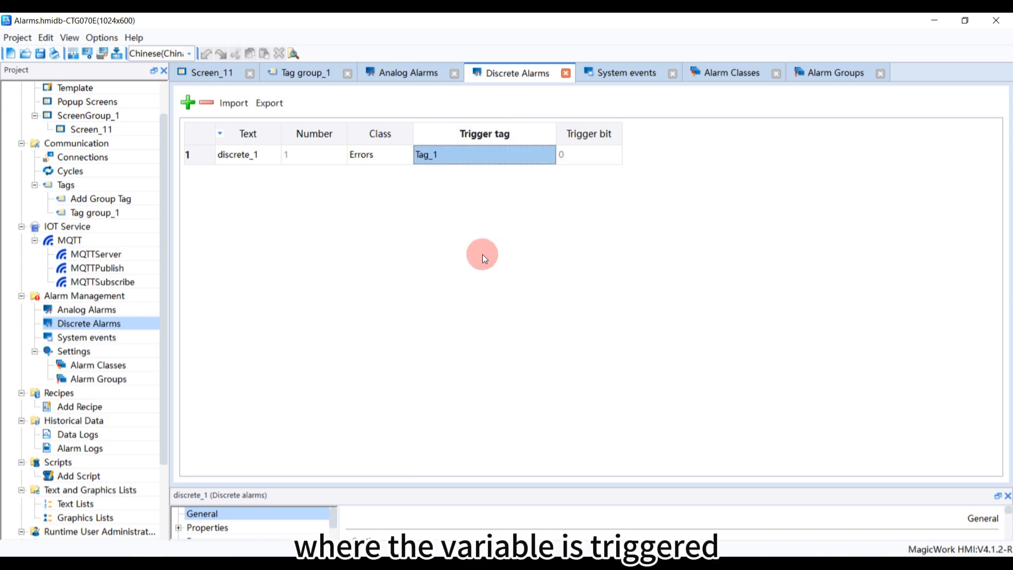
Assign the discrete alarm to the alarm group Acknowledgement group_1
left_click(313, 157)
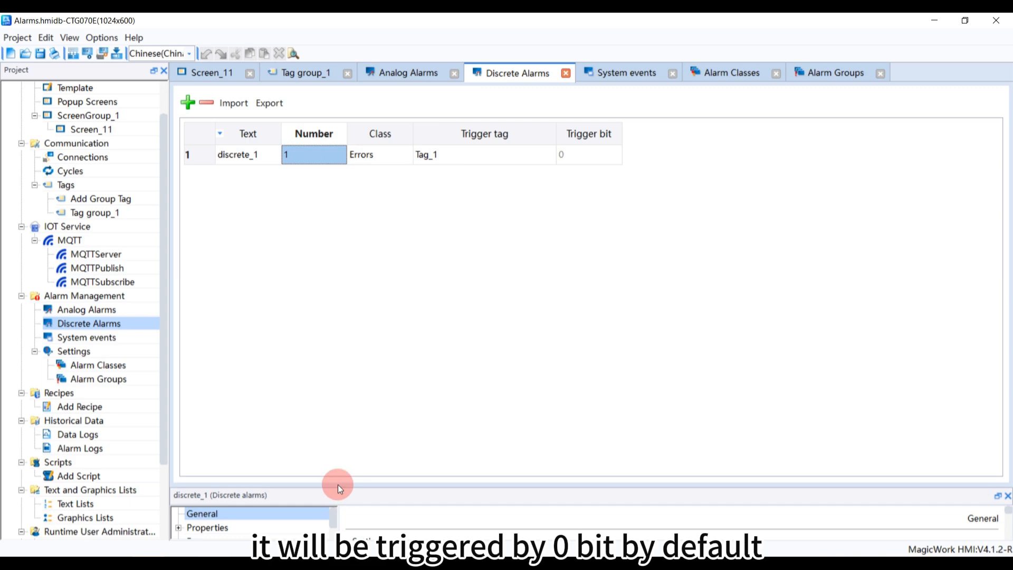
left_click_drag(336, 486, 332, 206)
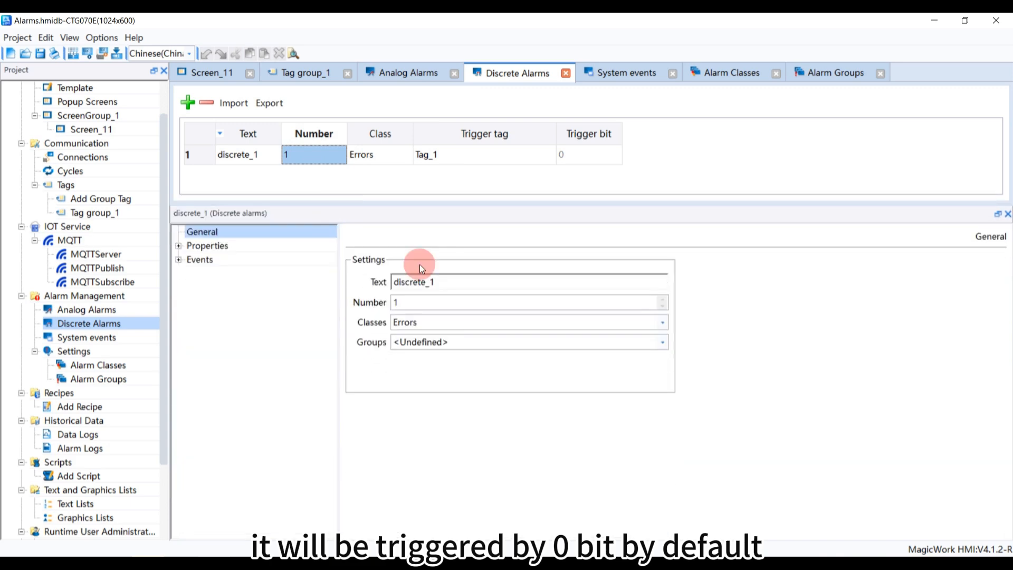
left_click_drag(445, 280, 385, 278)
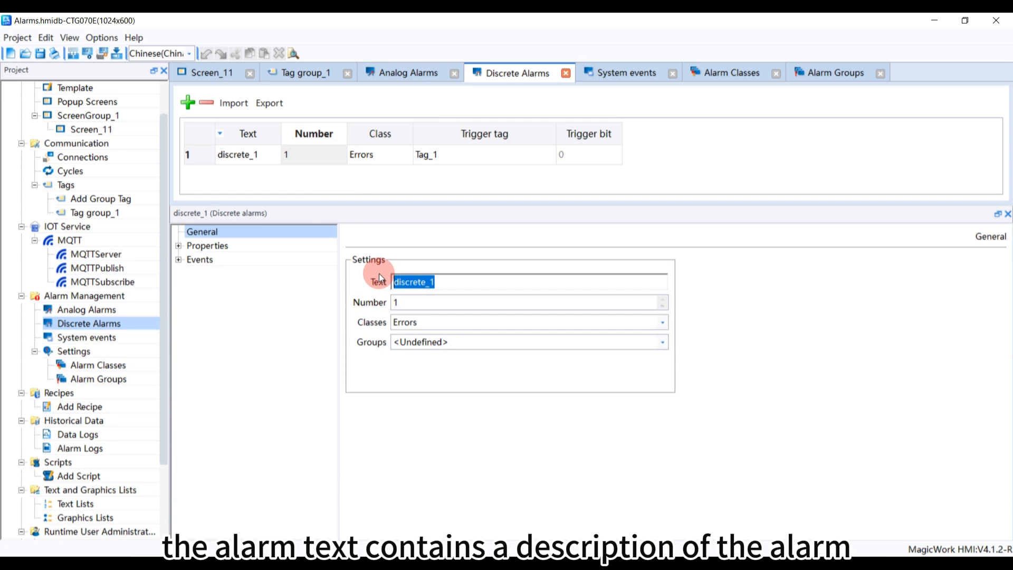
left_click(663, 342)
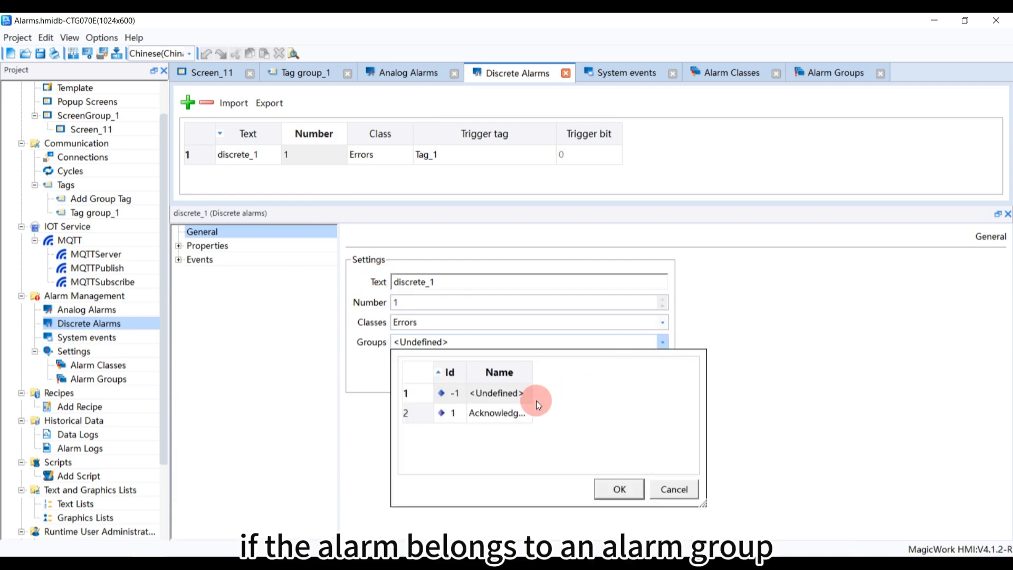
double_click(511, 413)
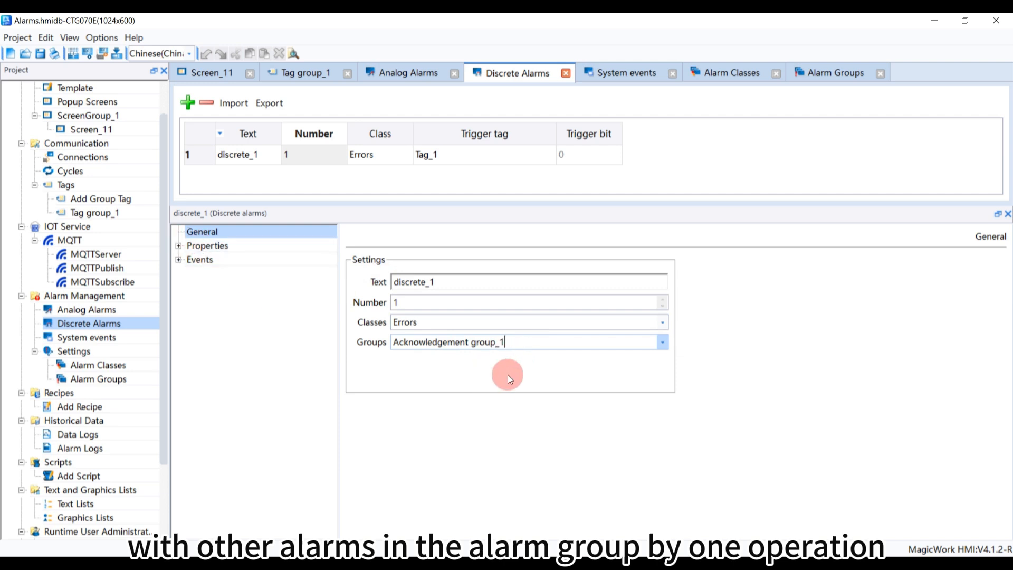
Browse the discrete alarm's Acknowledgement, Infotext and Events property pages
left_click(179, 246)
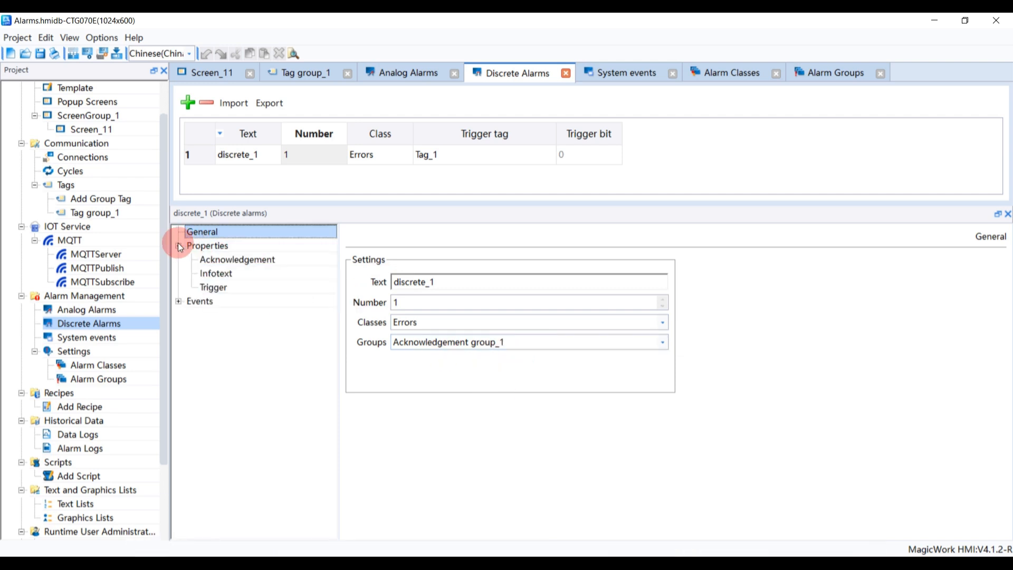
left_click(211, 263)
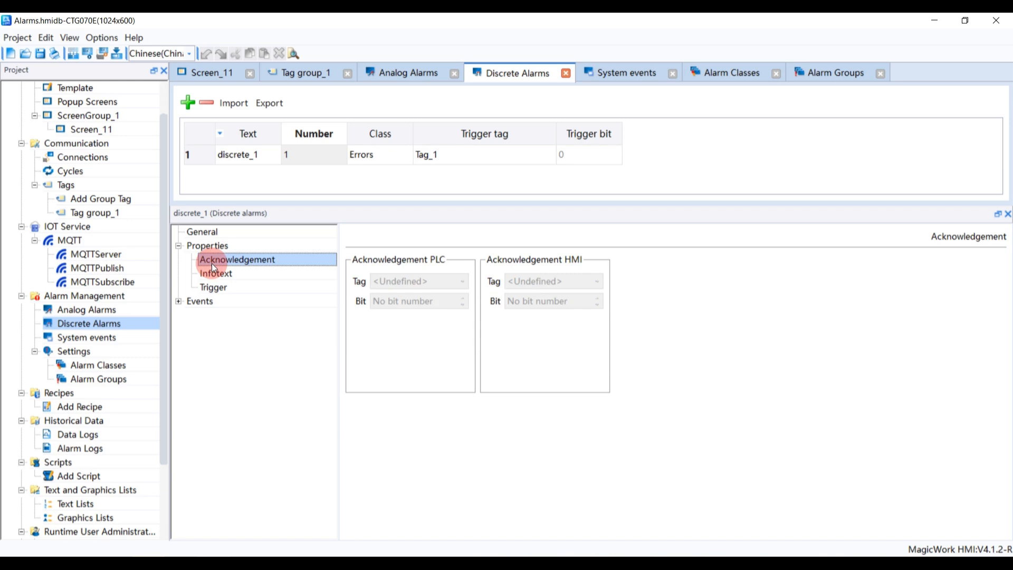
left_click(213, 273)
left_click(204, 301)
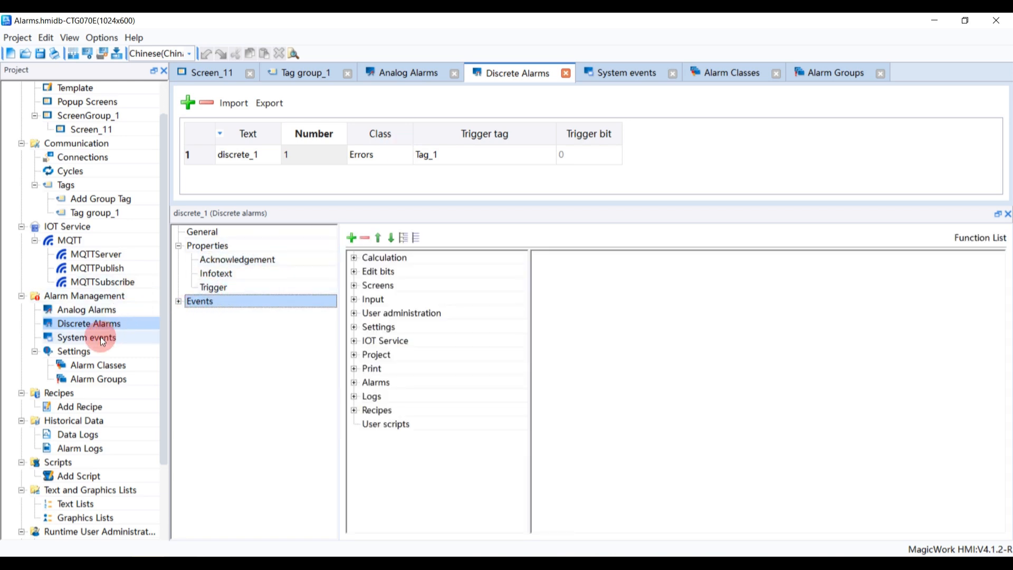
Add a new analog alarm and set its trigger tag to Tag_2
left_click(87, 312)
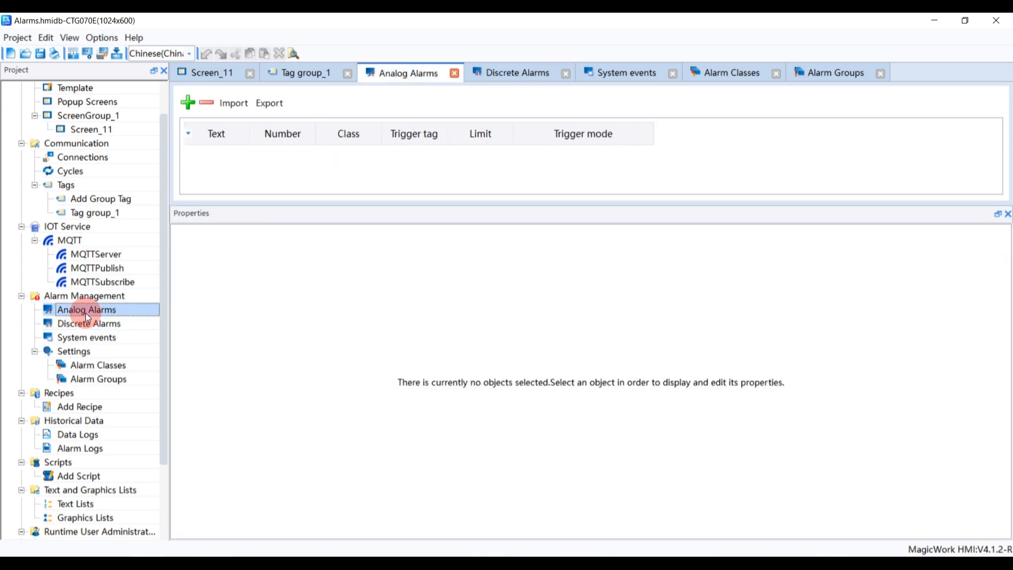
left_click(181, 105)
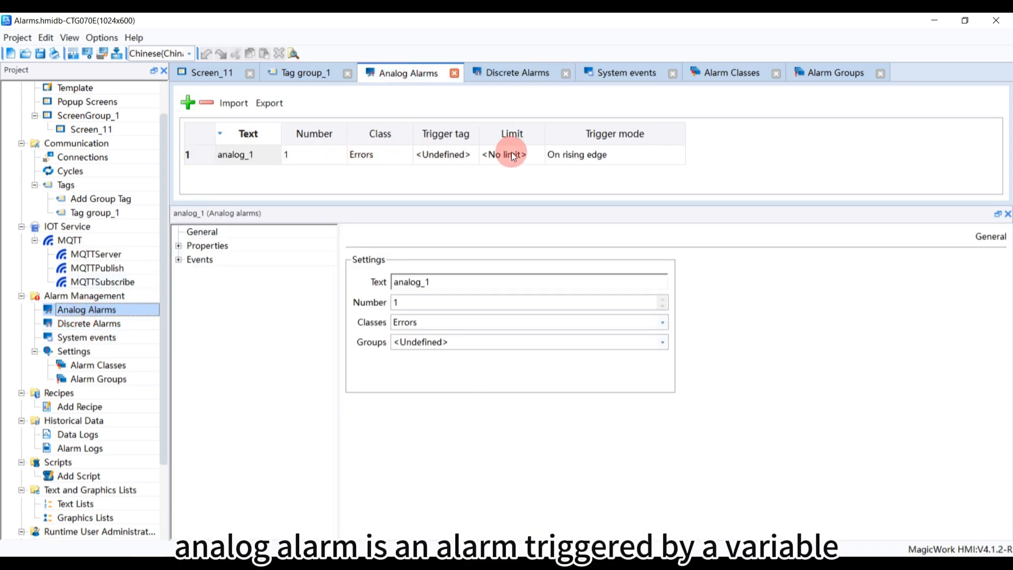
left_click(467, 153)
left_click(472, 155)
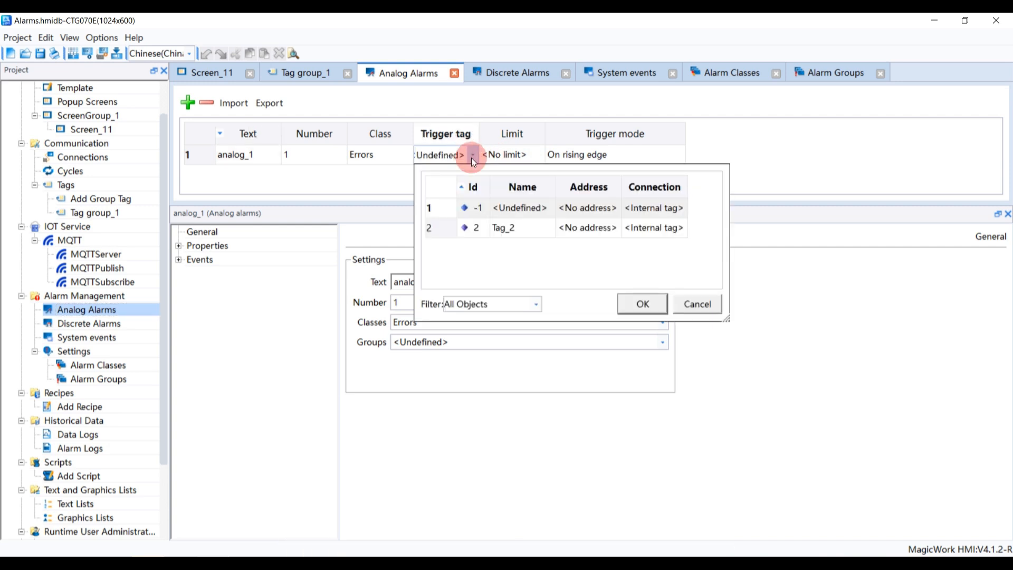
double_click(505, 236)
Set the analog alarm's limit to 10 and its trigger mode to On rising edge
left_click(526, 156)
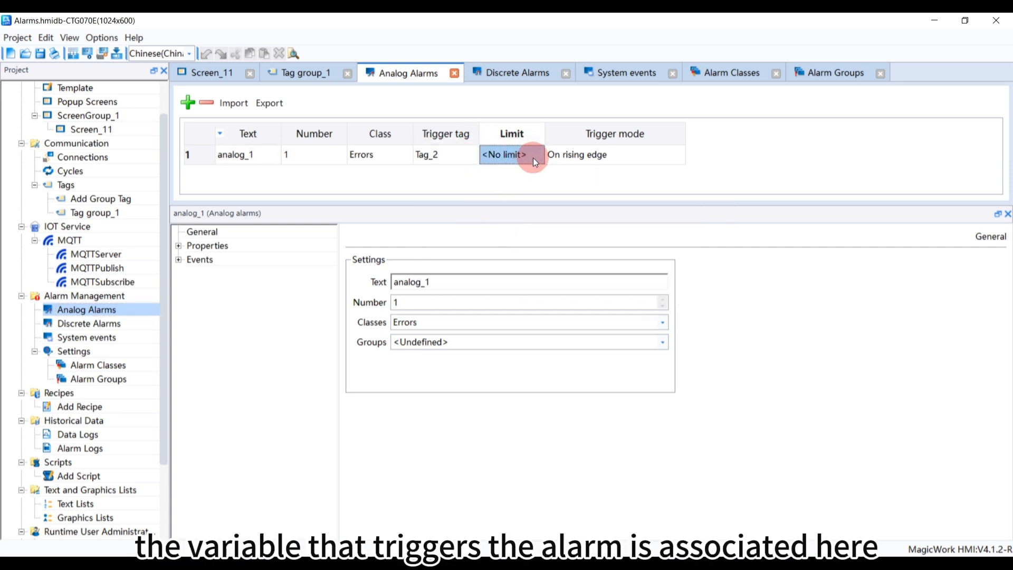
left_click(533, 158)
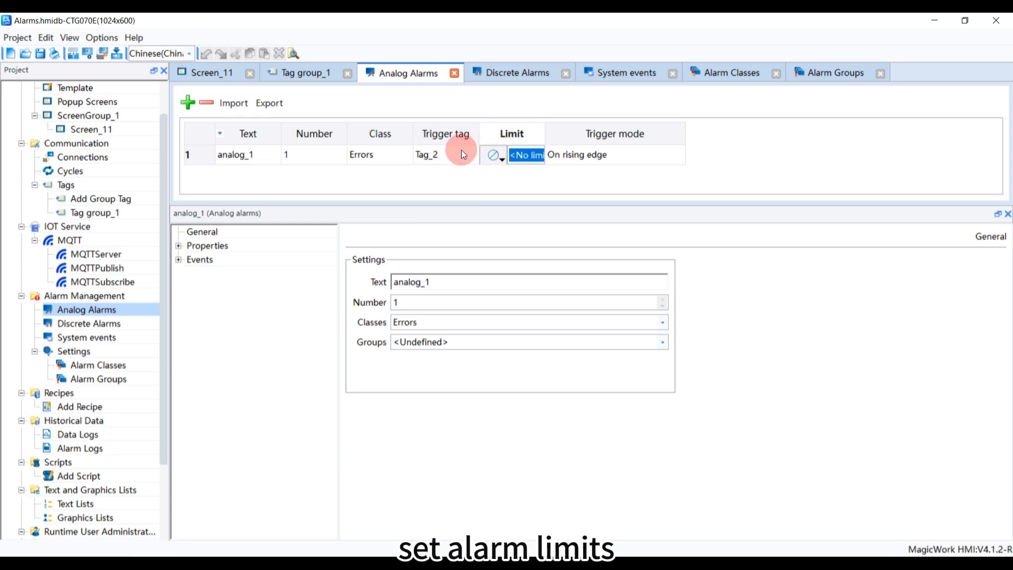
type("10")
key("Tab")
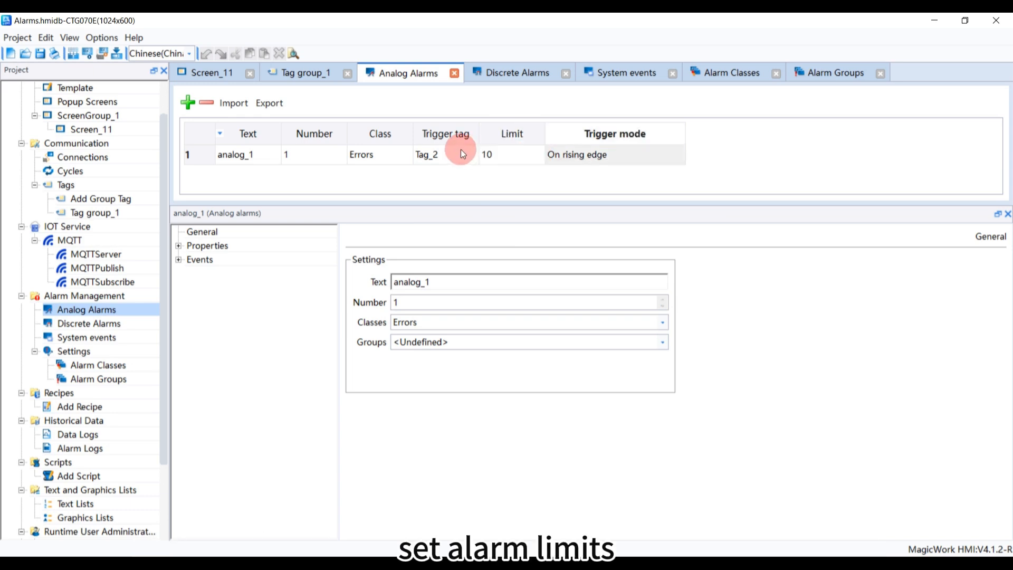
left_click(591, 151)
left_click(591, 151)
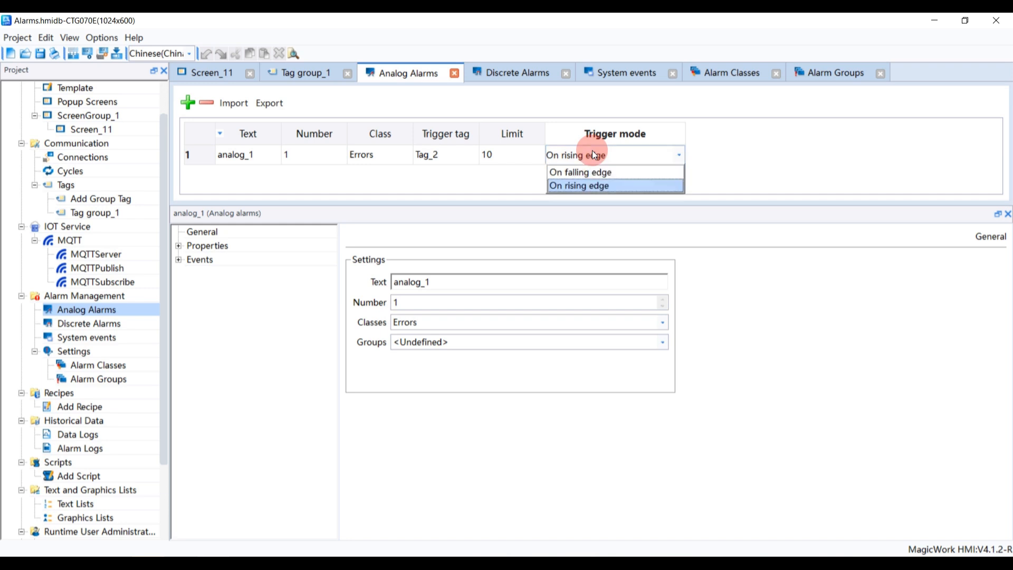
left_click(622, 182)
left_click(529, 155)
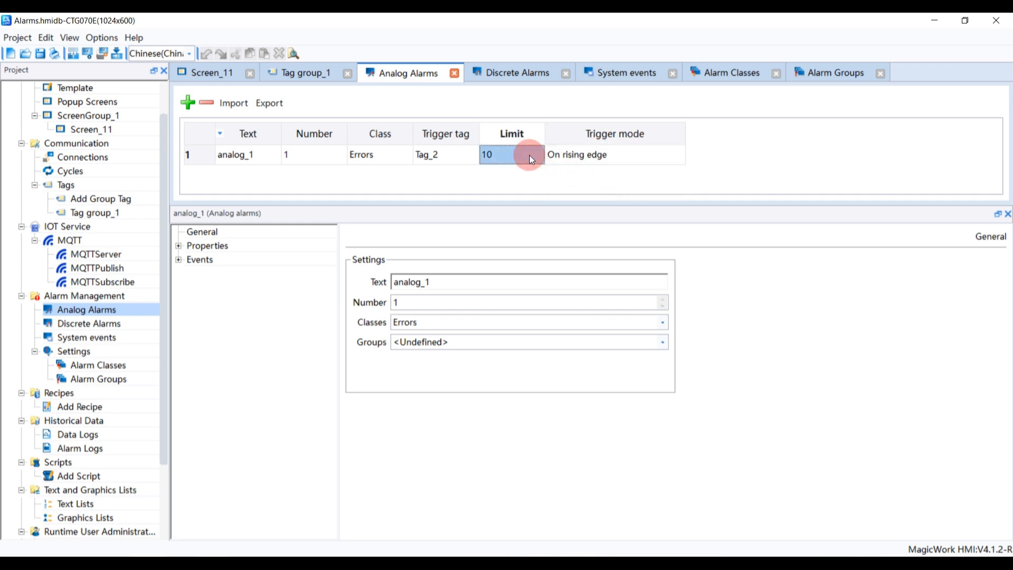
Assign the analog alarm to the alarm group Acknowledgement group_1
left_click_drag(432, 281, 376, 280)
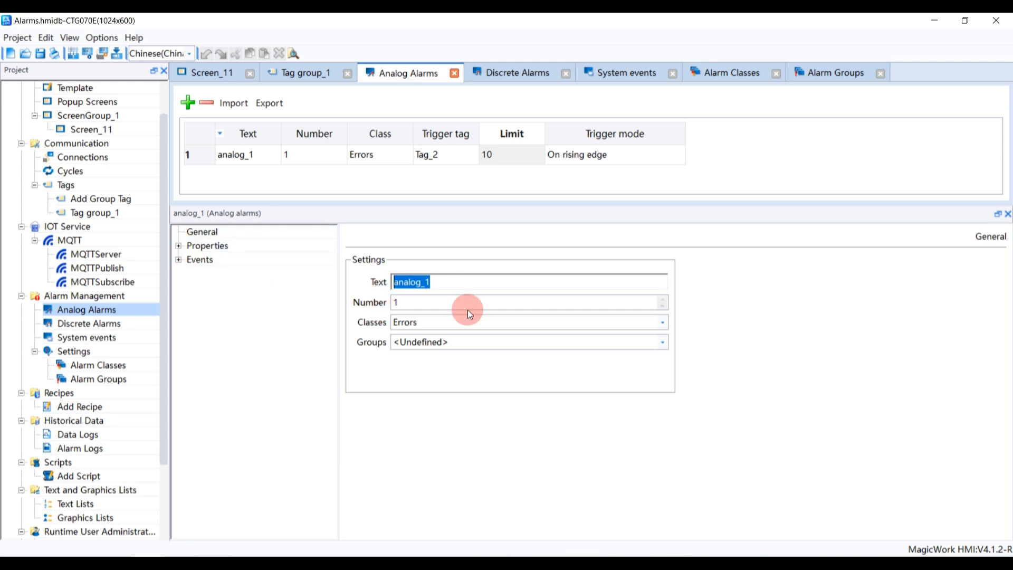
left_click(662, 342)
left_click(520, 412)
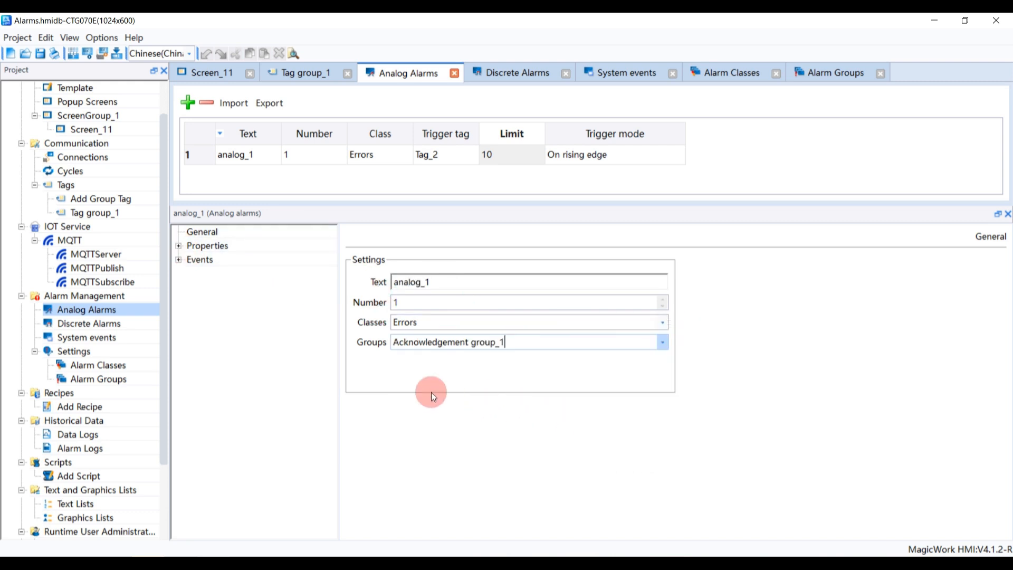
Review the analog alarm's Infotext and Trigger property pages and the system events list
left_click(178, 246)
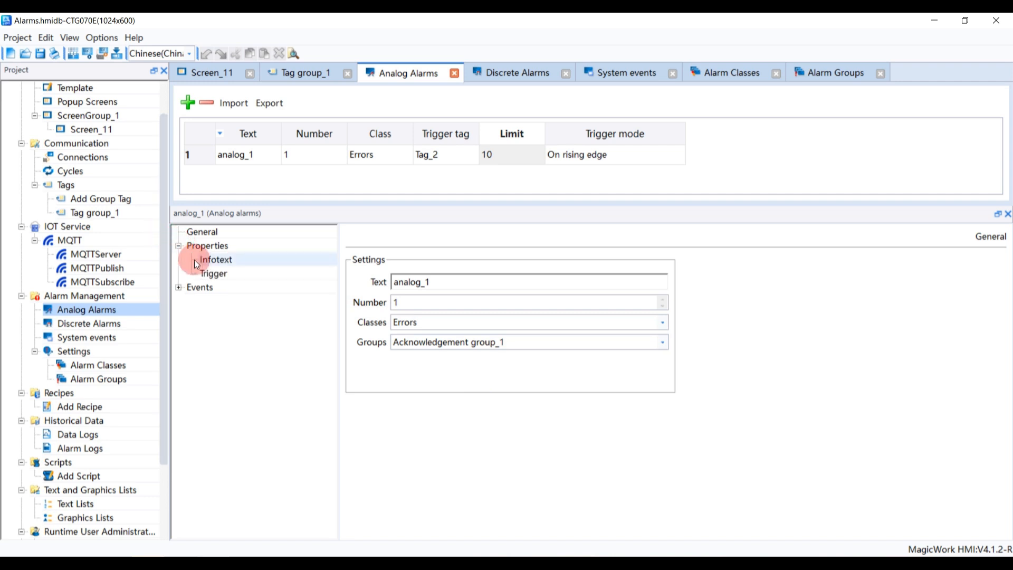
left_click(195, 260)
left_click(208, 274)
left_click(587, 289)
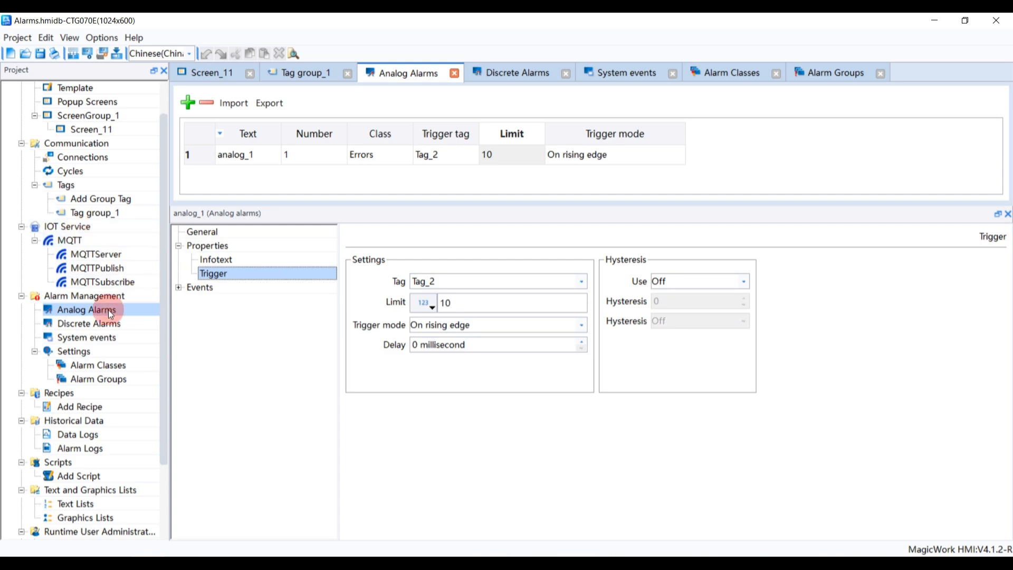
left_click(100, 337)
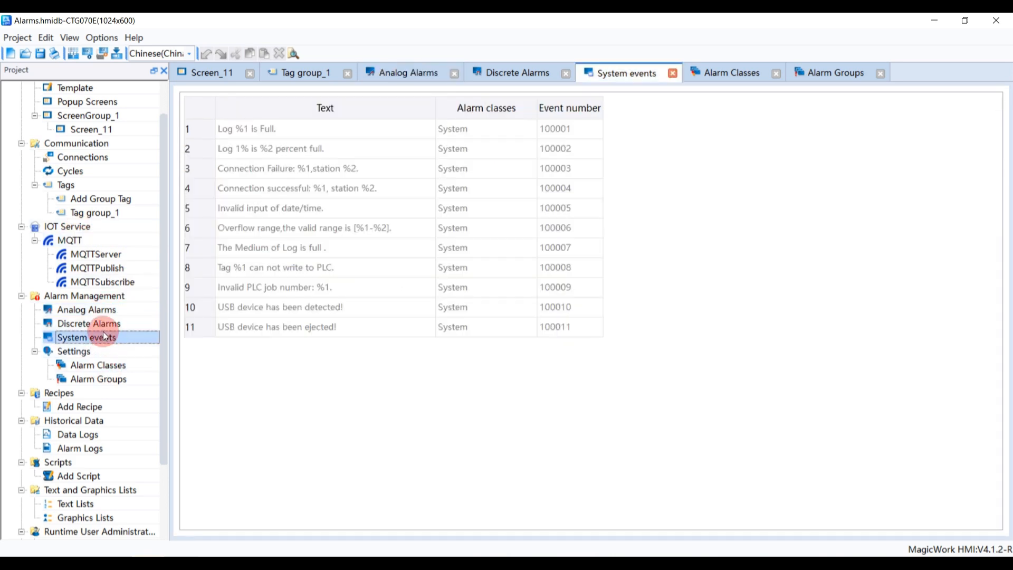
Place an Alarm View on Screen_11 and enlarge it to cover most of the screen's left area
scroll(101, 301, "up", 1)
left_click(89, 172)
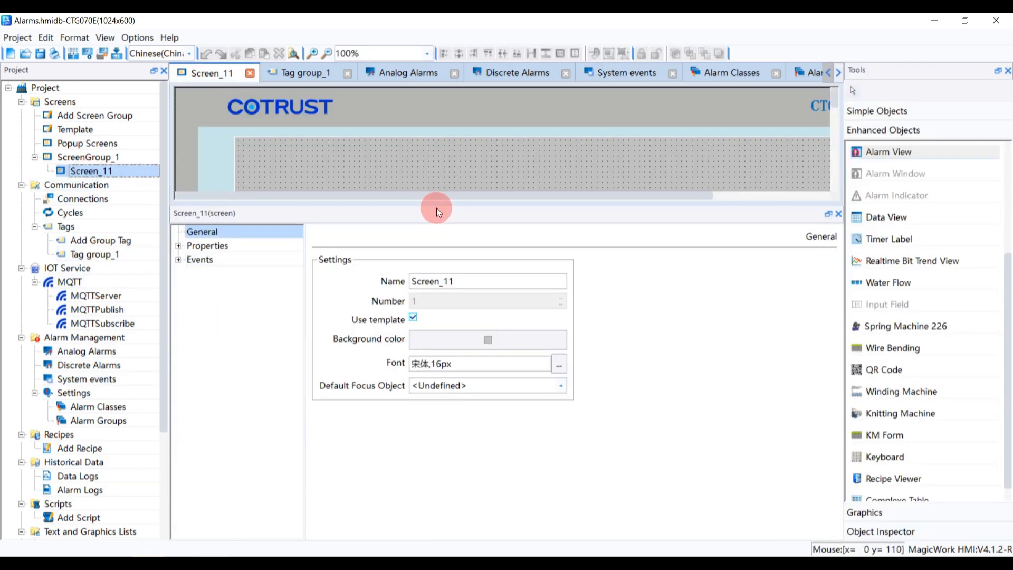
left_click_drag(432, 207, 422, 425)
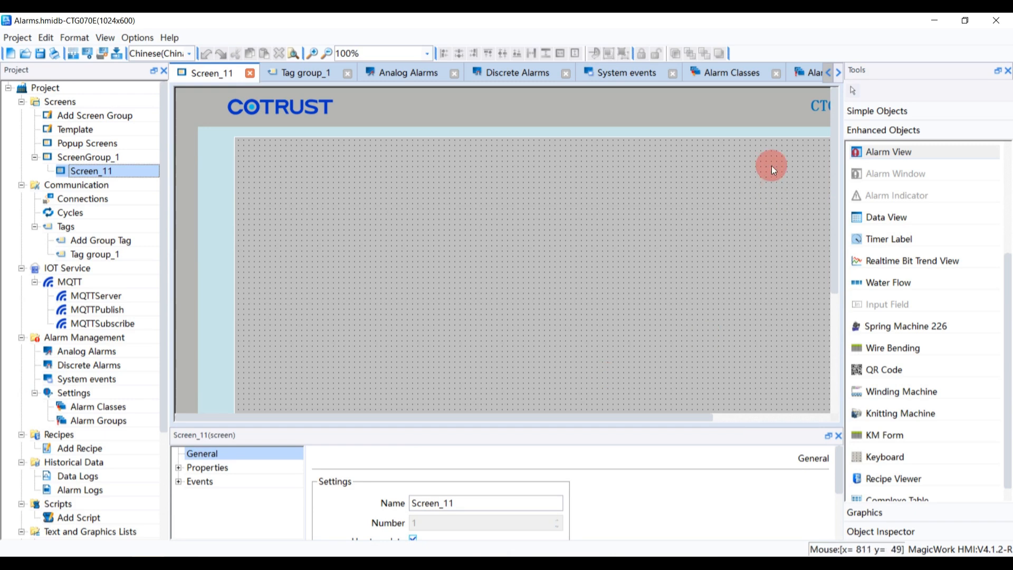
left_click(874, 154)
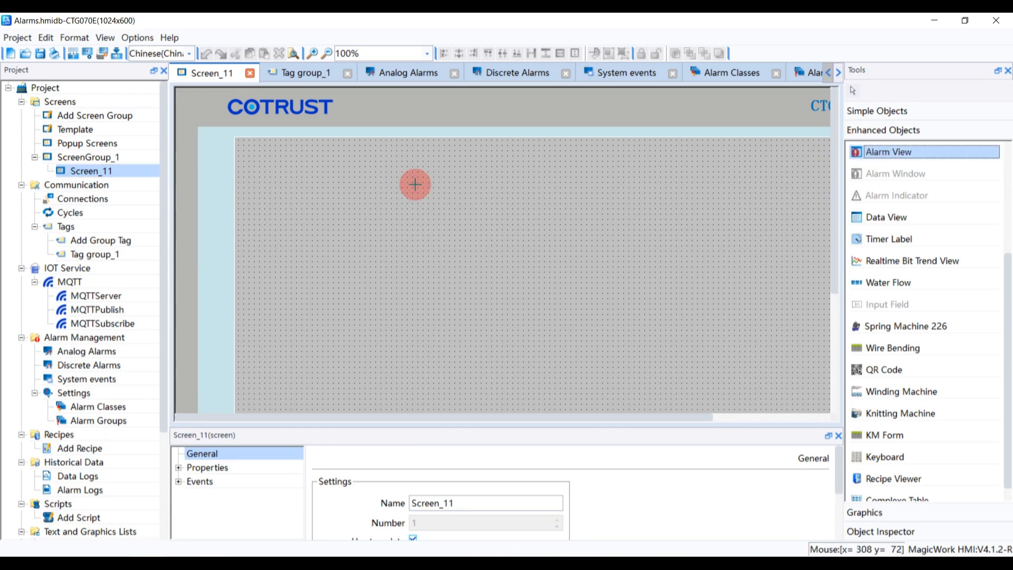
left_click(265, 169)
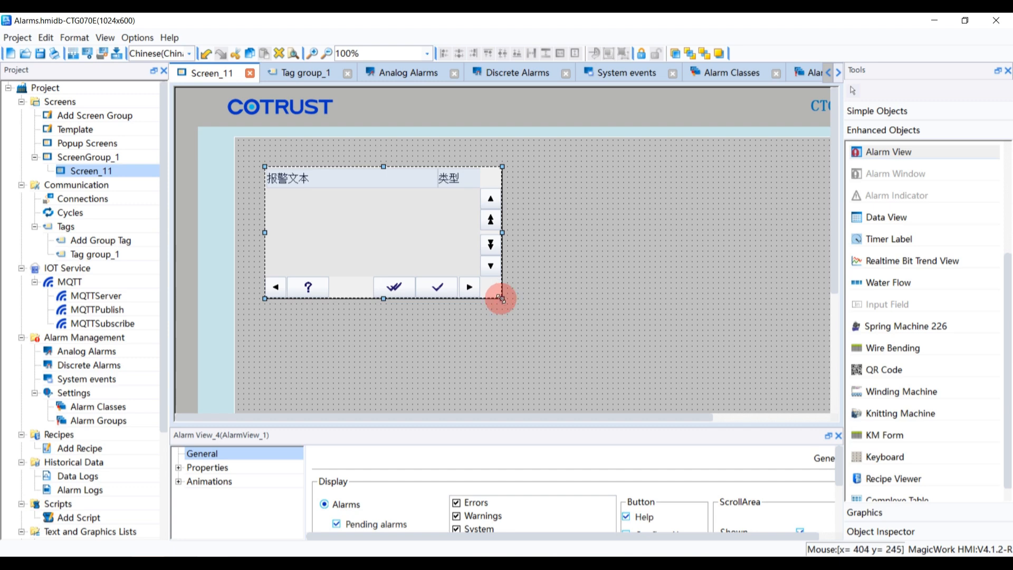
left_click_drag(501, 299, 688, 406)
left_click_drag(546, 350, 533, 331)
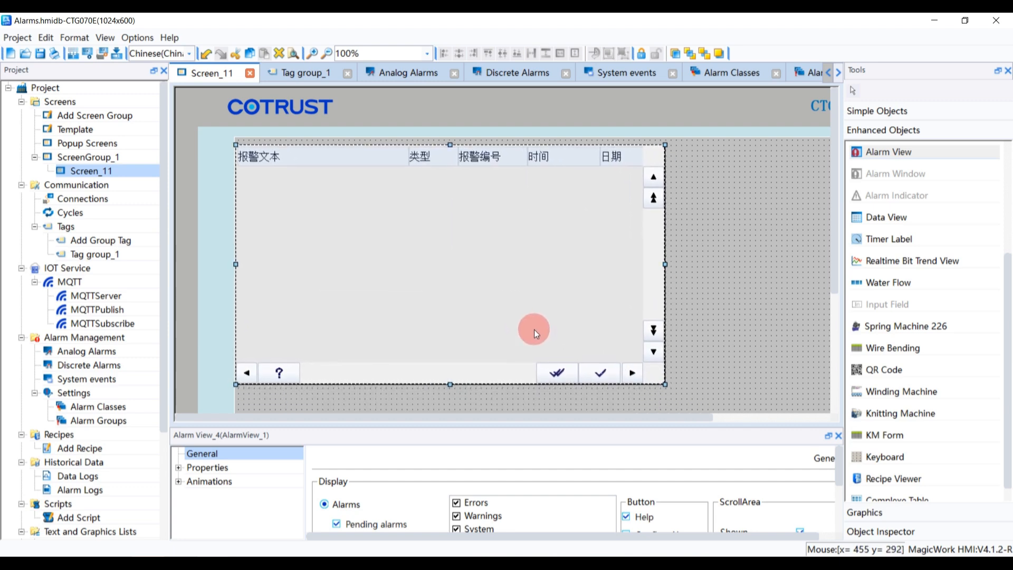
left_click_drag(438, 427, 430, 297)
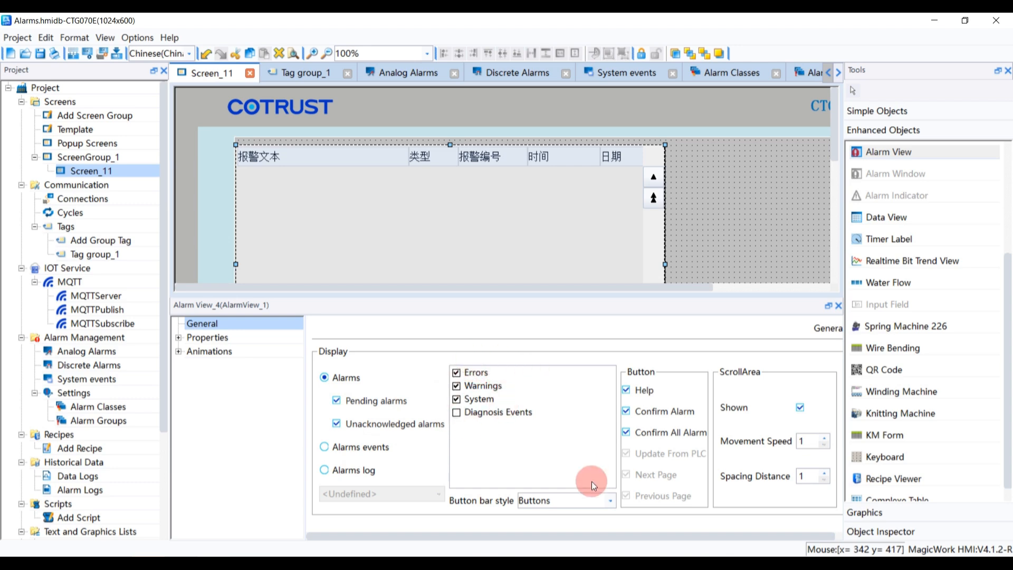
left_click(607, 495)
left_click(613, 495)
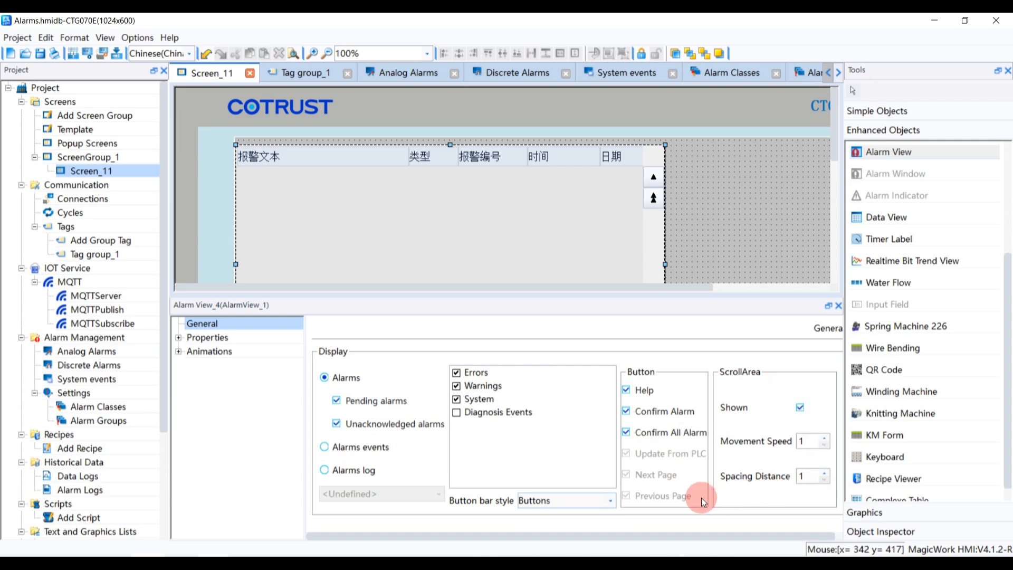
Draw a Number IO Field beside the alarm view and link it to Tag_1
left_click(886, 112)
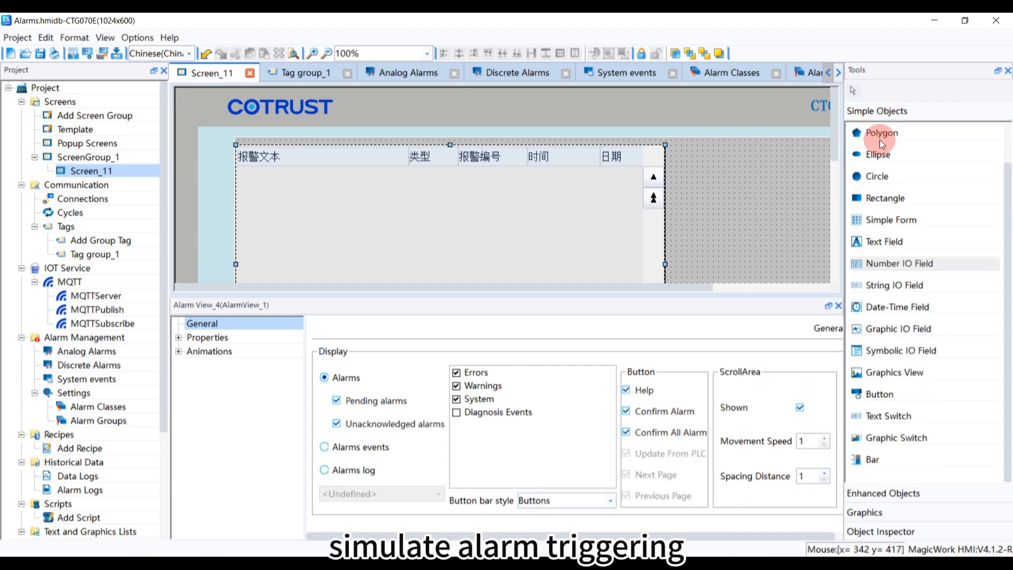
left_click(894, 257)
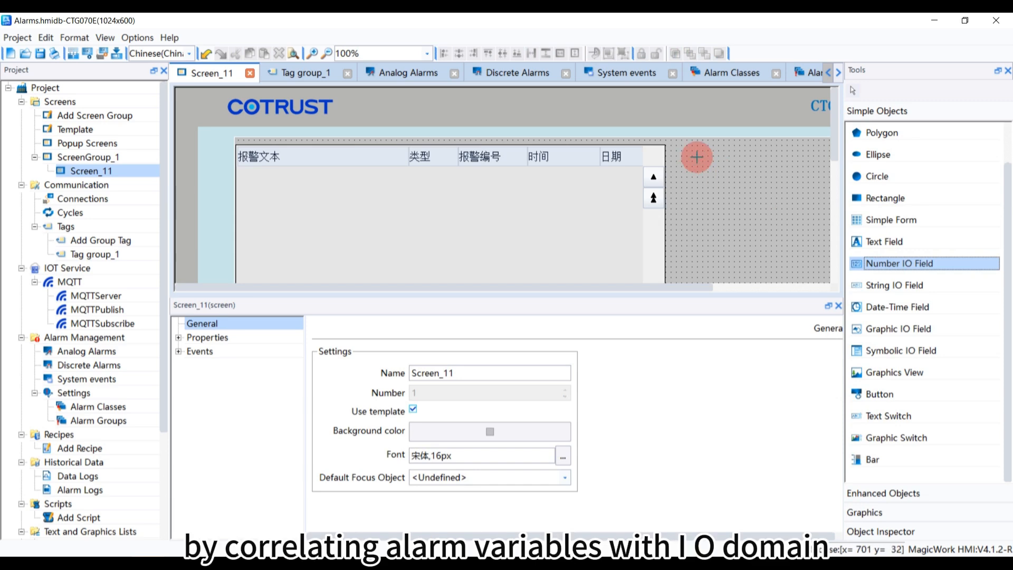
left_click_drag(692, 156, 786, 198)
left_click(466, 464)
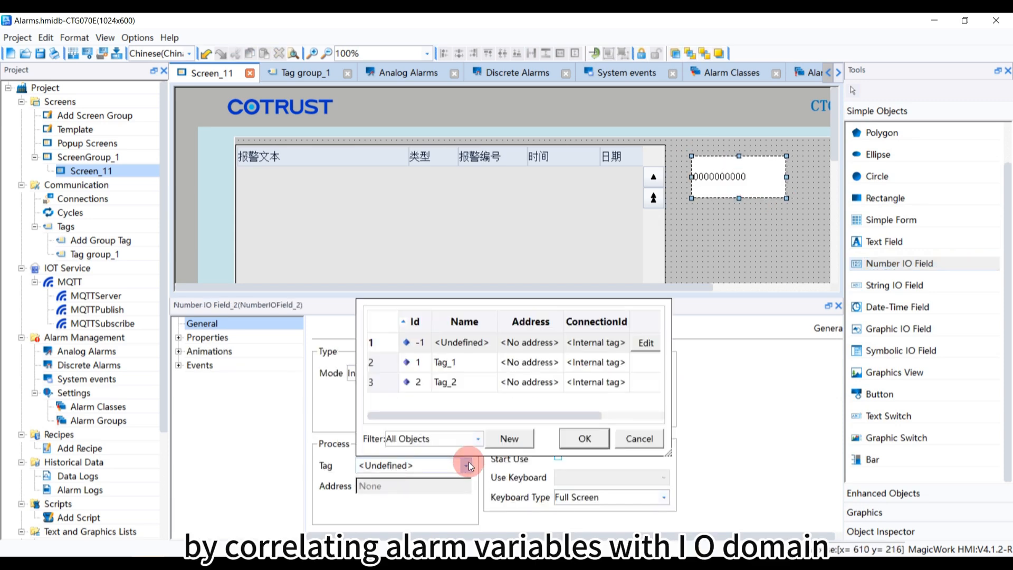
double_click(485, 363)
Duplicate the Number IO Field, place the copy below it, and link the copy to Tag_2
left_click(710, 181)
key("ctrl+c")
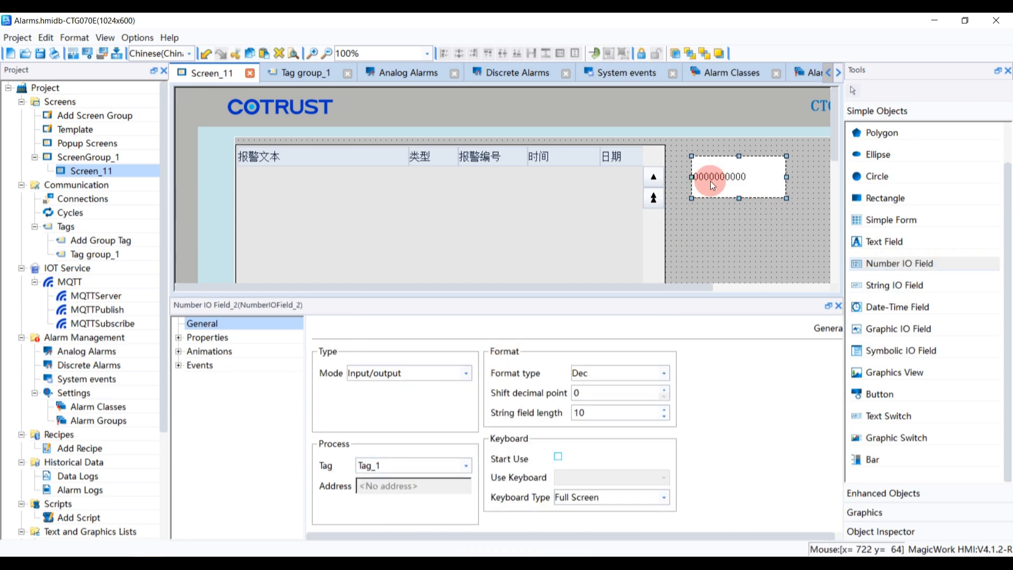
key("ctrl+v")
left_click_drag(710, 181, 719, 235)
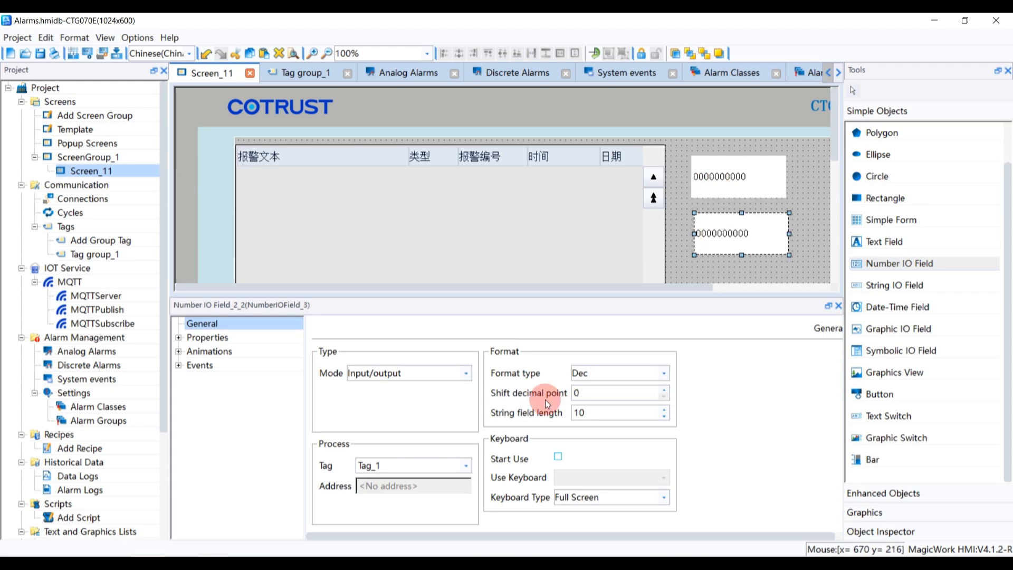
left_click(461, 467)
left_click(449, 382)
double_click(450, 382)
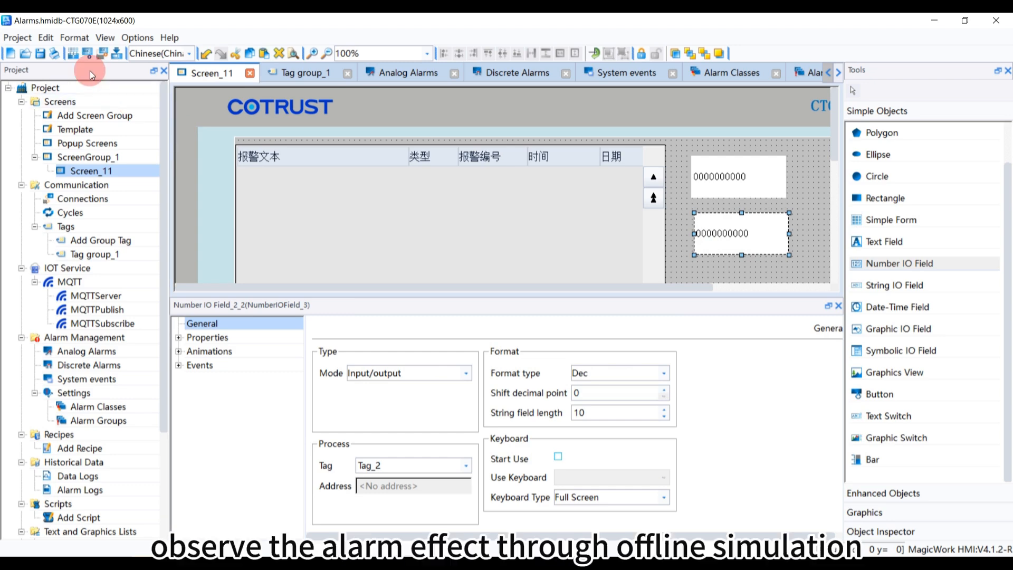
Start the offline simulation of the project
left_click(87, 54)
left_click(480, 304)
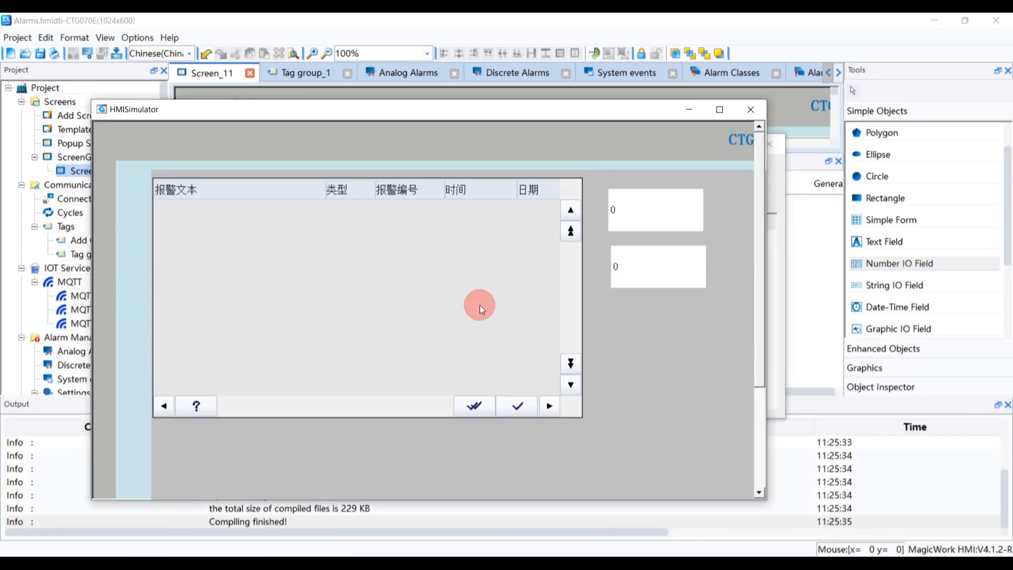
Set the Tag_1 field to 1 in the simulation and narrow the alarm view's text column
left_click(641, 216)
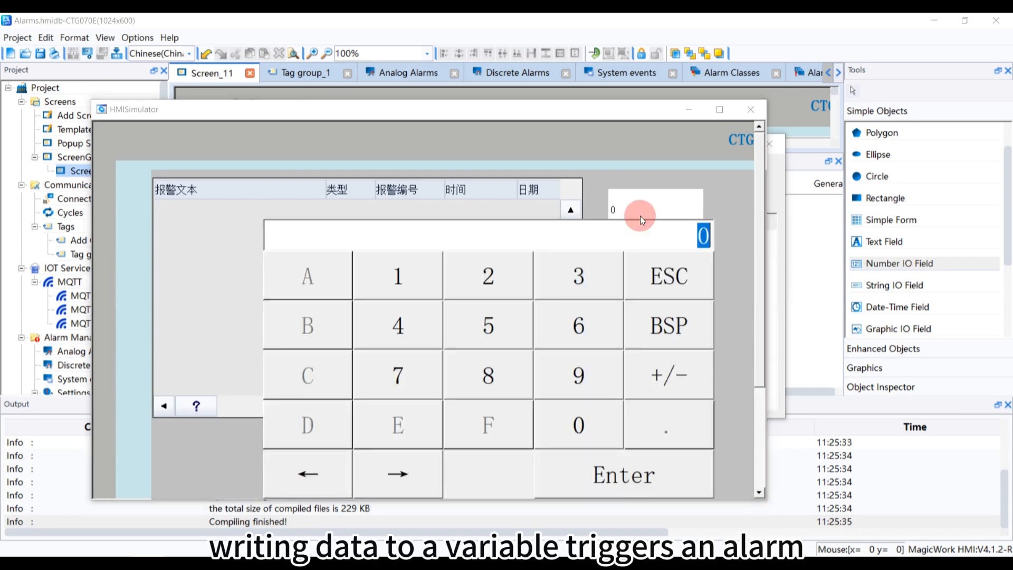
left_click(397, 276)
left_click(631, 467)
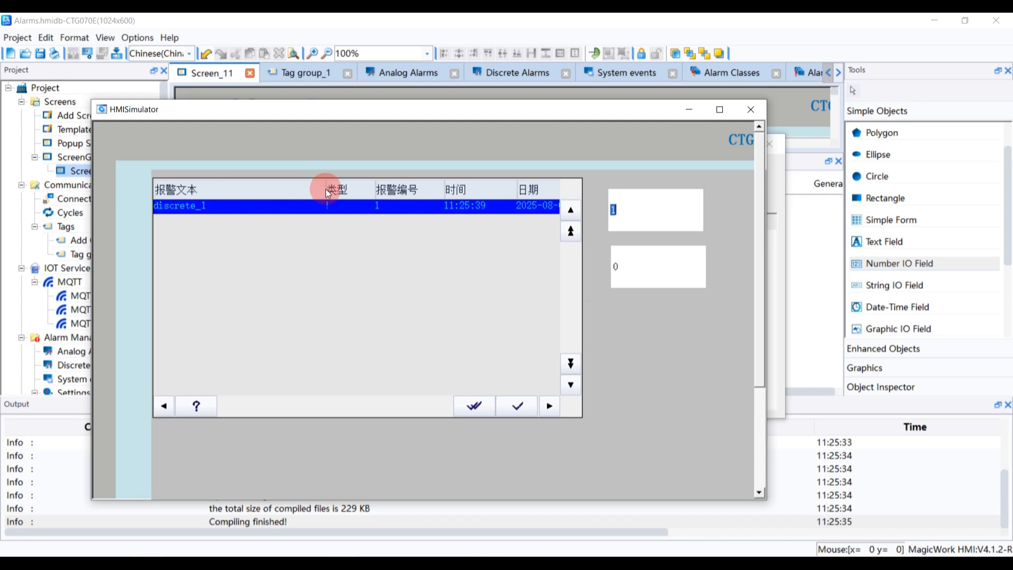
left_click_drag(325, 189, 244, 195)
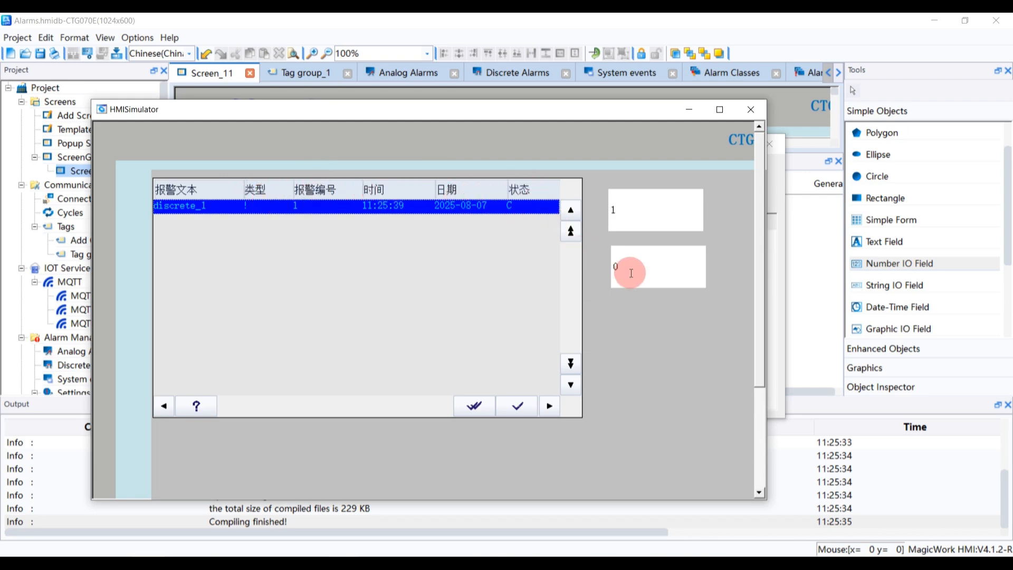
Set the Tag_2 field to 22 and acknowledge the alarms in the alarm view
left_click(628, 270)
type("22")
left_click(637, 482)
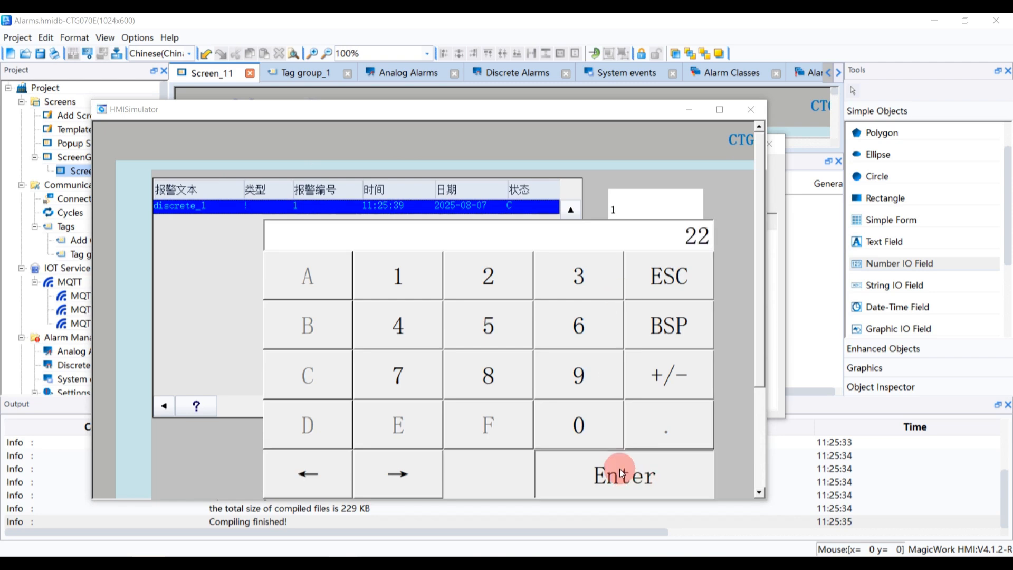
left_click(397, 221)
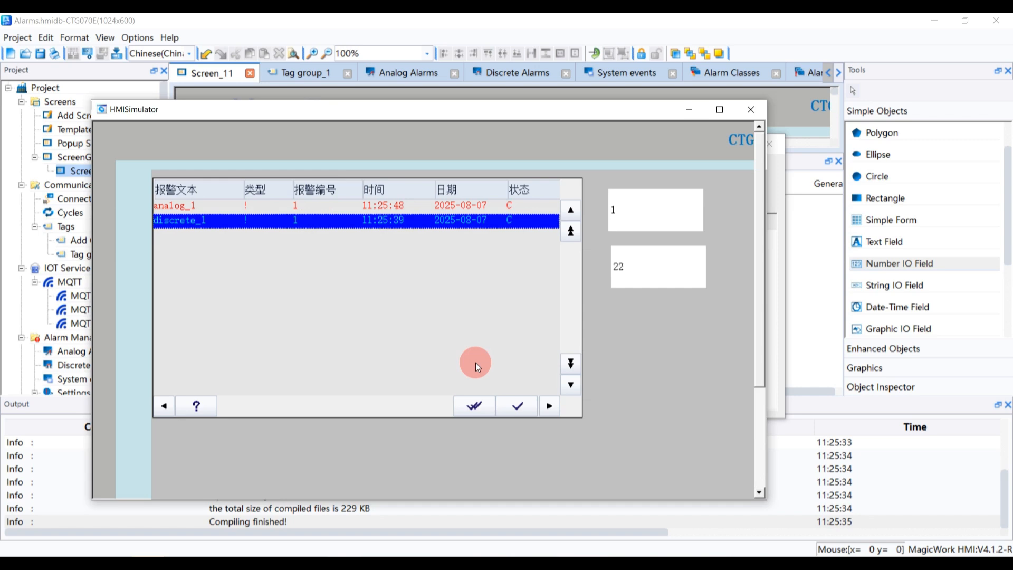
left_click(516, 407)
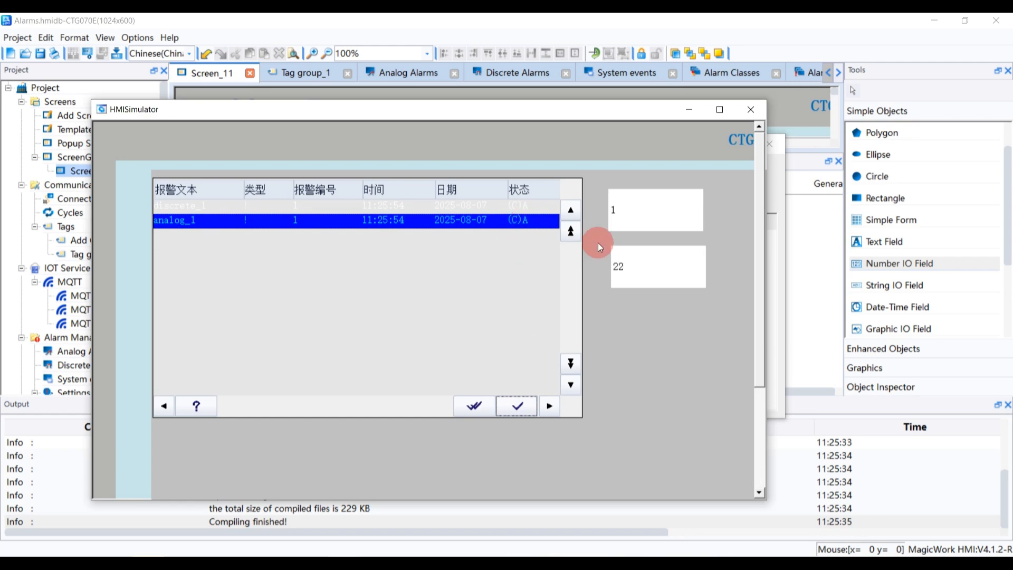
Reset both the Tag_1 and Tag_2 fields to 0 to clear the alarms
left_click(631, 214)
left_click(607, 467)
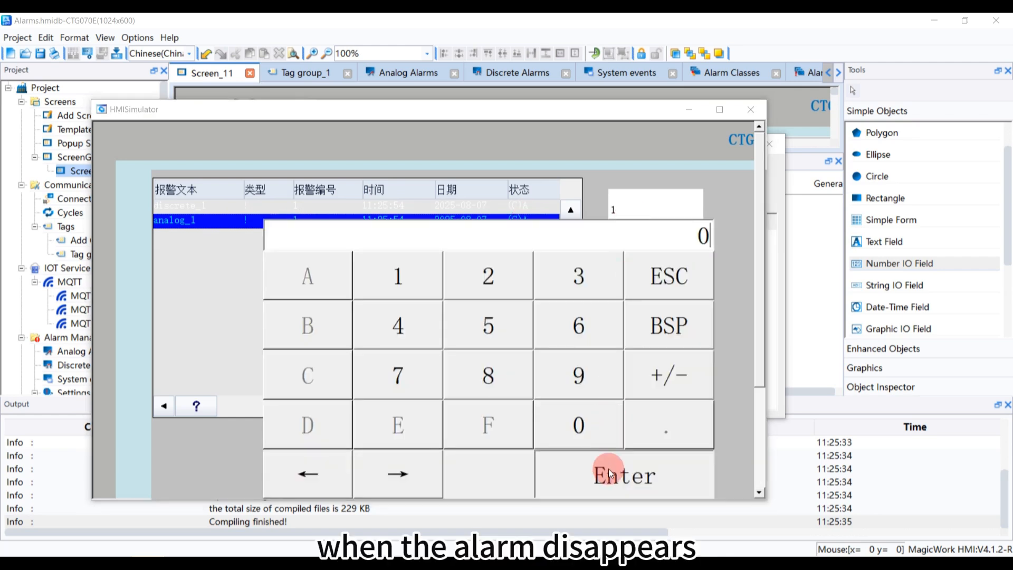
left_click(631, 273)
left_click(579, 424)
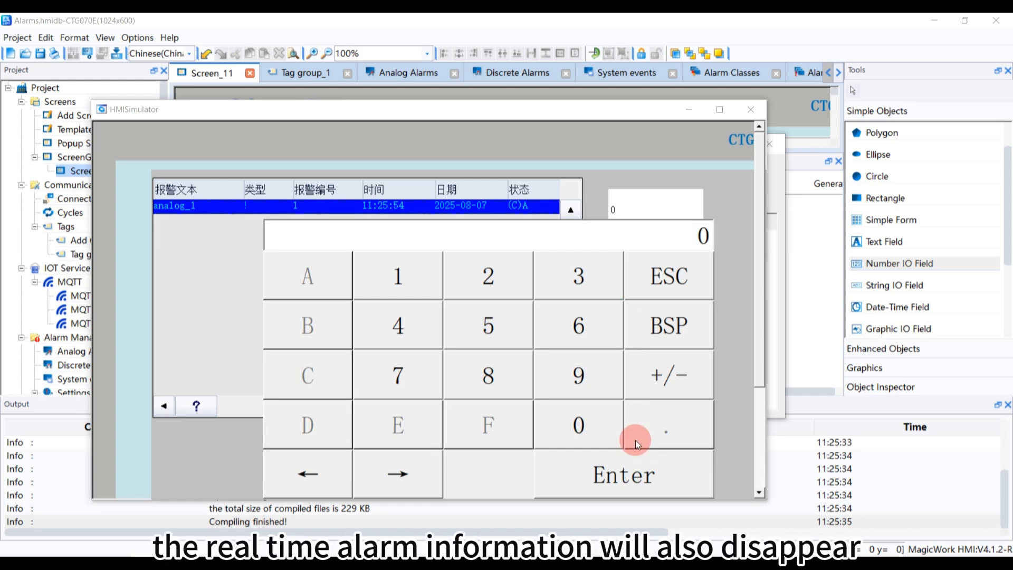
left_click(610, 470)
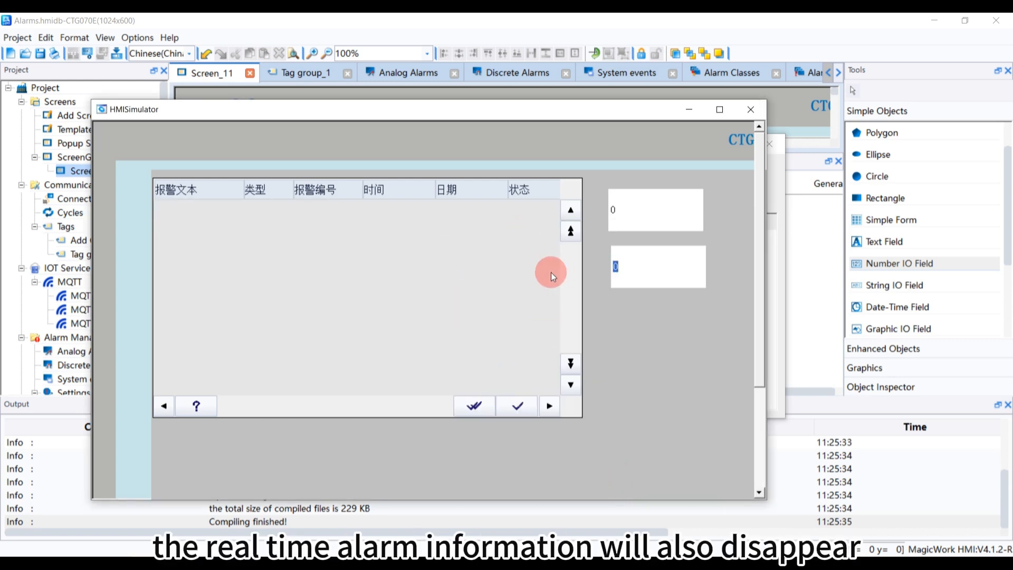
Close the simulator and open the Template screen for editing
left_click(744, 112)
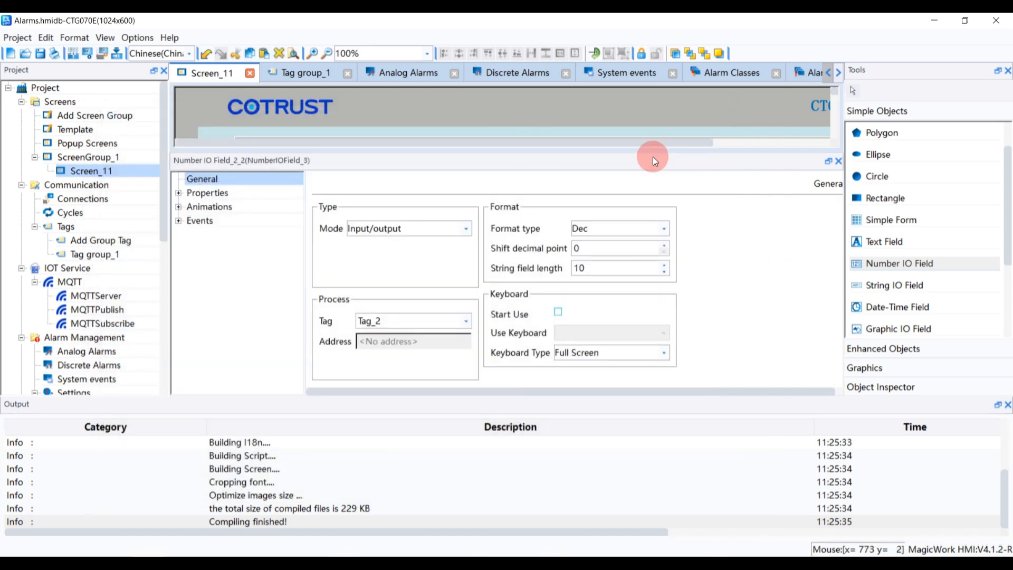
left_click_drag(394, 166, 419, 344)
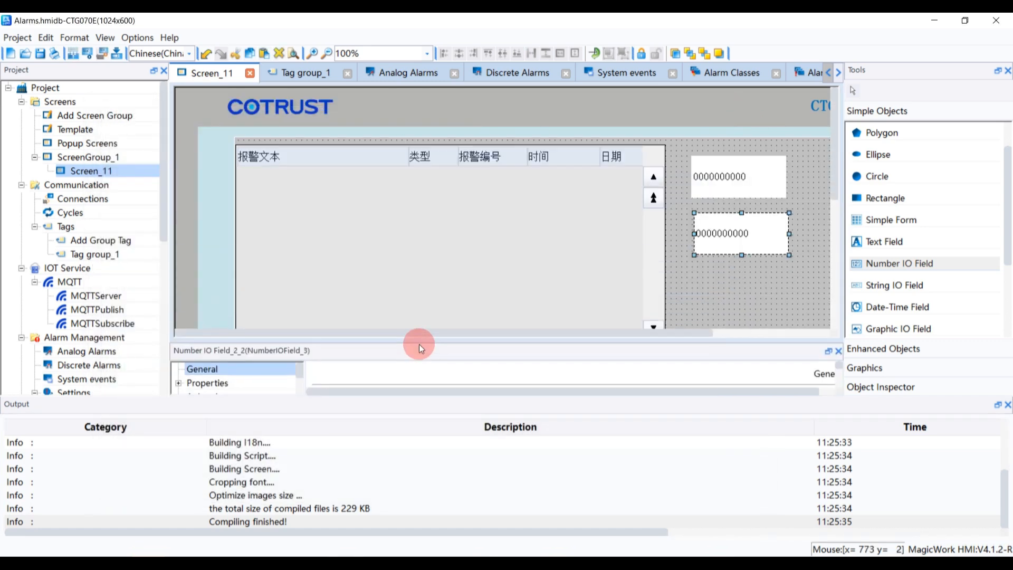
left_click(370, 234)
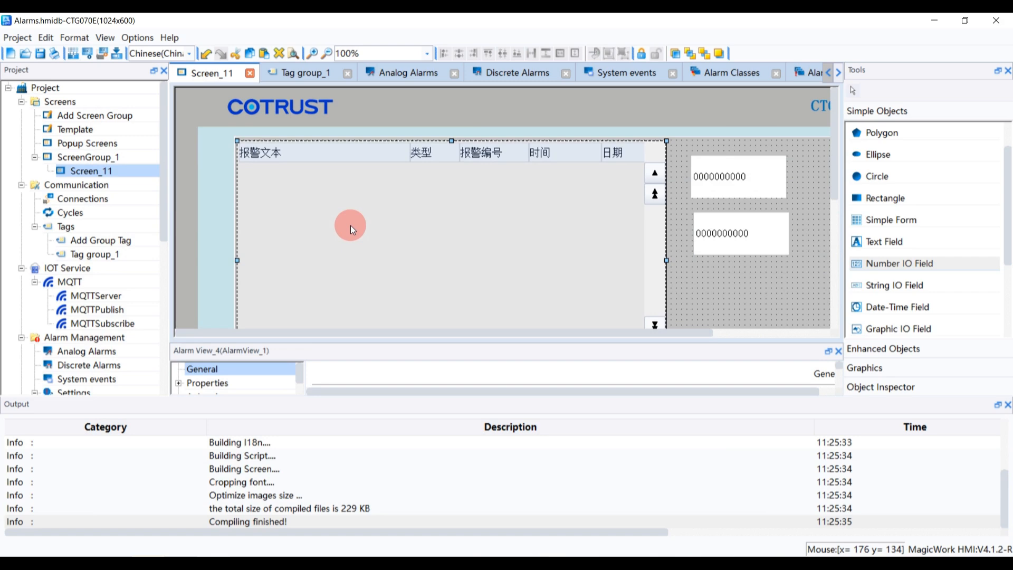
double_click(113, 129)
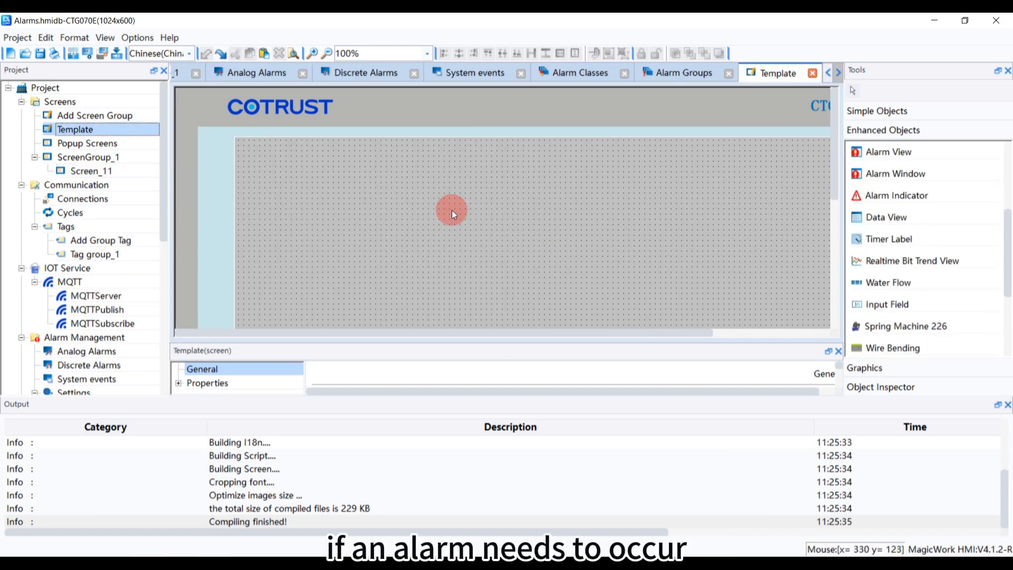
Place an Alarm Indicator near the upper-left corner of the Template screen
left_click(891, 172)
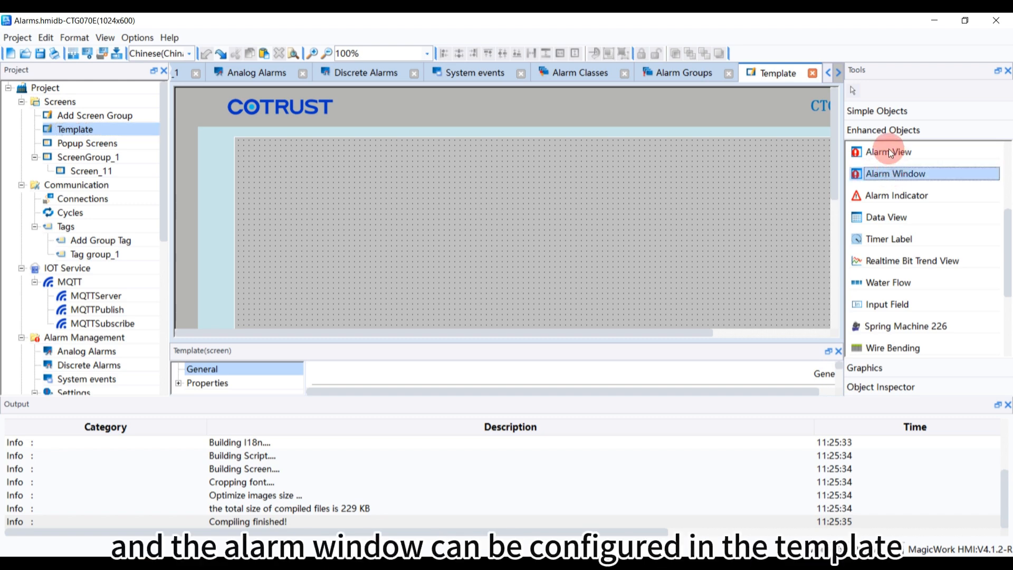
left_click(889, 150)
left_click(891, 175)
left_click(881, 196)
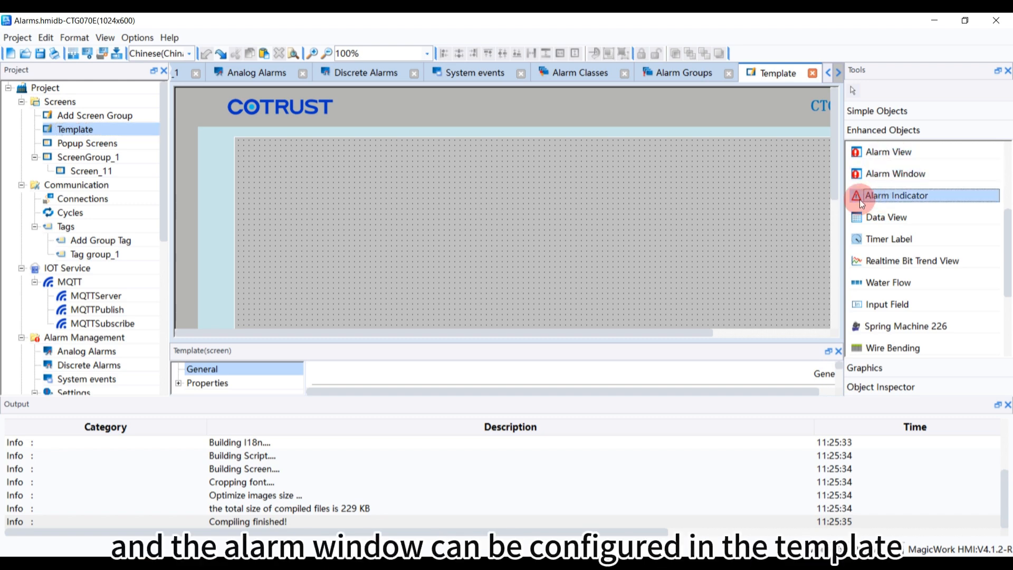
left_click(262, 162)
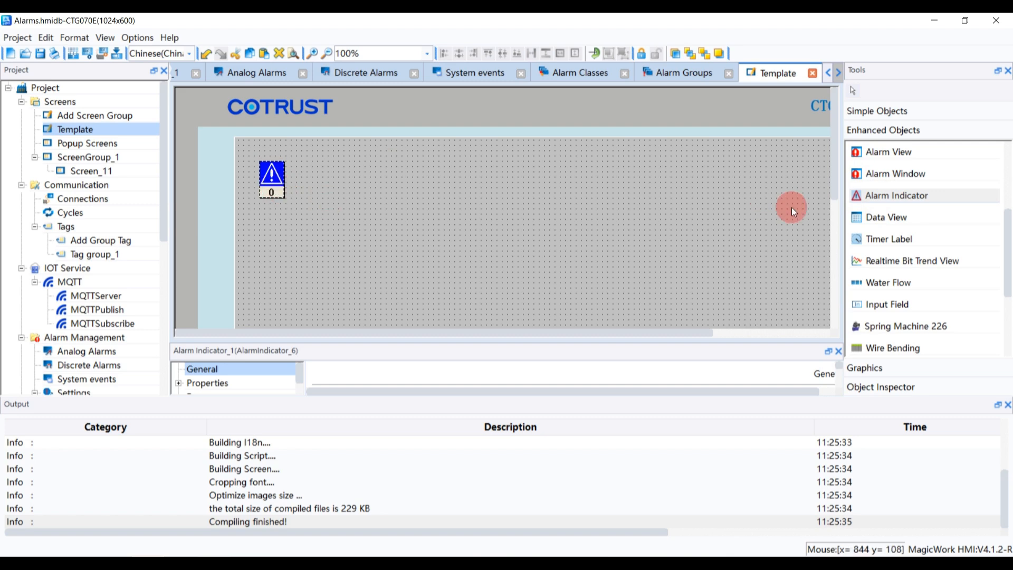
Place an Alarm Window on the Template beside the indicator and enlarge it across most of the width
left_click(870, 176)
left_click(351, 170)
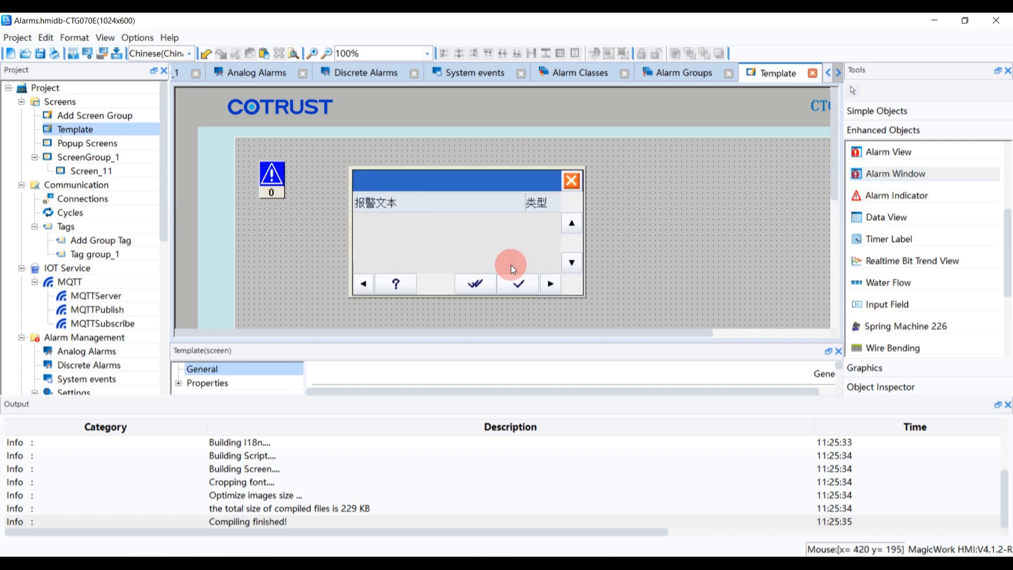
left_click_drag(511, 265, 737, 357)
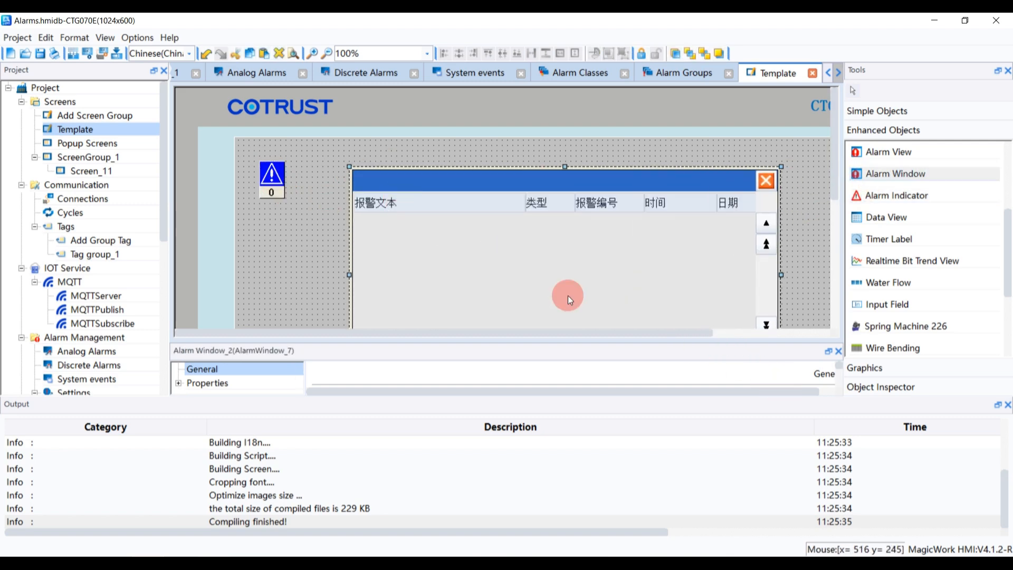
left_click_drag(568, 296, 530, 271)
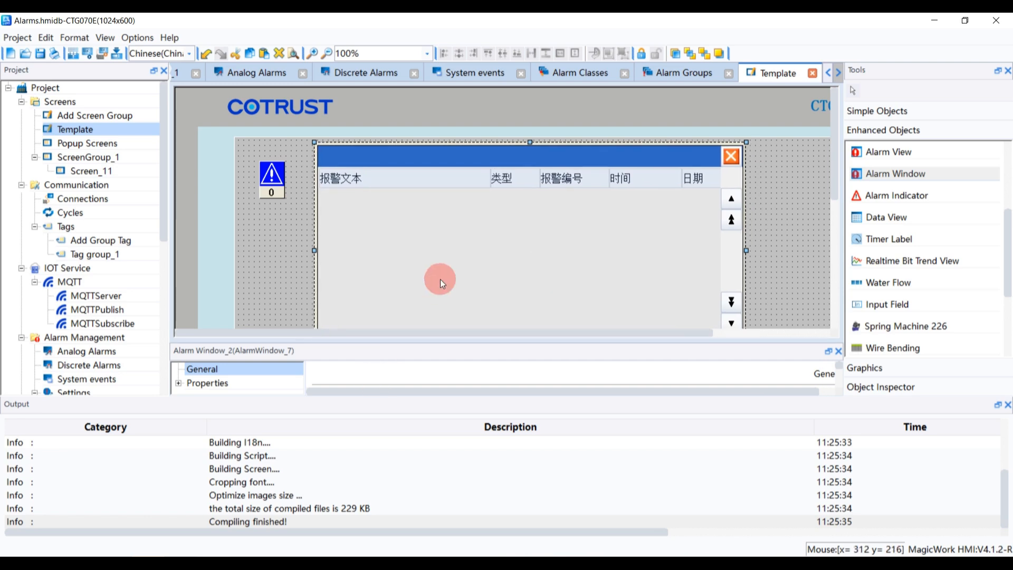
Enable Pending alarms plus the Warnings and System classes in the Alarm Window's display settings
scroll(574, 280, "down", 1)
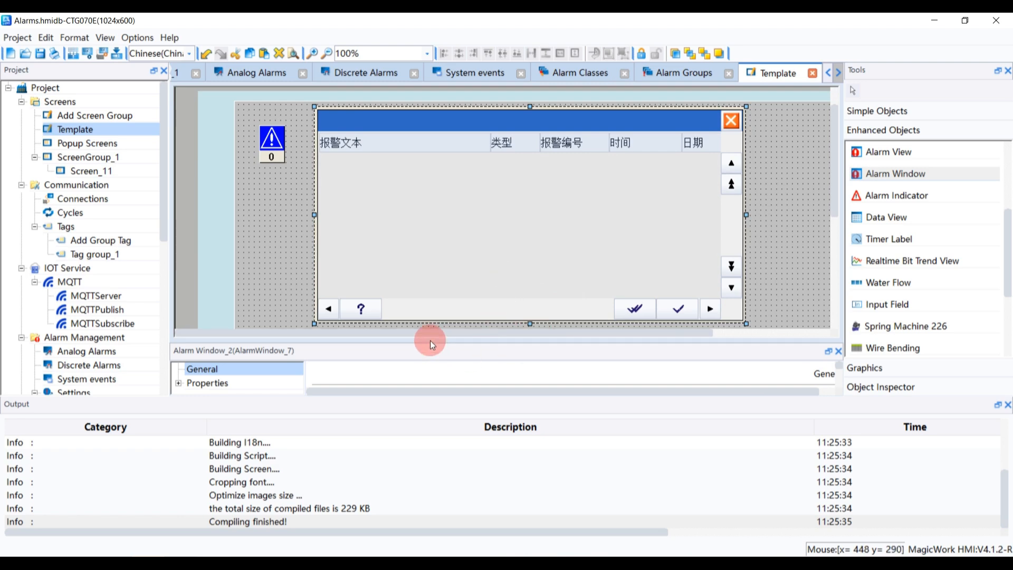
left_click_drag(430, 343, 410, 230)
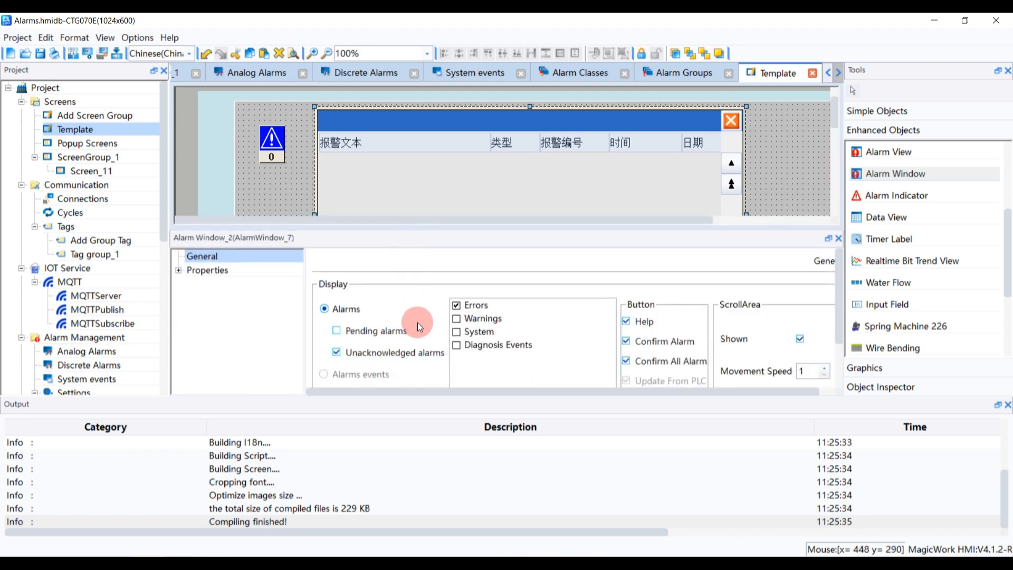
left_click(376, 332)
left_click(457, 319)
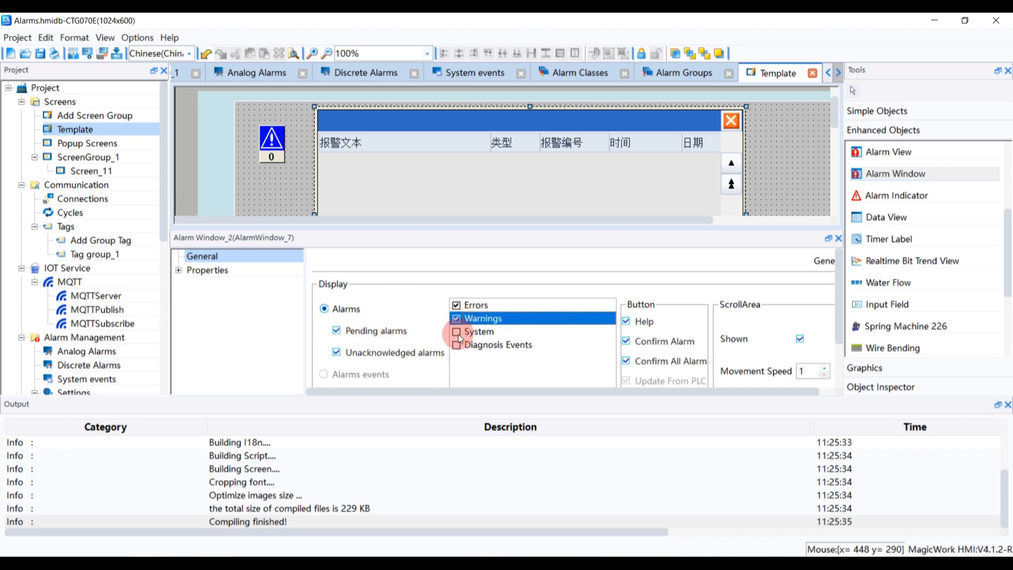
left_click(457, 332)
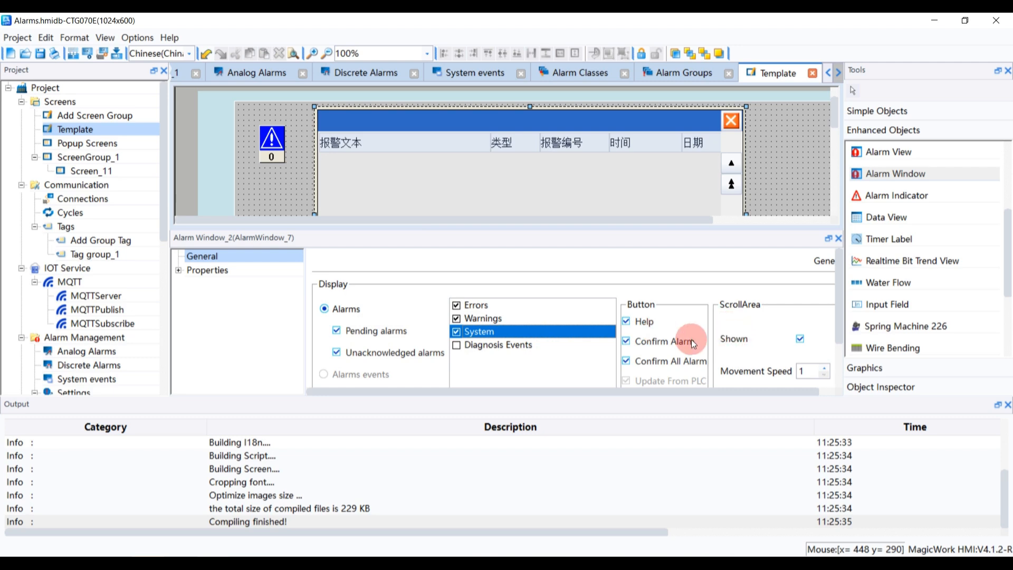
left_click(383, 190)
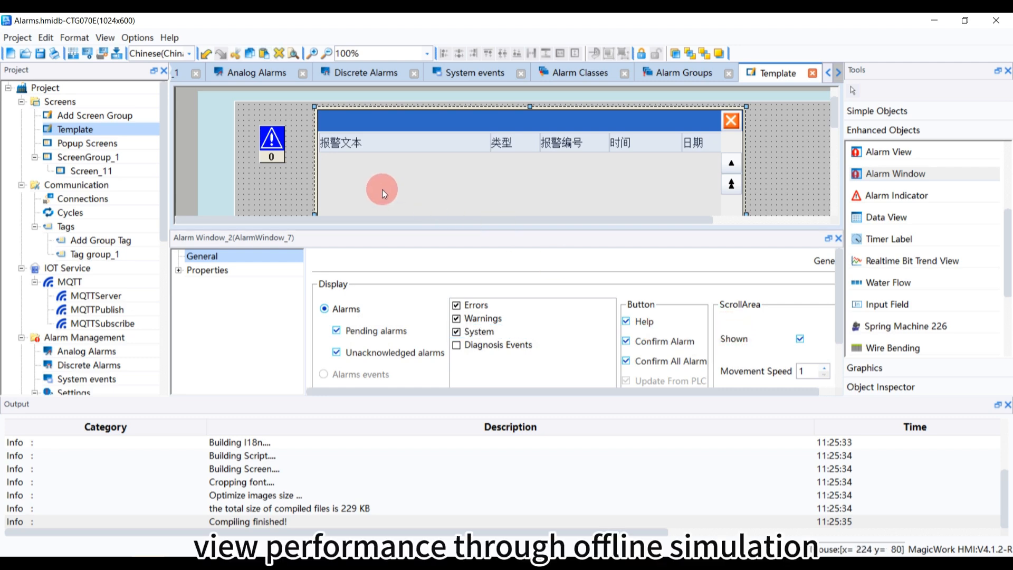
Start the offline simulation and set the Tag_1 field to 1
left_click(88, 53)
left_click(477, 311)
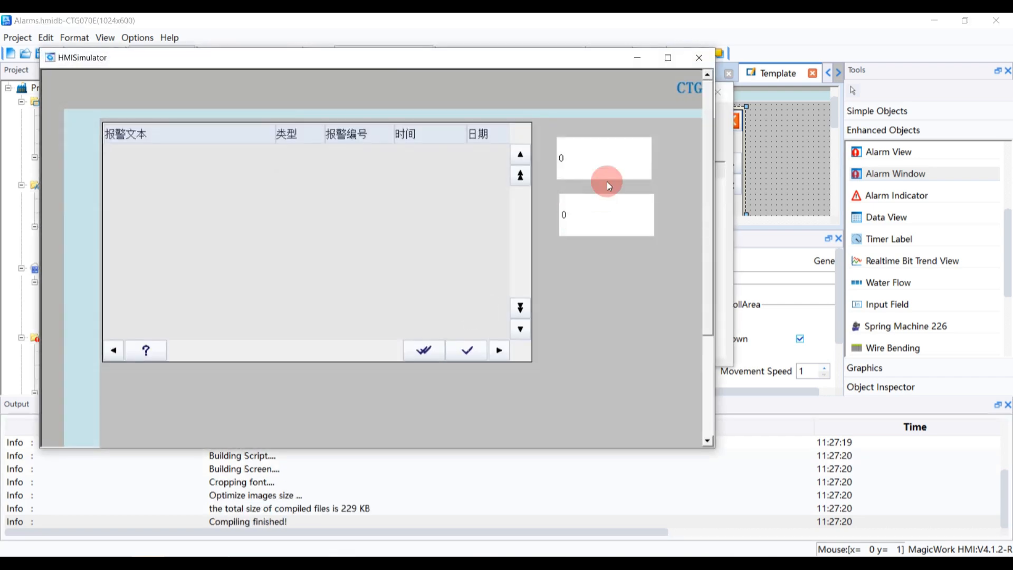
left_click(607, 182)
type("1")
left_click(597, 413)
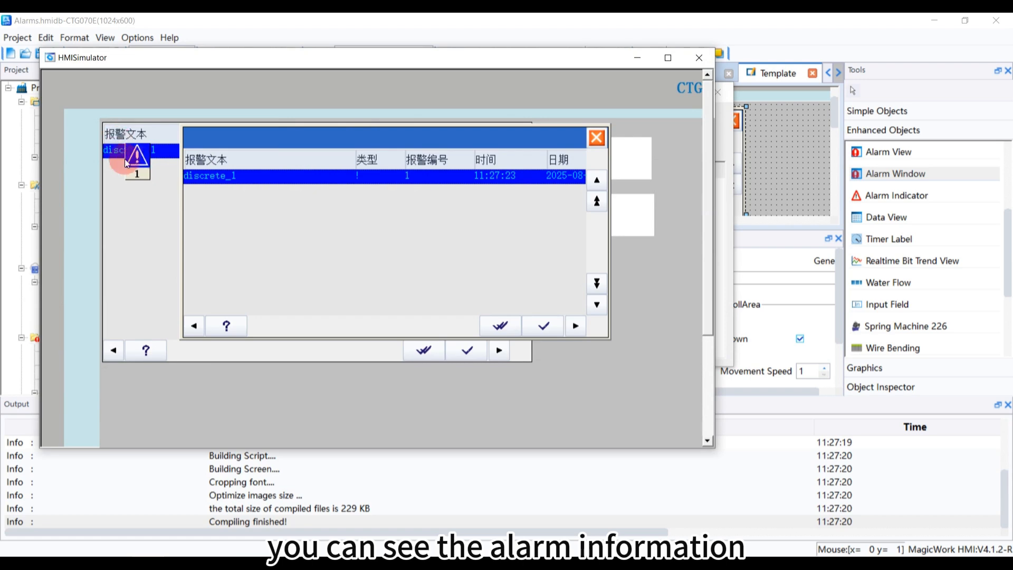
Set the Tag_2 field to 22, then acknowledge and close the popup alarm window
left_click(640, 217)
type("22")
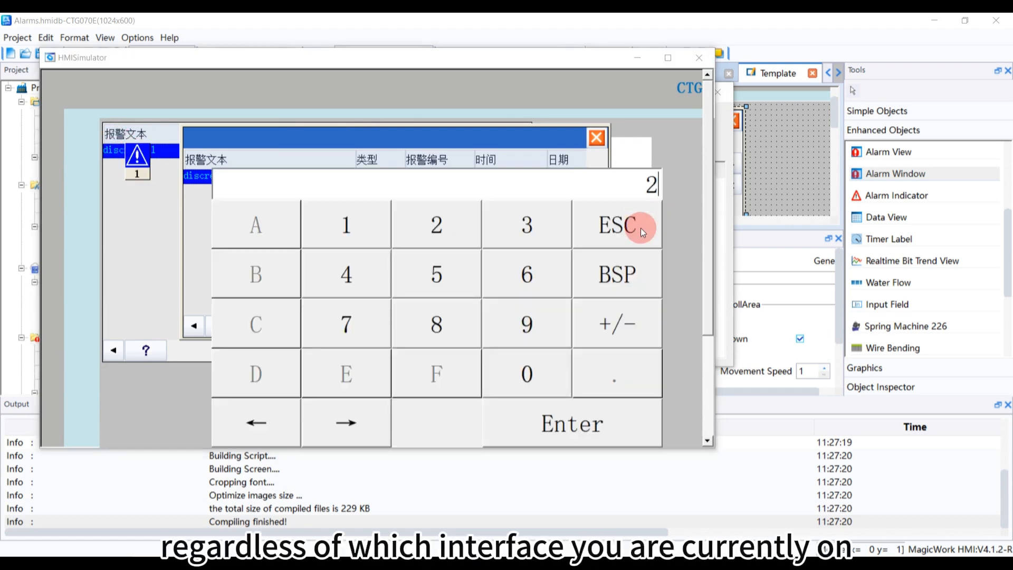
left_click(623, 420)
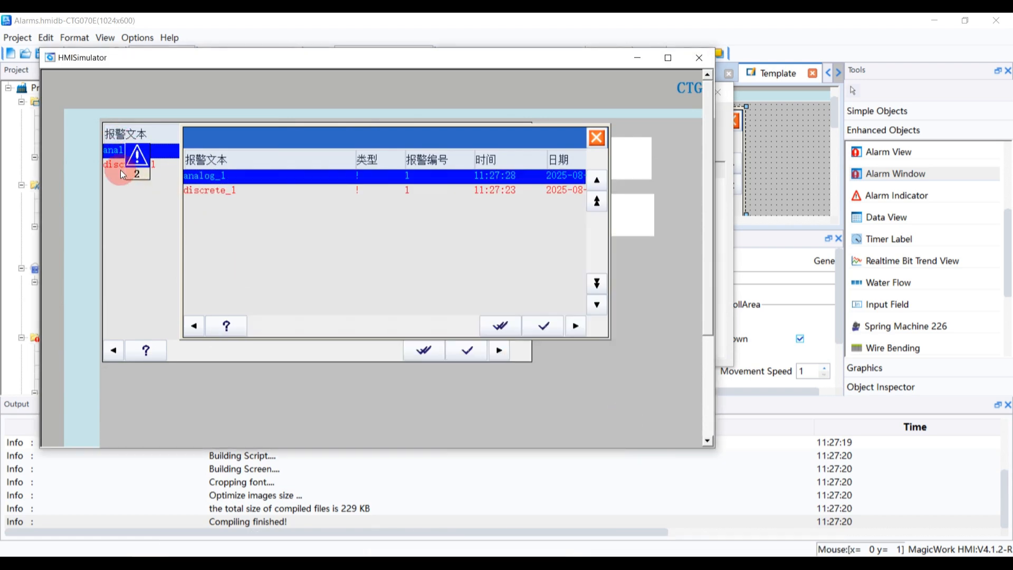
left_click(543, 325)
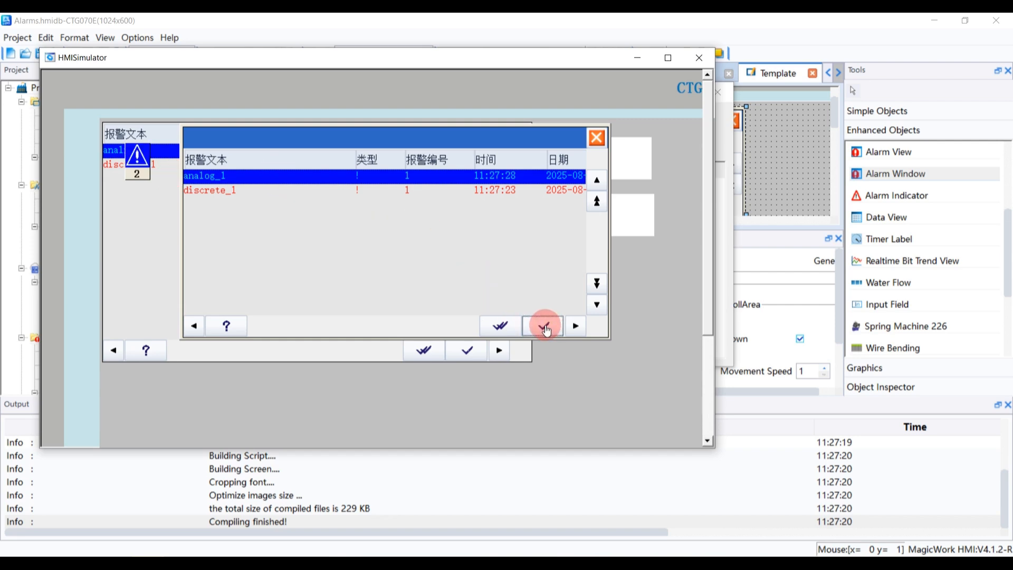
left_click(596, 139)
Reset the Tag_1 field to 0 and close the reappearing alarm window
left_click(405, 218)
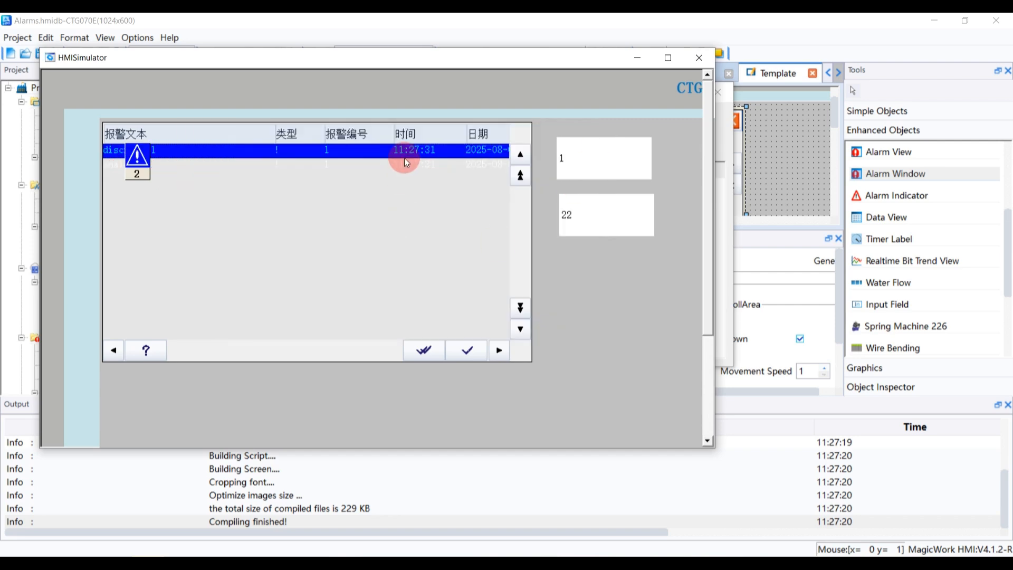
left_click(575, 158)
left_click(581, 336)
left_click(587, 426)
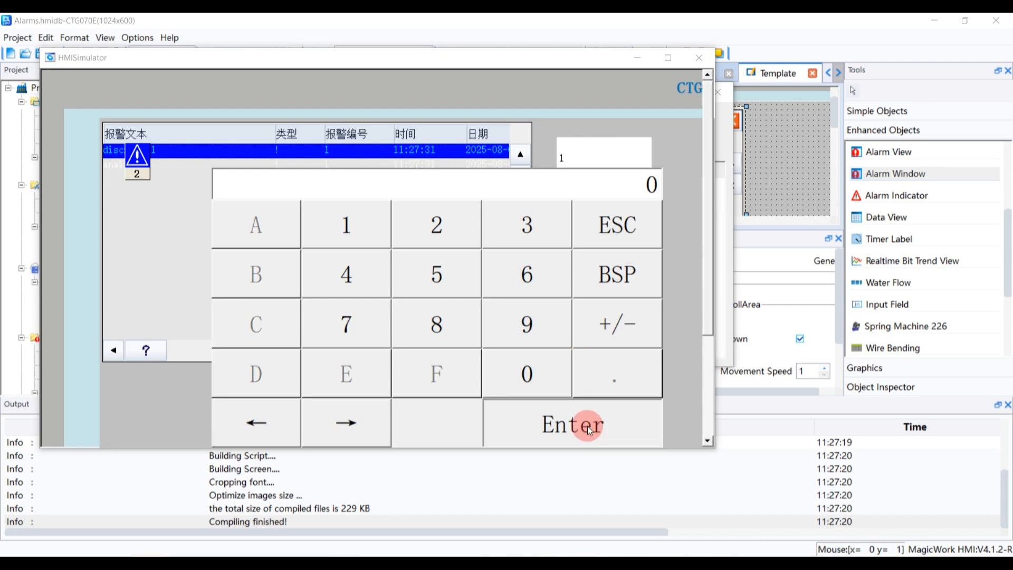
left_click(595, 139)
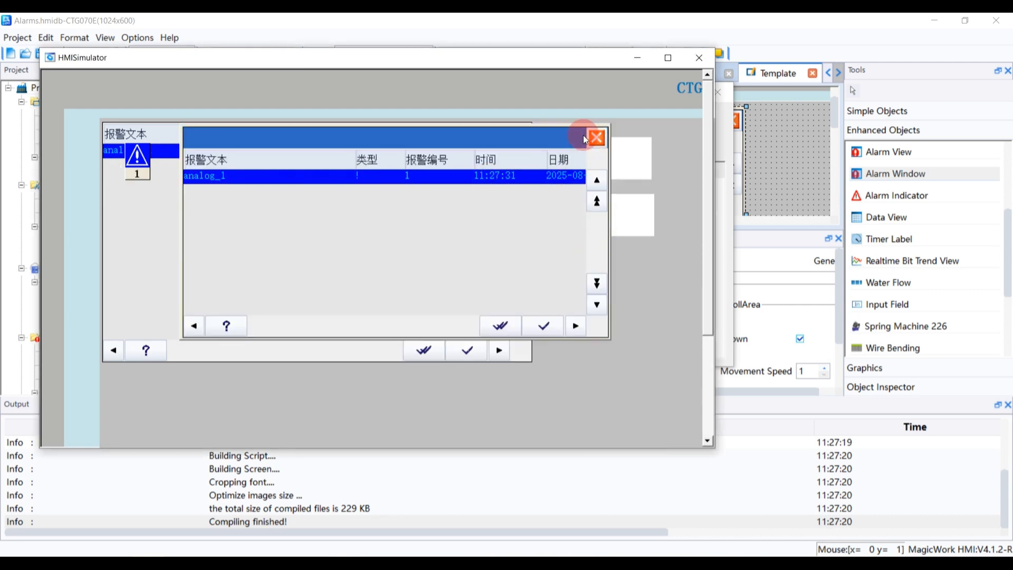
Reset the Tag_2 field to 0
left_click(581, 217)
left_click(598, 273)
left_click(597, 413)
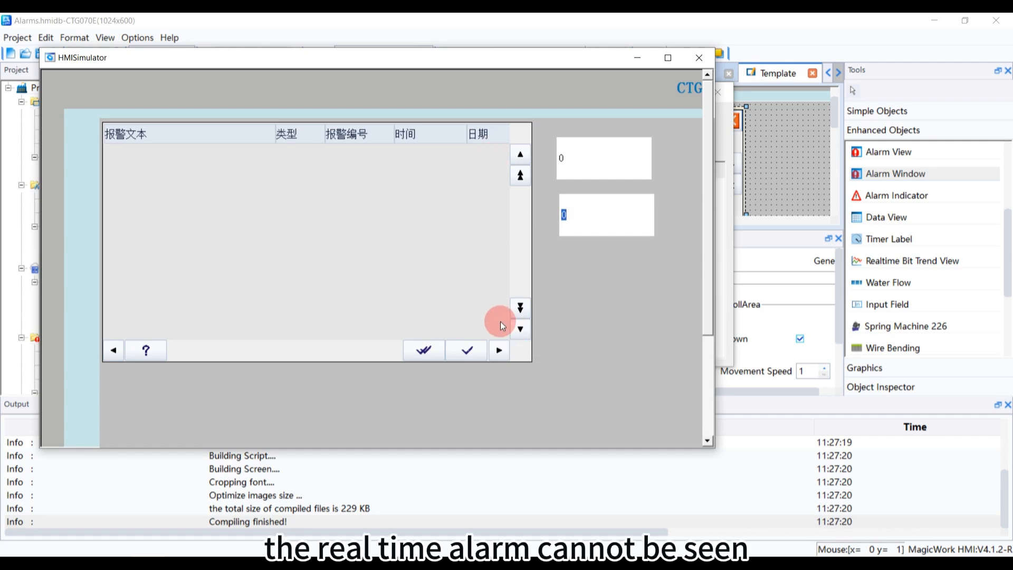
Close the simulator
left_click(698, 58)
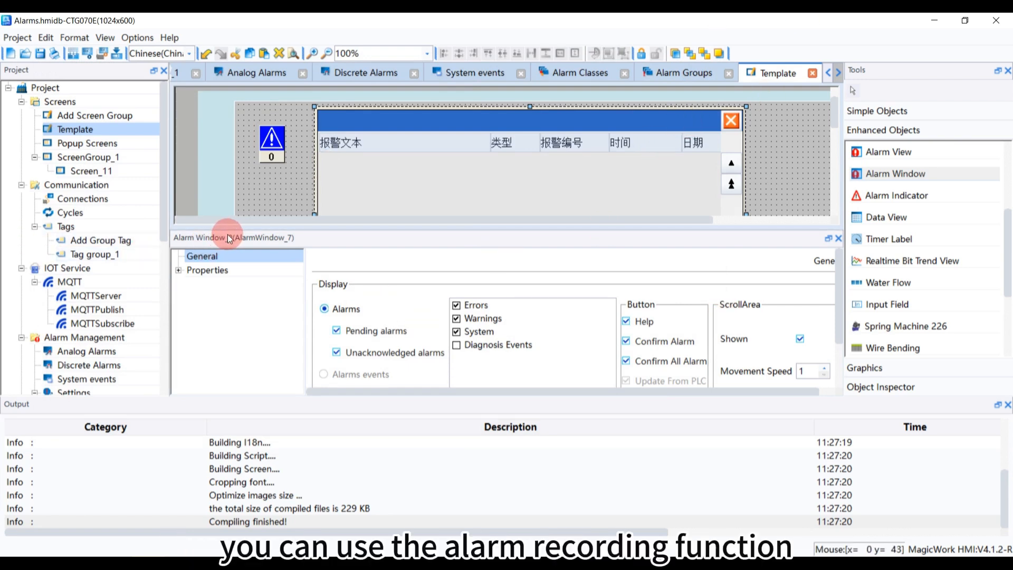
left_click_drag(165, 231, 161, 332)
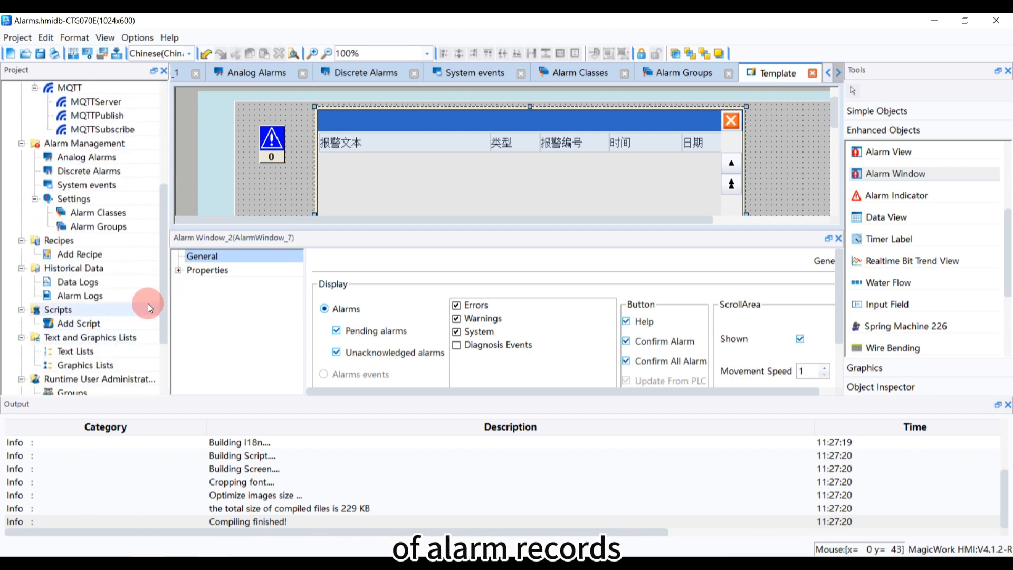
Open the alarm logs editor and add a new alarm log
double_click(97, 296)
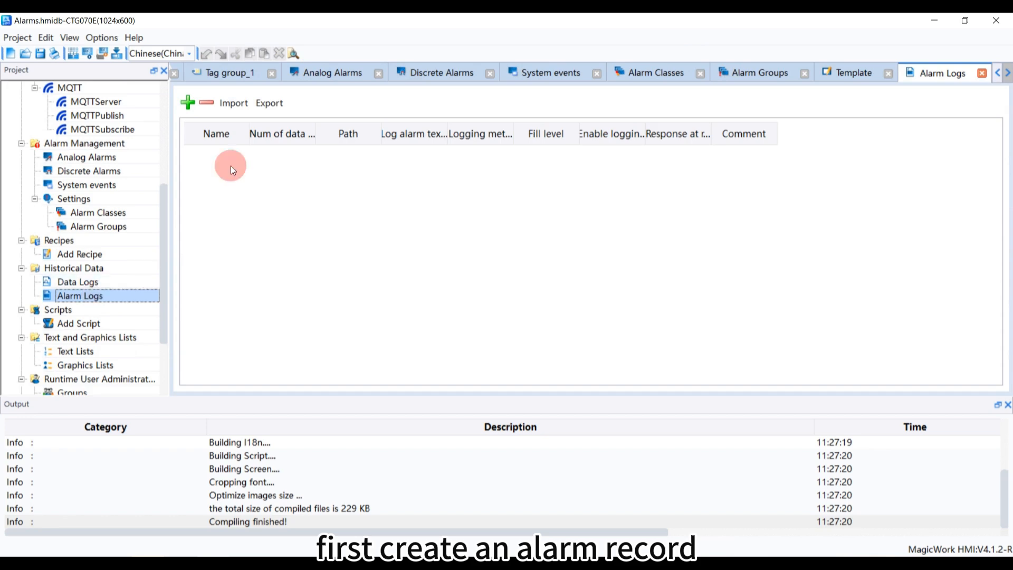
left_click(187, 101)
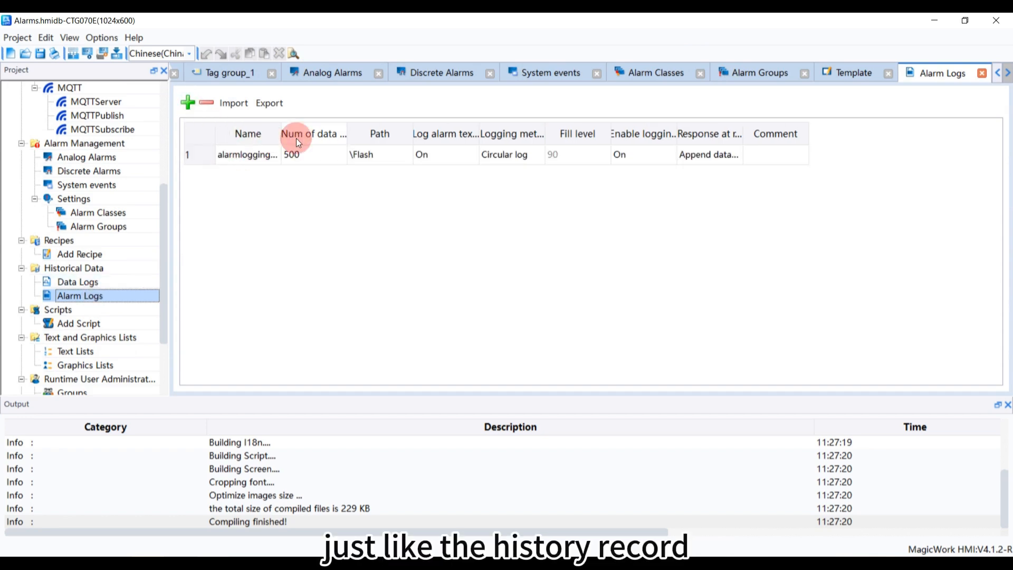
Review the new alarm log's record count, storage path options and logging method options
double_click(281, 133)
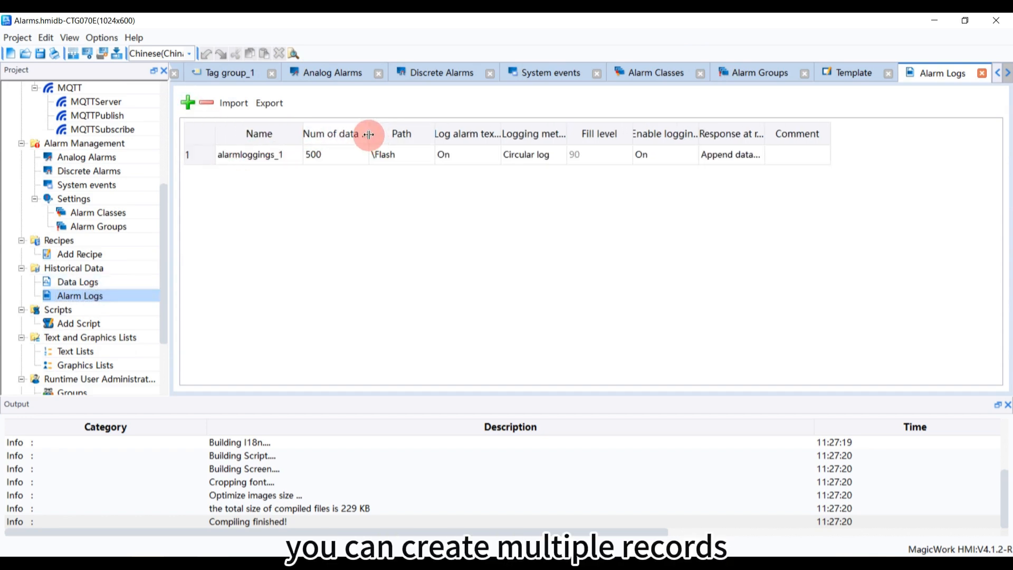
left_click_drag(368, 134, 422, 133)
left_click(411, 156)
left_click(411, 156)
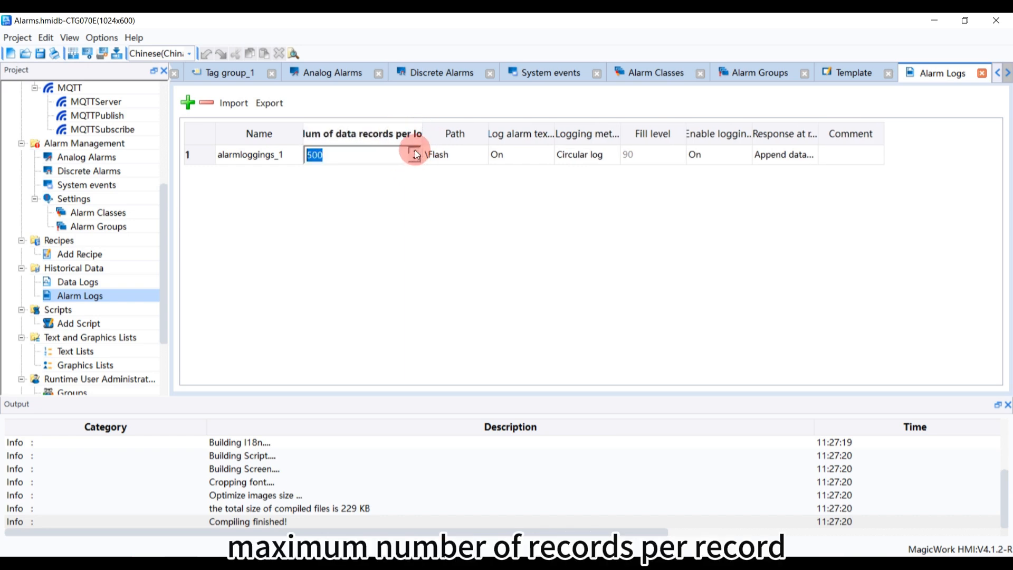
left_click_drag(359, 154, 277, 153)
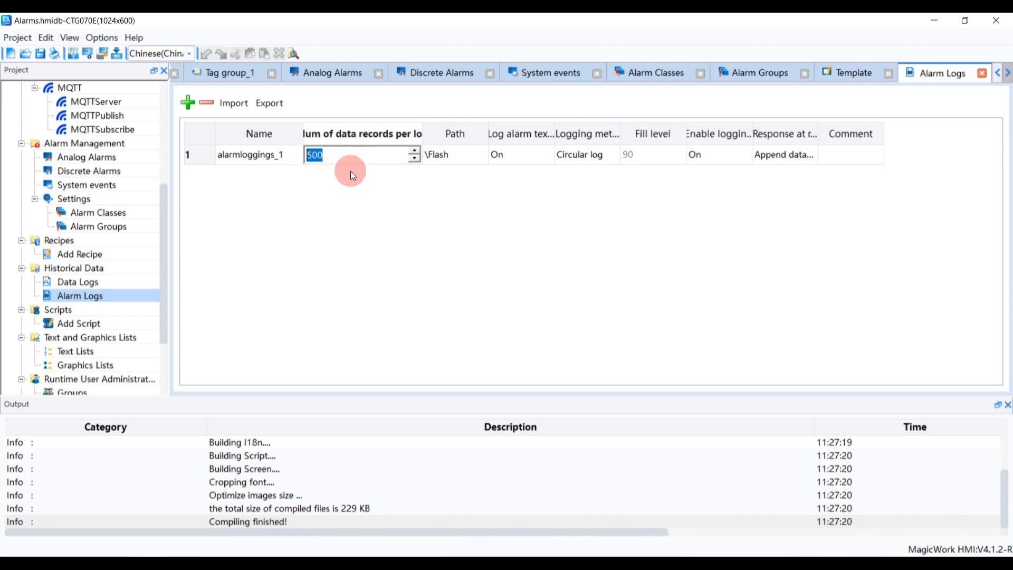
left_click(461, 159)
left_click(461, 160)
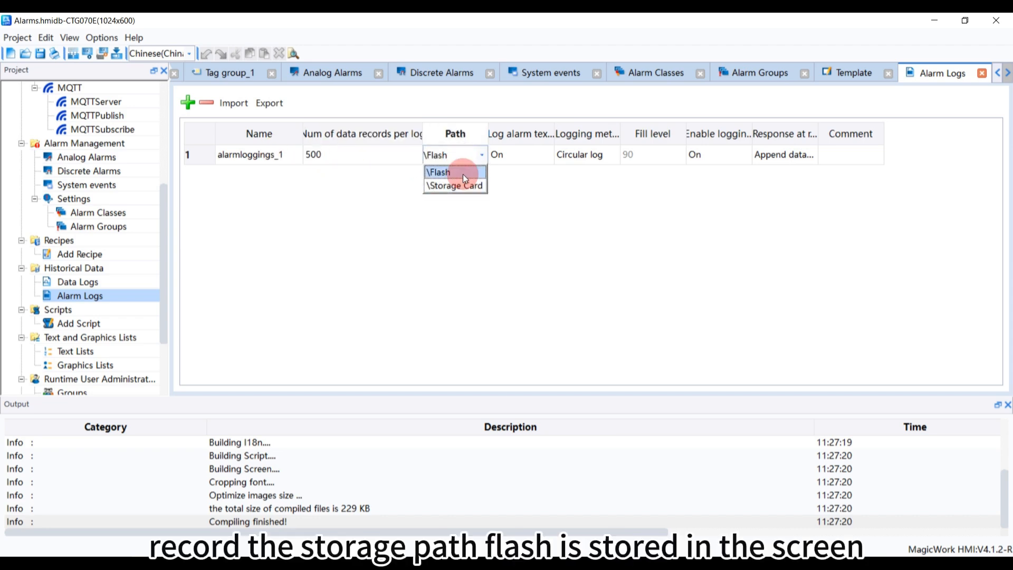
left_click(527, 159)
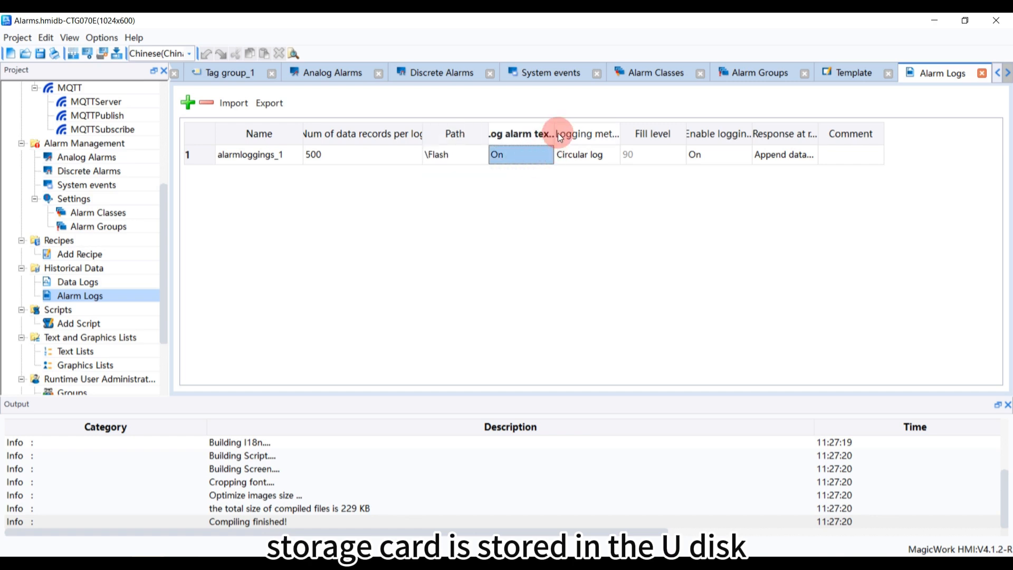
left_click_drag(559, 133, 664, 136)
left_click_drag(730, 133, 754, 131)
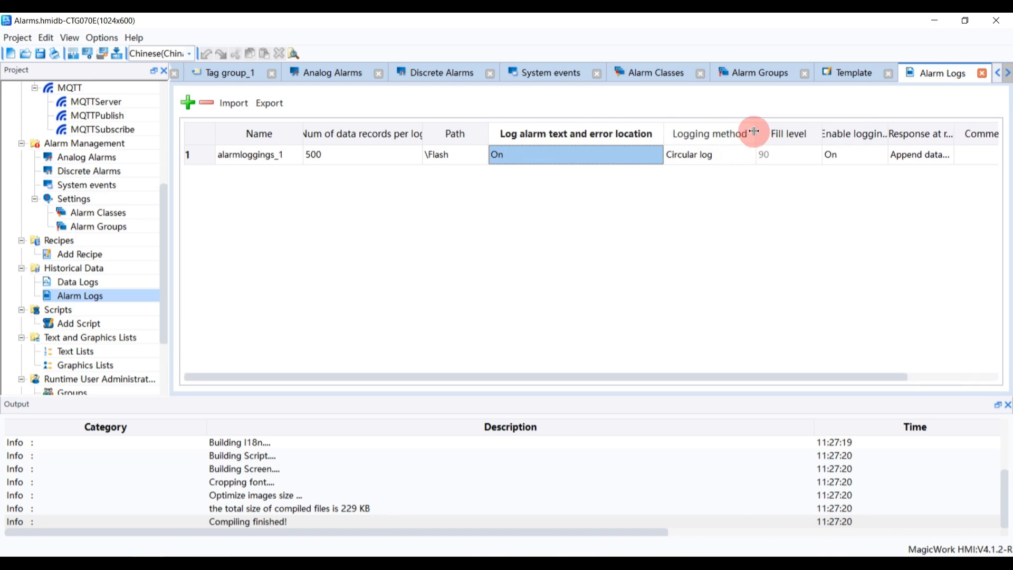
left_click(739, 154)
left_click(740, 154)
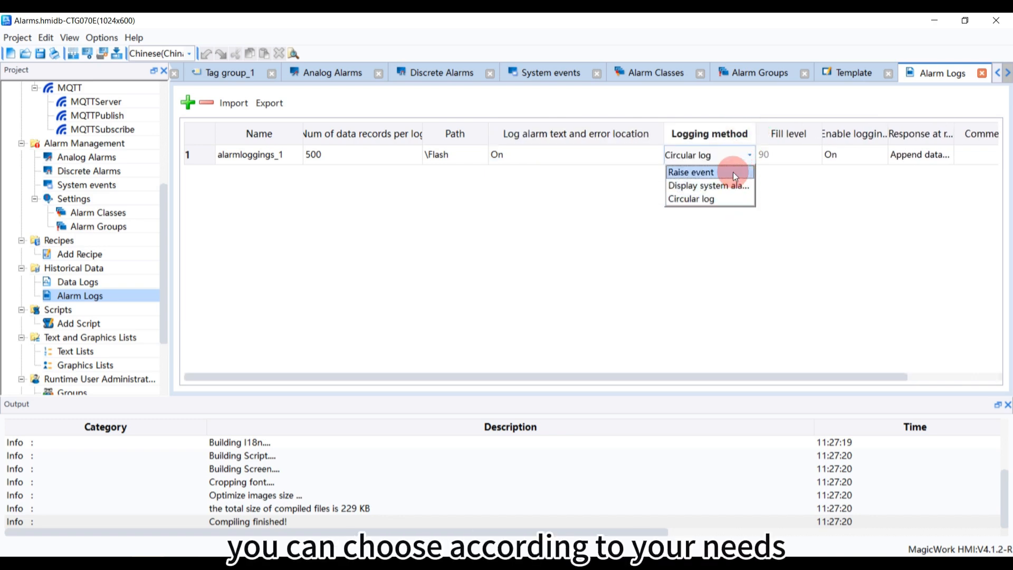
left_click(734, 199)
Assign the alarmloggings_1 log to the Errors alarm class
scroll(112, 230, "up", 1)
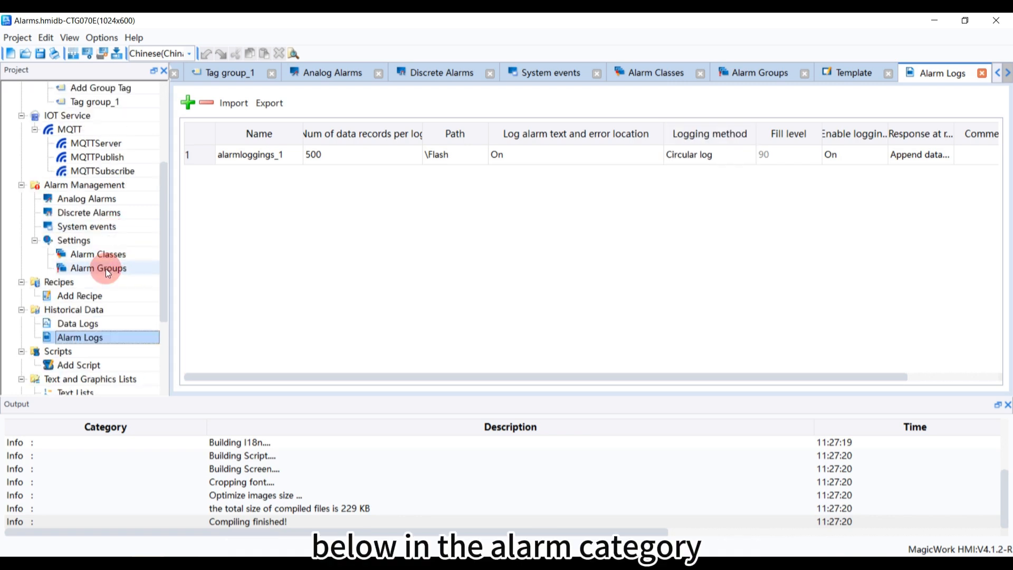
left_click(102, 254)
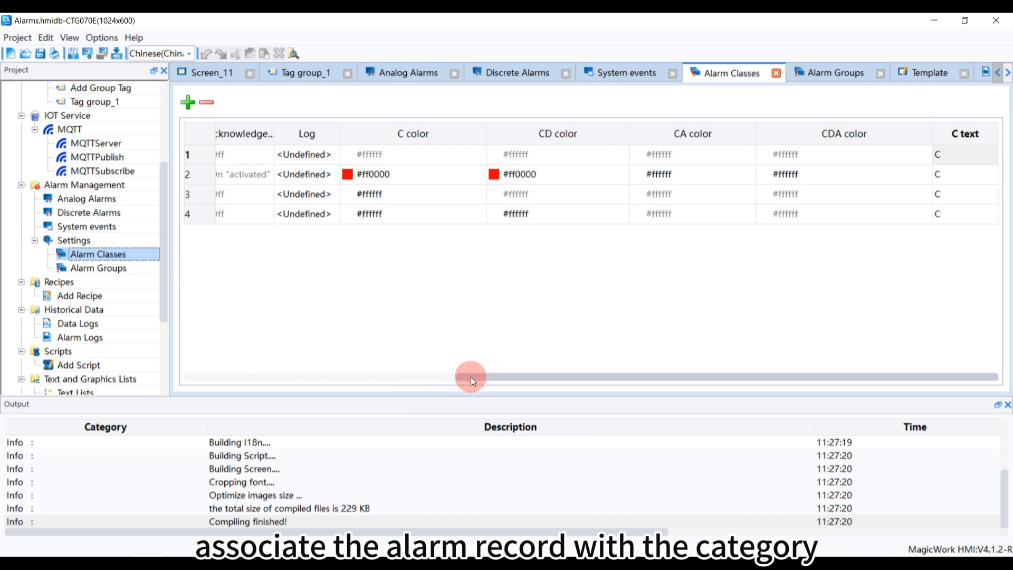
left_click_drag(470, 376, 191, 379)
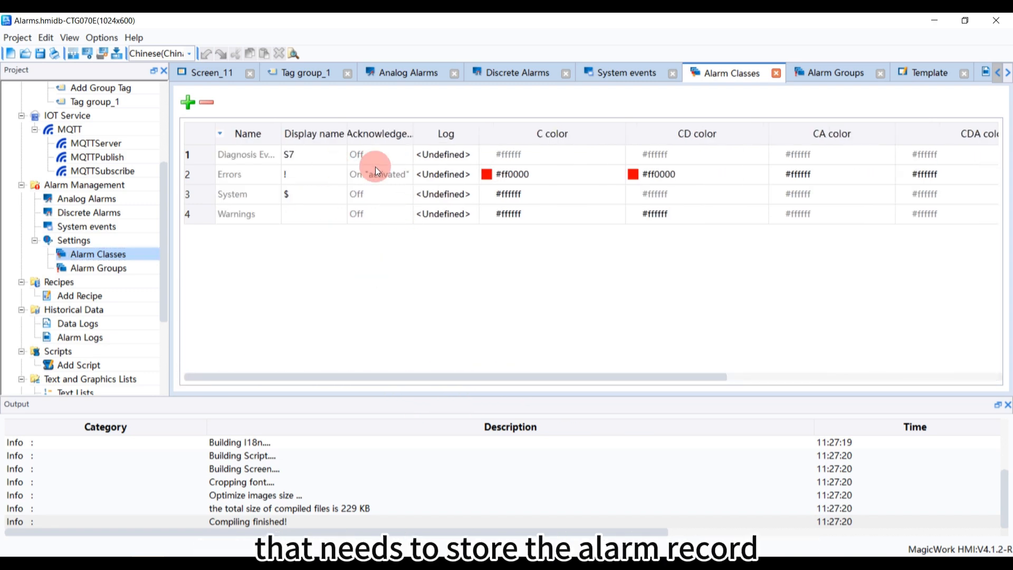
left_click(264, 176)
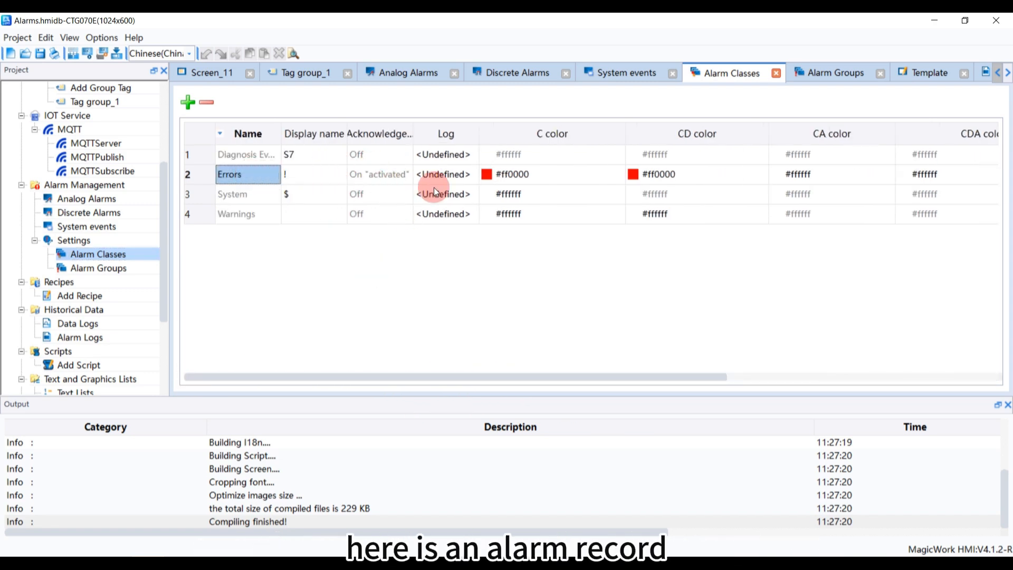
left_click(461, 181)
left_click(469, 180)
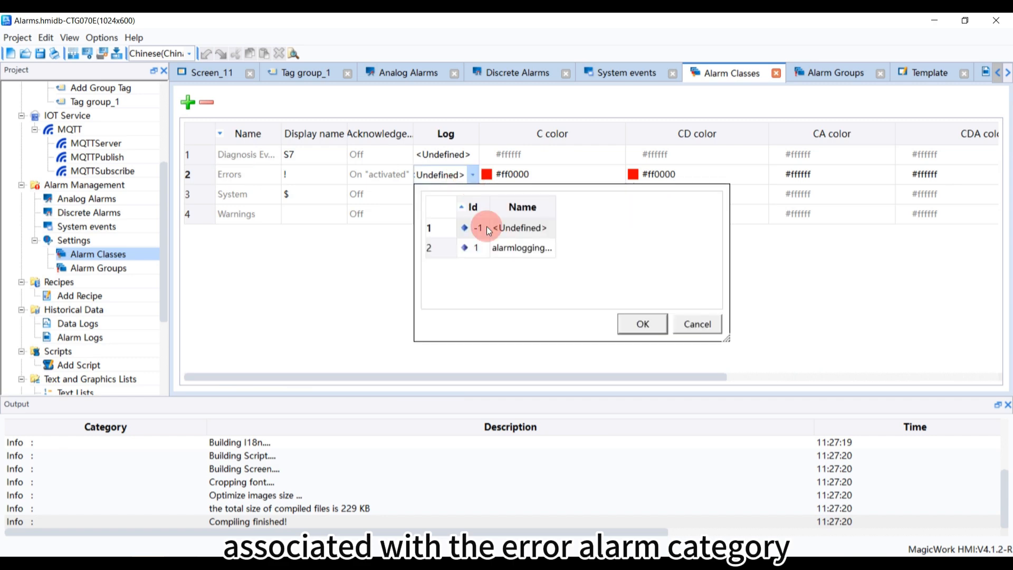
double_click(493, 248)
left_click(511, 182)
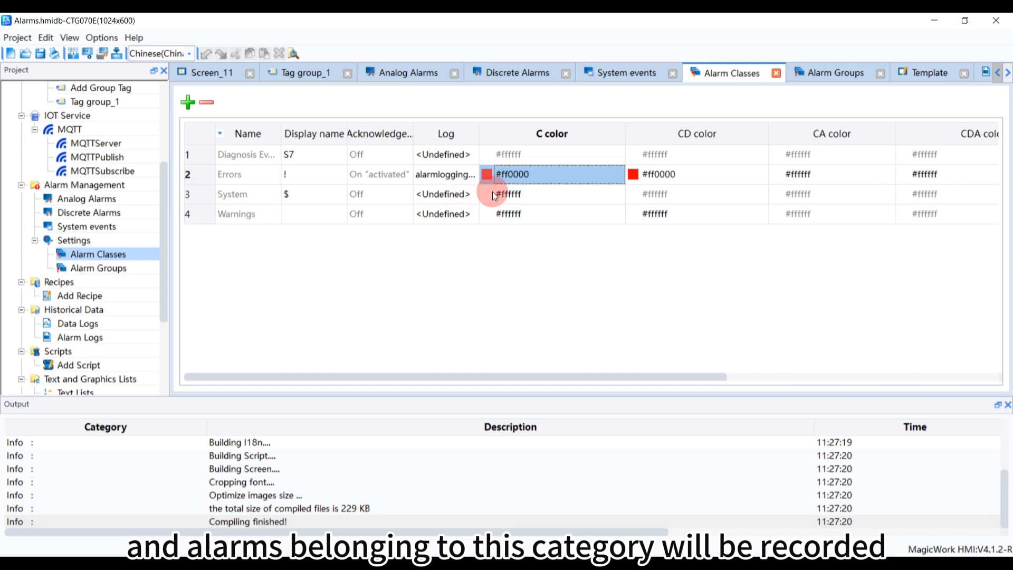
Add a new screen to ScreenGroup_1
left_click_drag(597, 374, 474, 399)
scroll(122, 215, "up", 4)
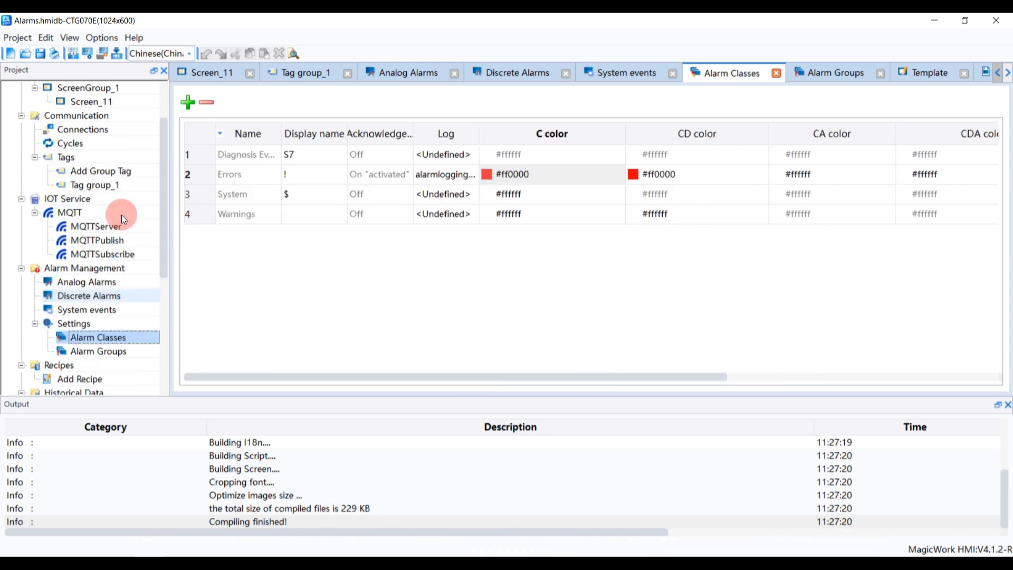
double_click(105, 173)
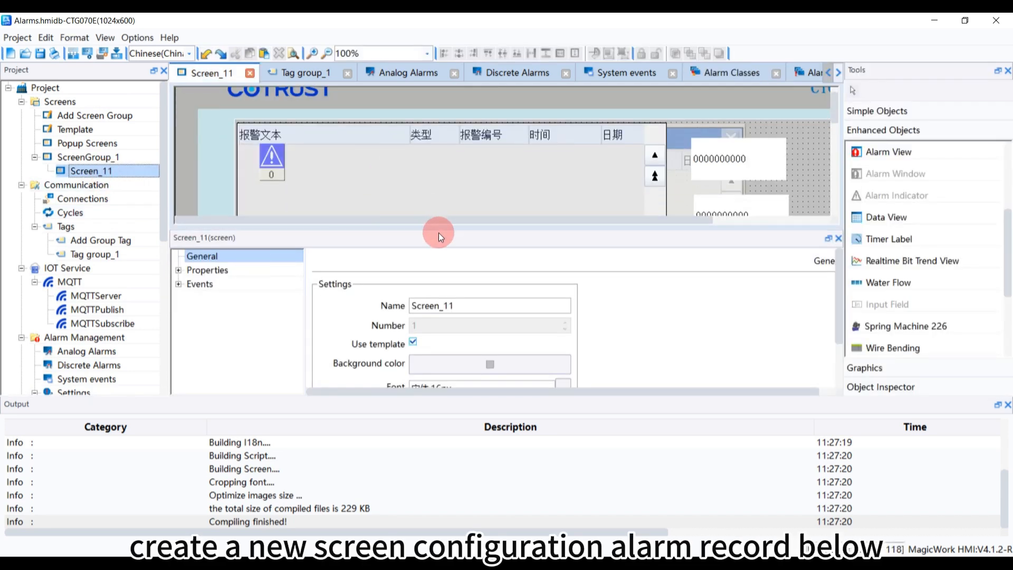
left_click_drag(430, 229, 429, 341)
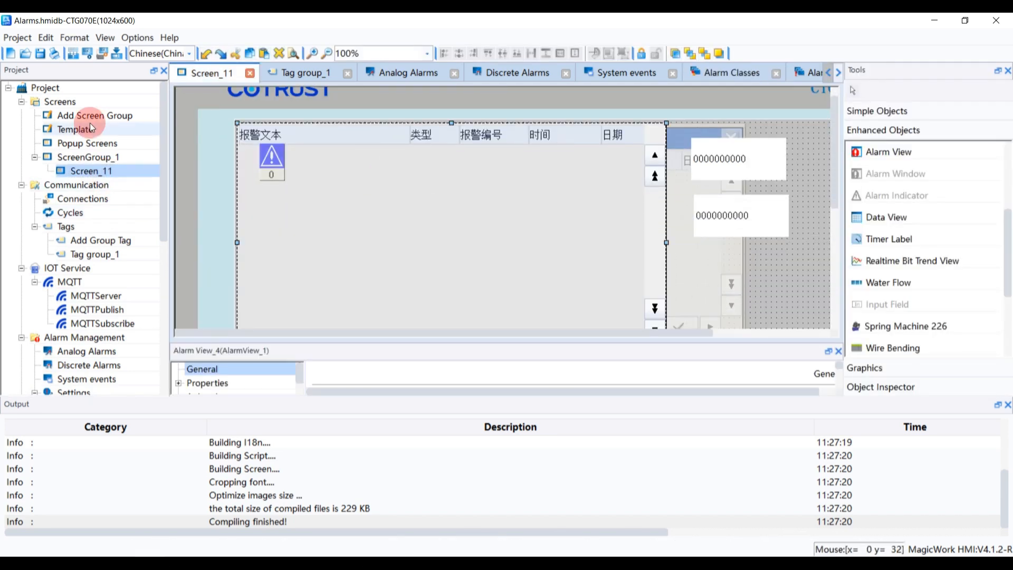
left_click(99, 158)
right_click(100, 159)
left_click(116, 169)
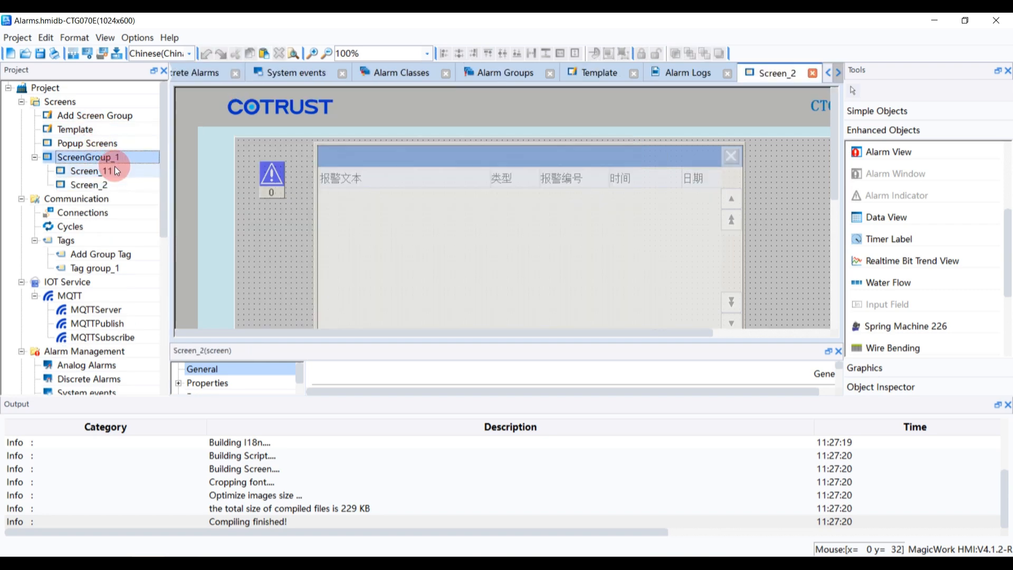
Draw a button on Screen_11 below the alarm view, about 90 by 50 px
double_click(108, 172)
scroll(633, 243, "down", 5)
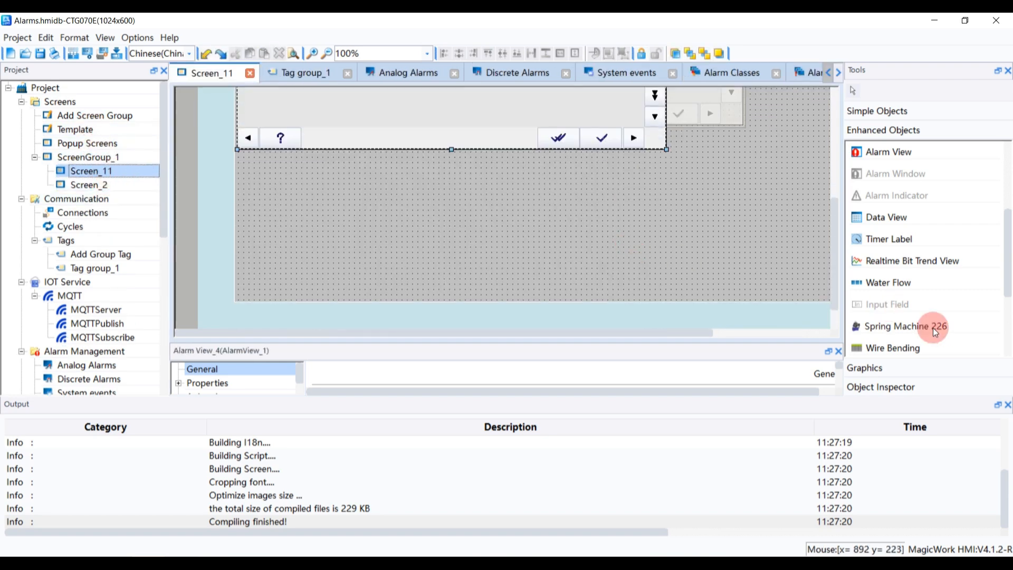
left_click(876, 112)
scroll(889, 316, "down", 2)
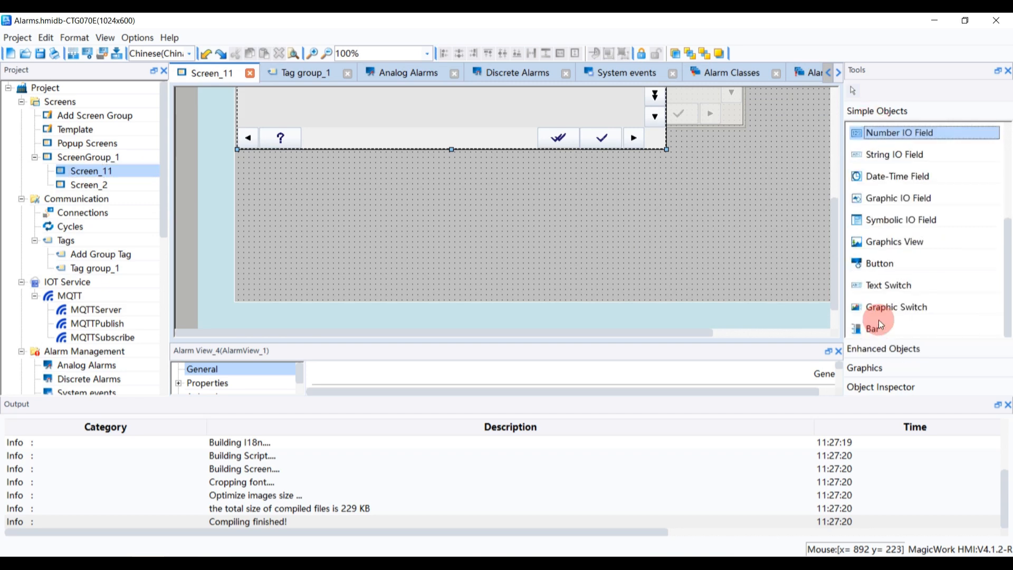
left_click(875, 263)
mouse_move(697, 184)
left_mouse_down()
mouse_move(729, 223)
mouse_move(719, 220)
mouse_move(728, 211)
mouse_move(787, 235)
left_mouse_up()
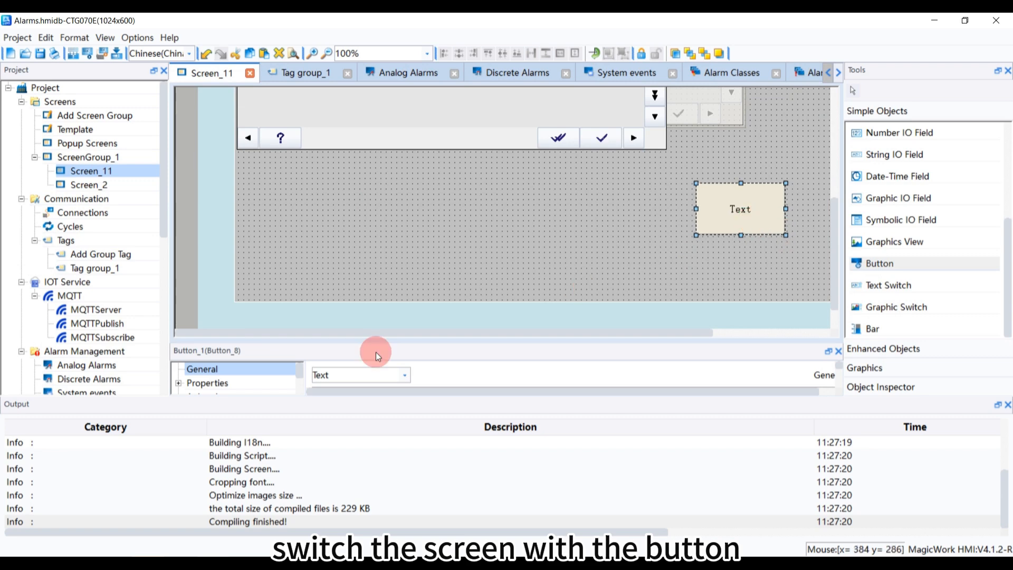
Give the button a click event that runs ActivateScreen with screen name Screen_2
left_click_drag(255, 341, 266, 251)
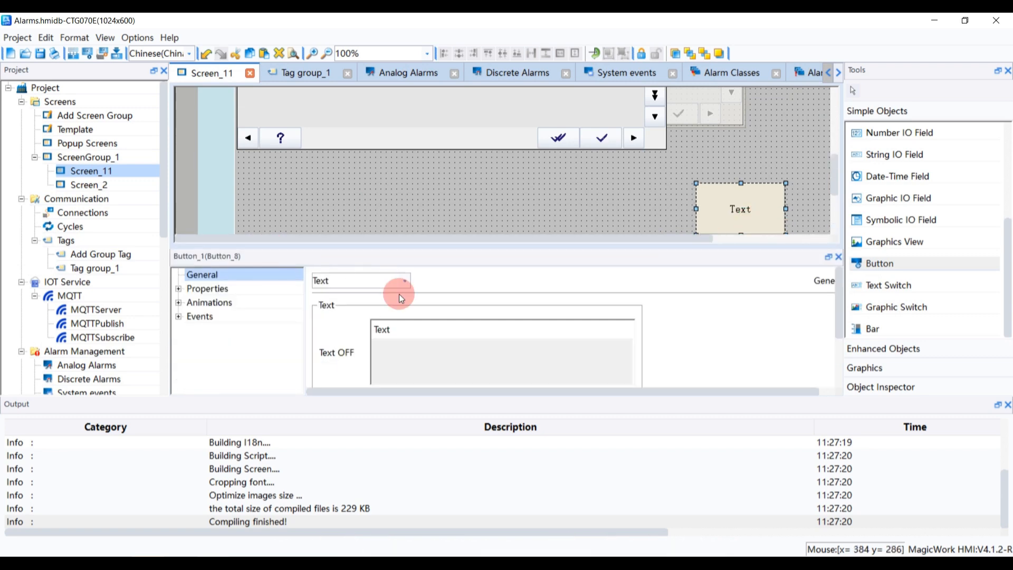
left_click(179, 317)
left_click(215, 330)
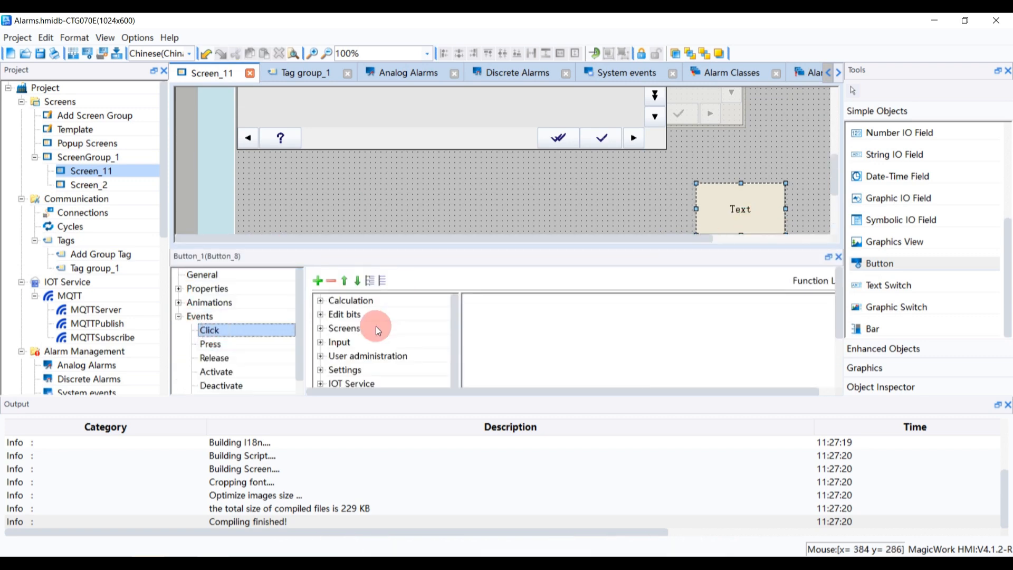
left_click(320, 328)
double_click(372, 356)
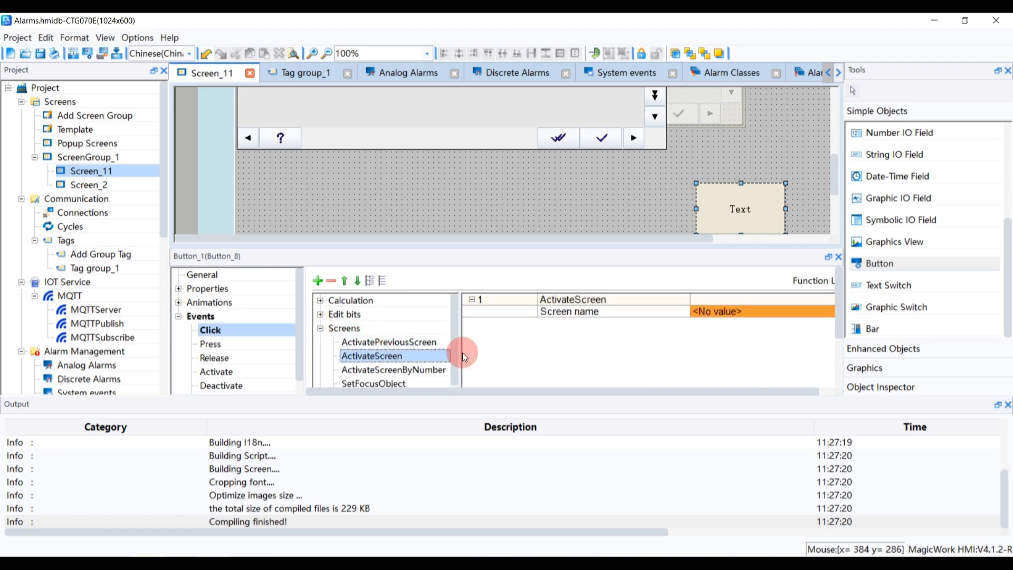
left_click(816, 310)
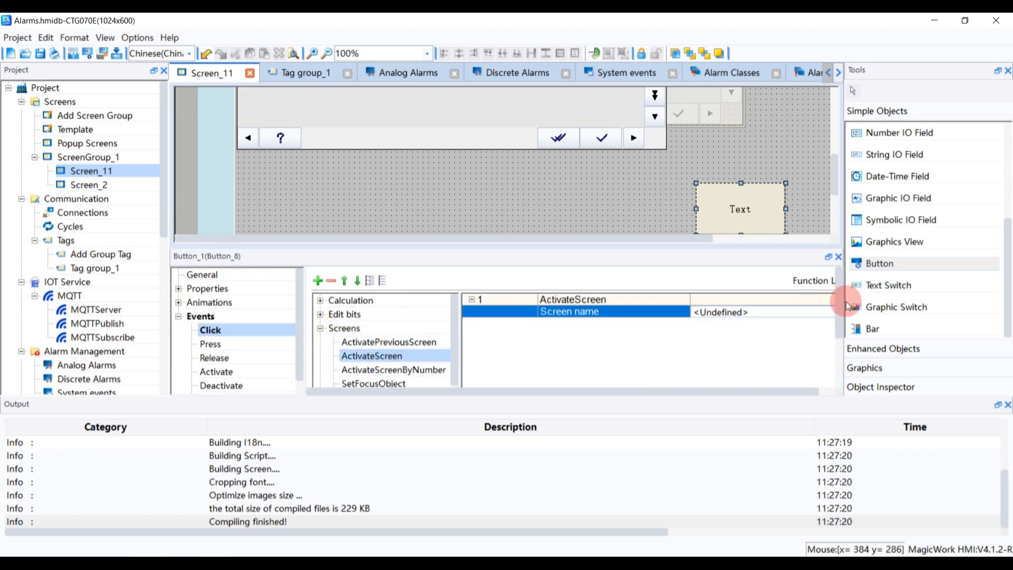
left_click_drag(844, 300, 948, 314)
left_click(925, 312)
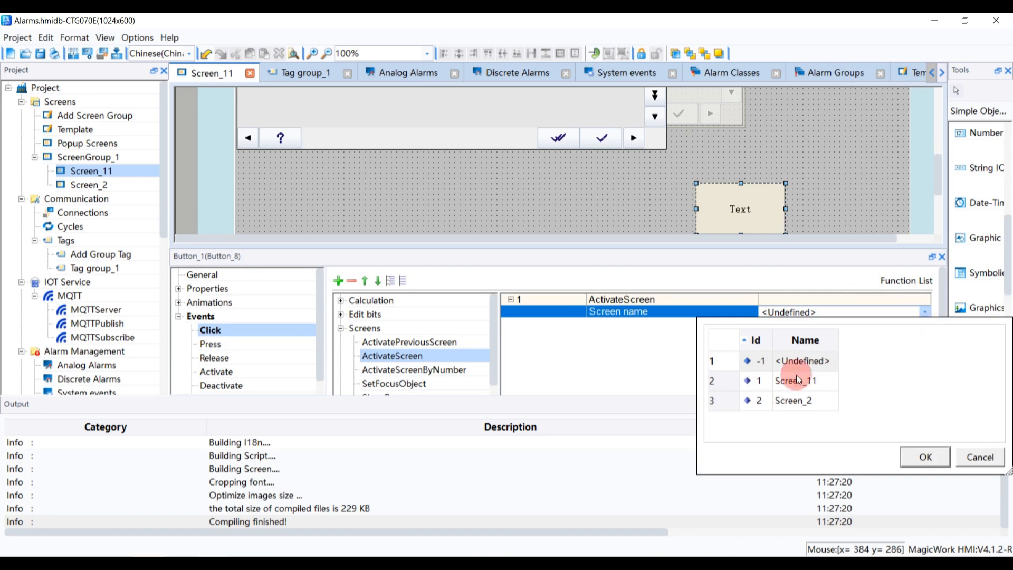
double_click(791, 401)
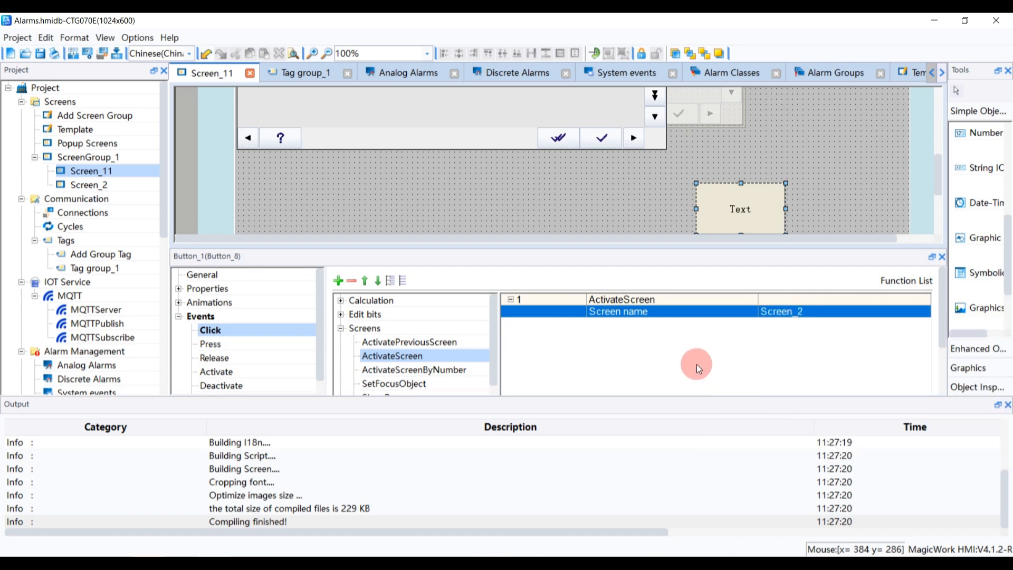
Open Screen_2 and paste a copy of the button into it
double_click(122, 182)
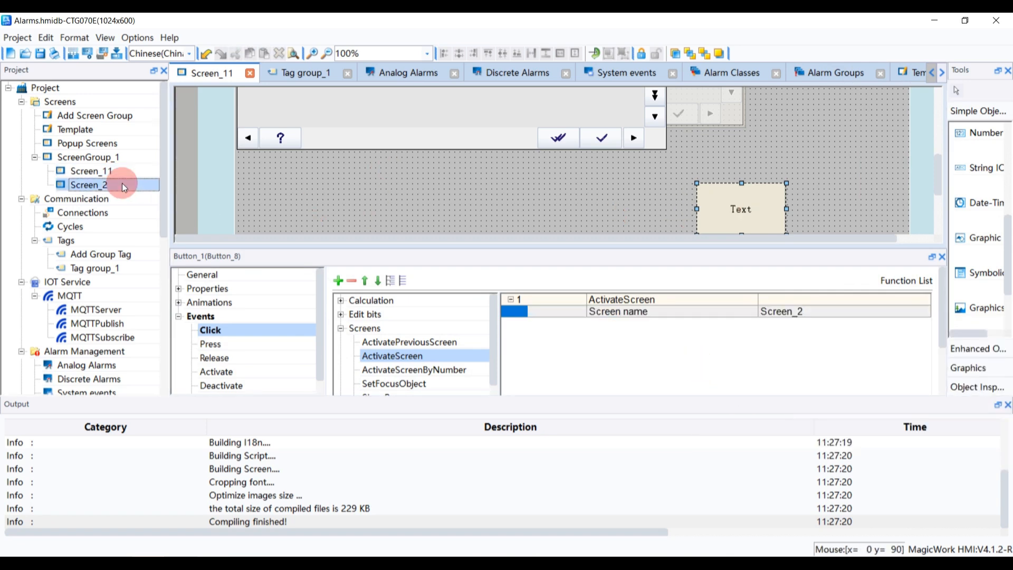
left_click(727, 202)
scroll(724, 220, "down", 3)
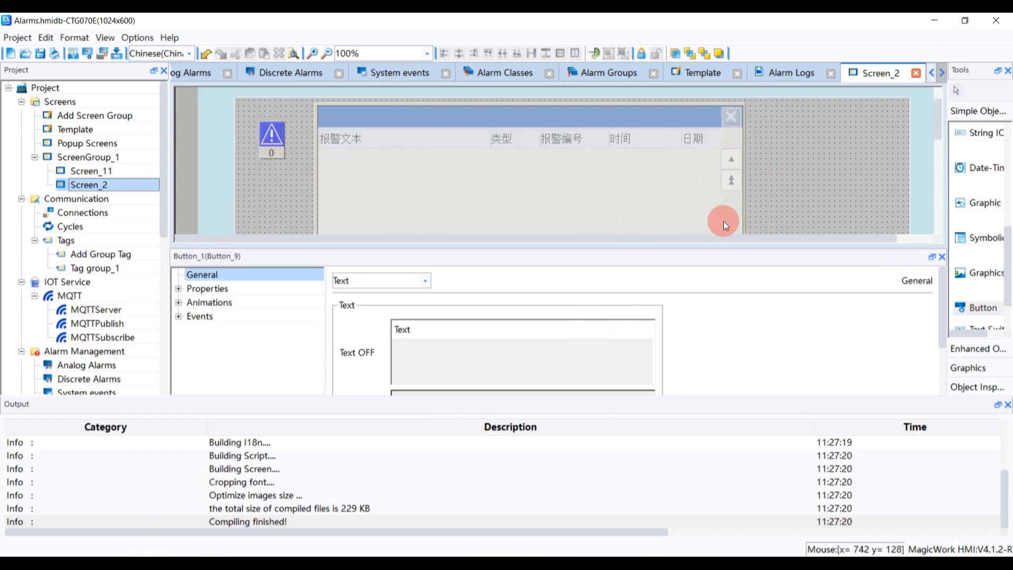
scroll(730, 196, "down", 2)
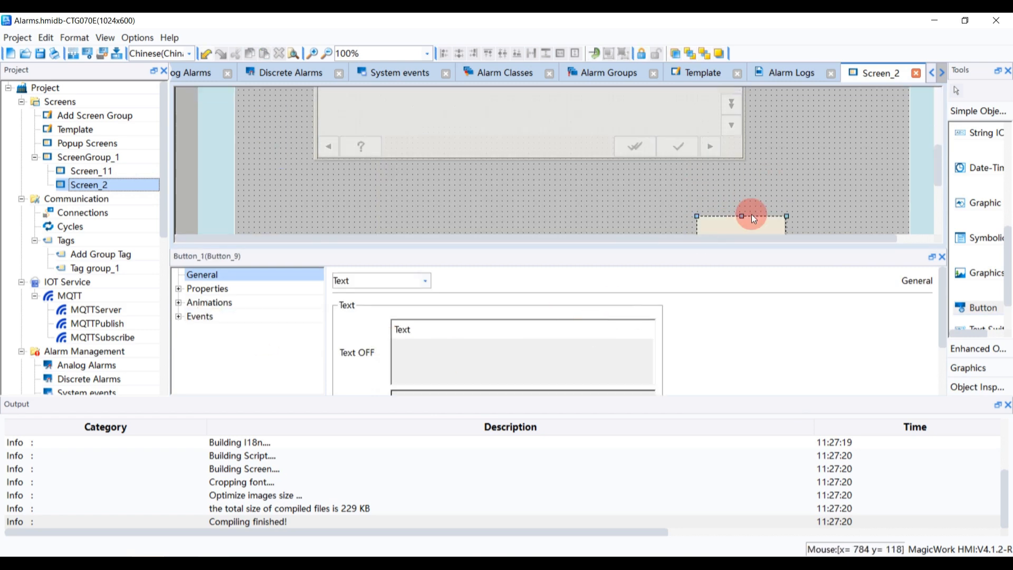
Change the Screen_2 button's ActivateScreen click action to open Screen_11
left_click(752, 214)
left_click(179, 302)
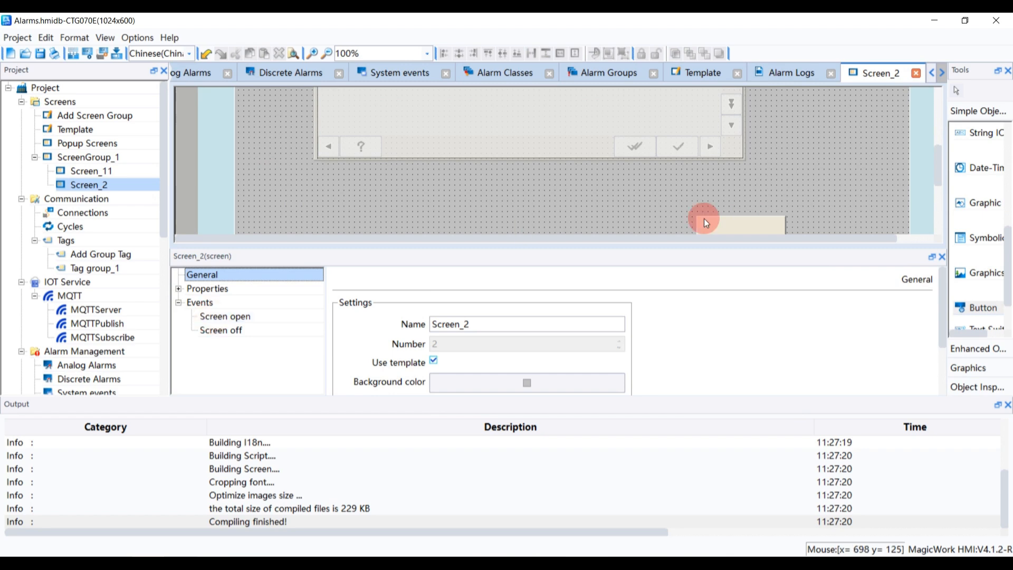
left_click(724, 218)
left_click(180, 317)
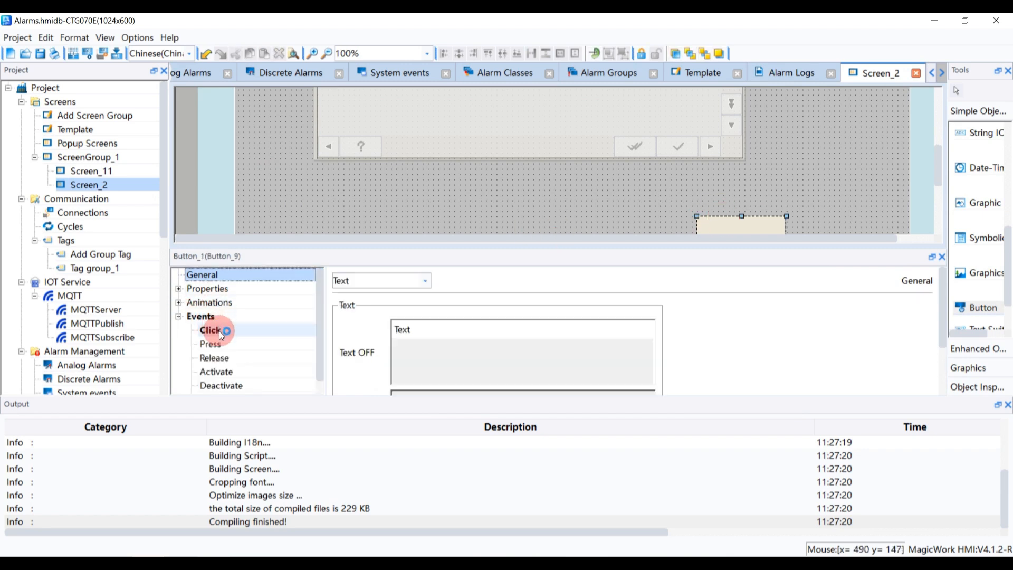
left_click(220, 331)
left_click(894, 309)
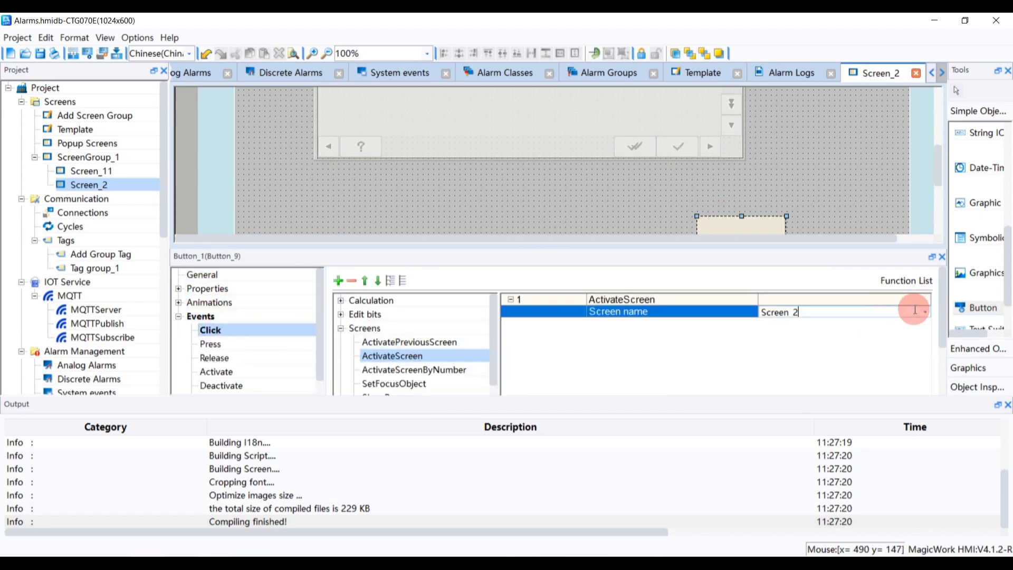
left_click(924, 315)
double_click(818, 384)
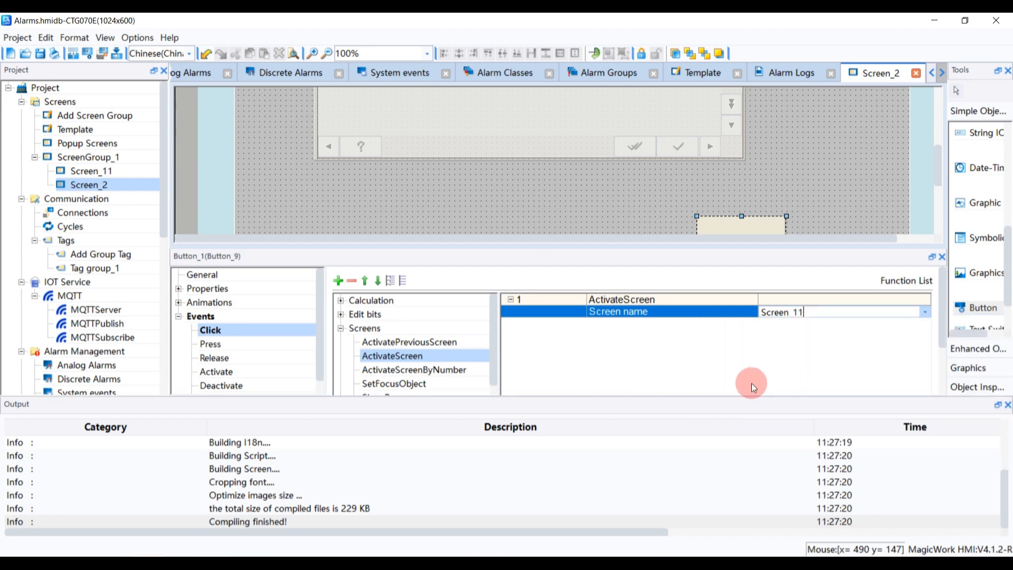
Move the copied button on Screen_2 further to the right
left_click_drag(605, 247, 613, 340)
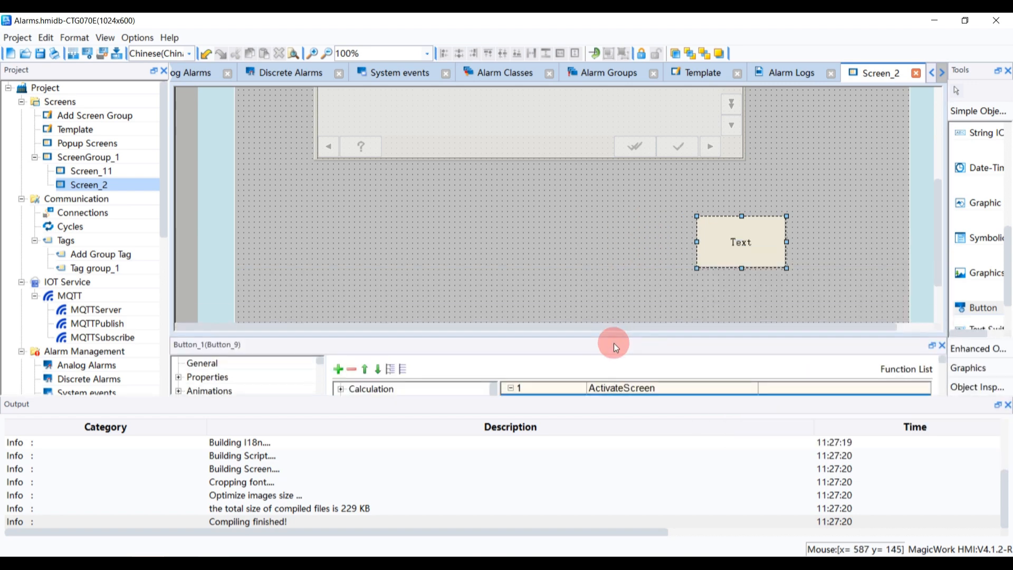
left_click_drag(754, 242, 796, 240)
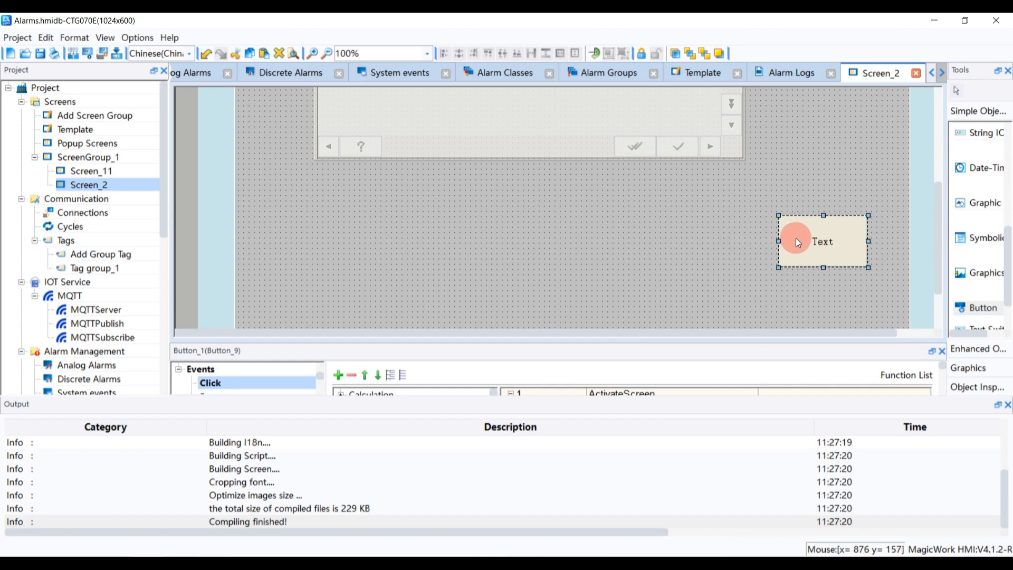
scroll(670, 232, "up", 3)
scroll(683, 237, "up", 2)
scroll(684, 236, "down", 1)
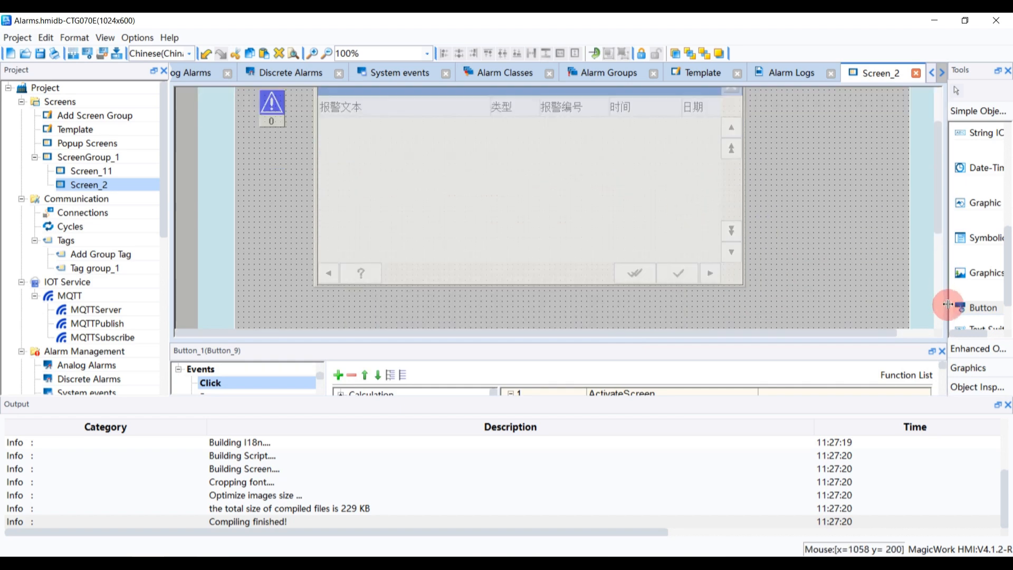
Place an Alarm View on Screen_2 and enlarge it to cover the existing alarm view area
left_click_drag(948, 305, 786, 328)
left_click(832, 350)
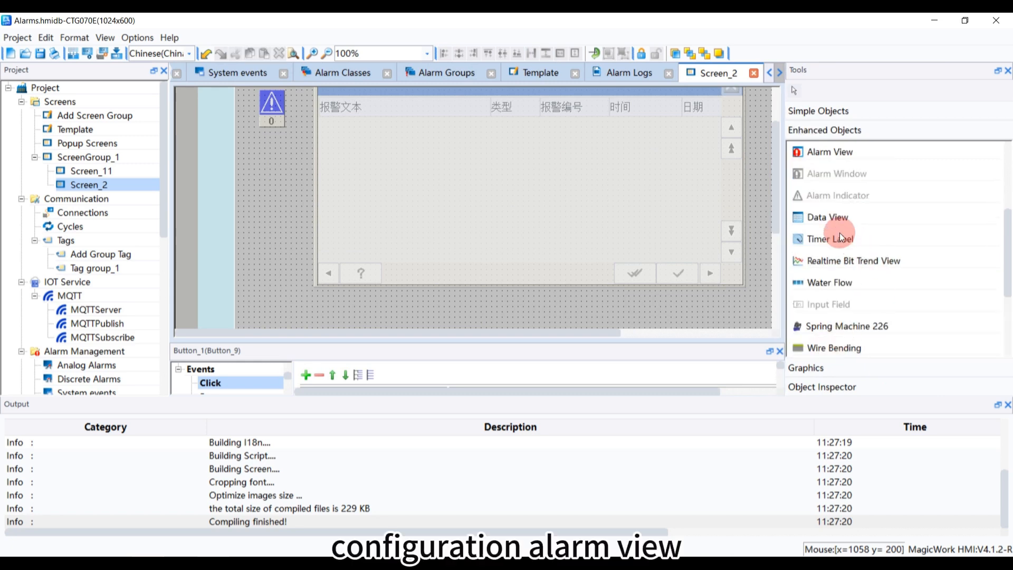
scroll(834, 169, "up", 3)
scroll(846, 305, "down", 3)
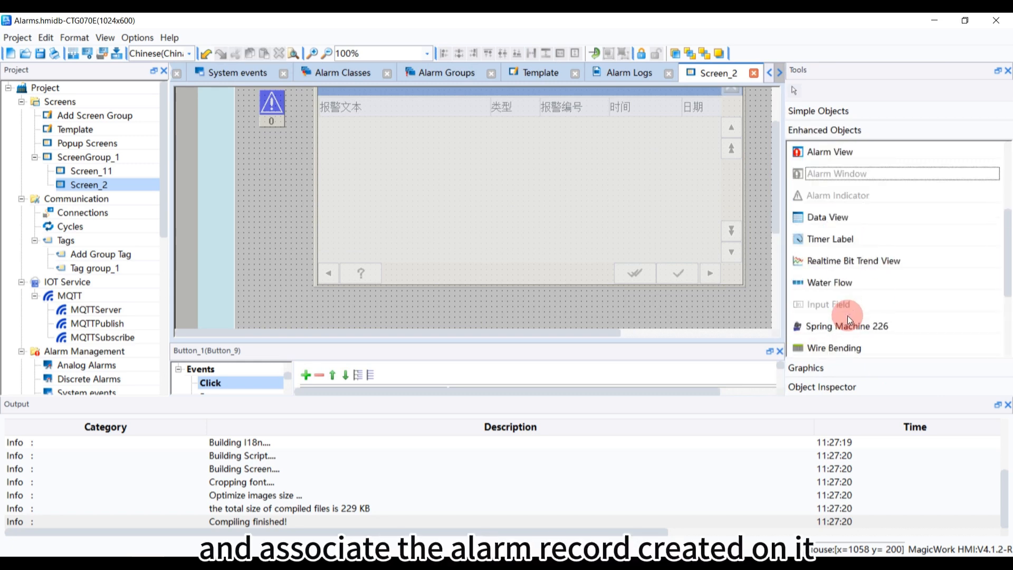
left_click(820, 152)
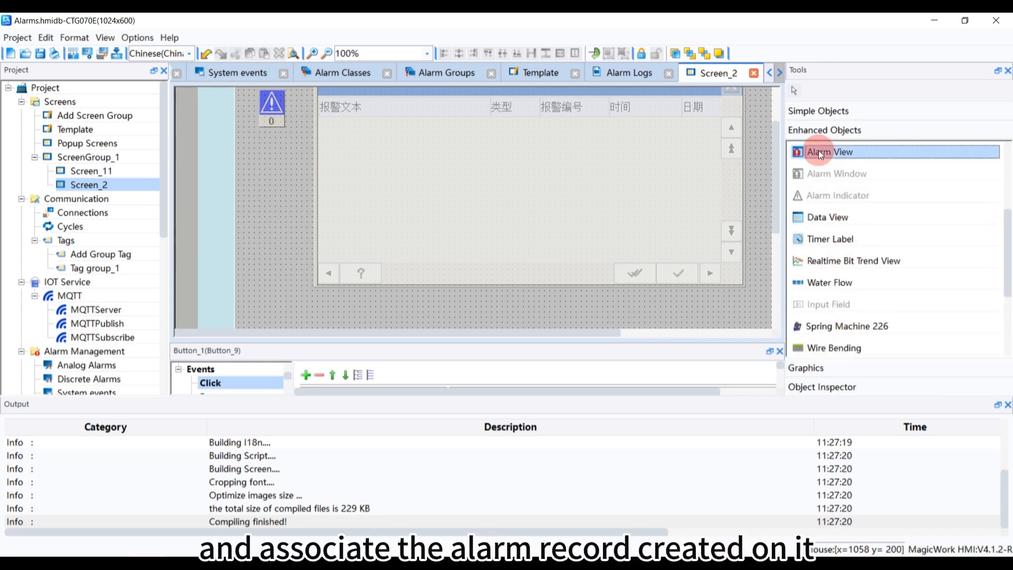
left_click(249, 107)
left_click(471, 238)
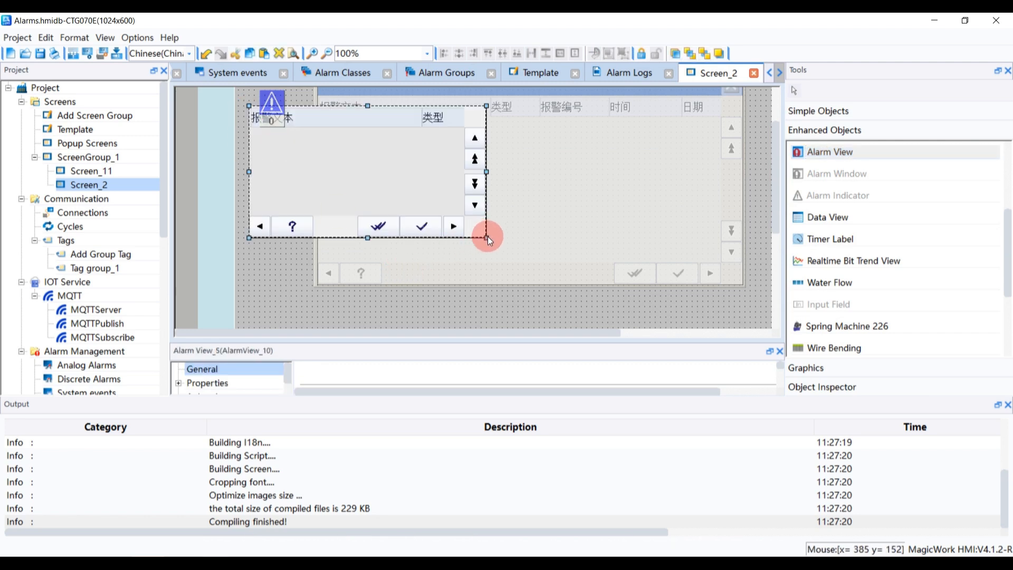
left_click_drag(486, 237, 697, 339)
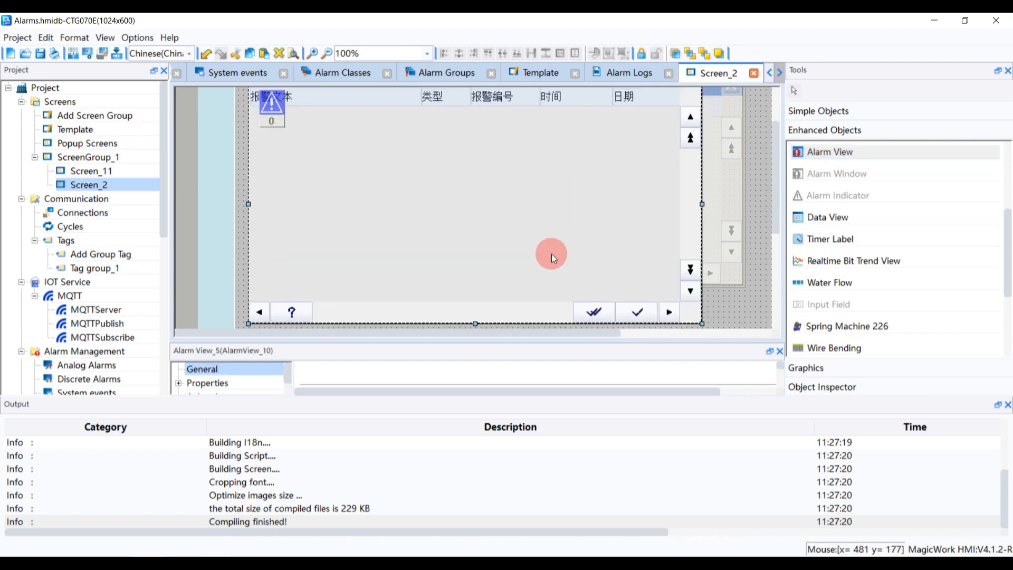
Set the new alarm view to display the alarms log alarmloggings_1 and compile the project
left_click_drag(443, 341, 422, 181)
left_click(317, 346)
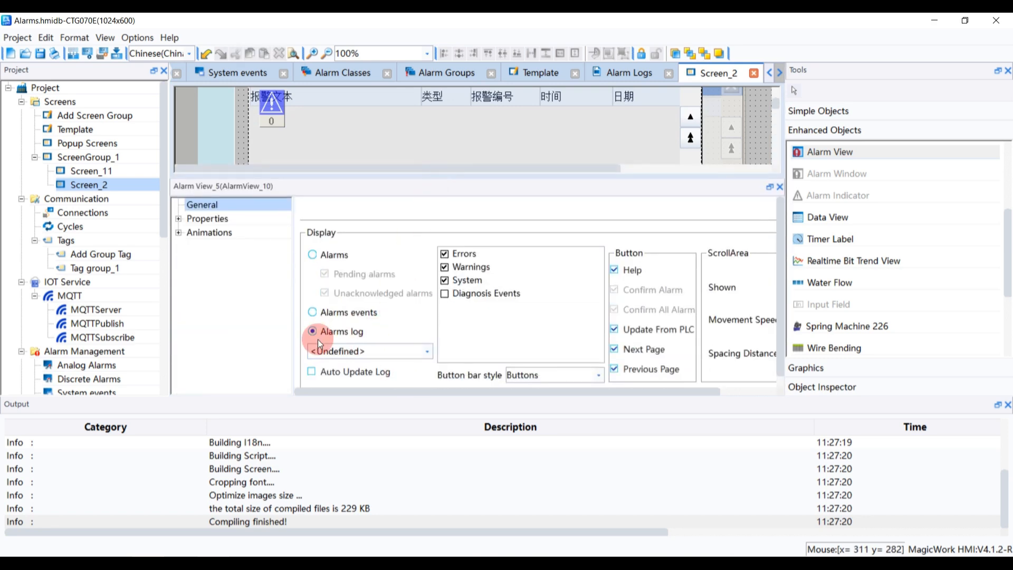
left_click(426, 351)
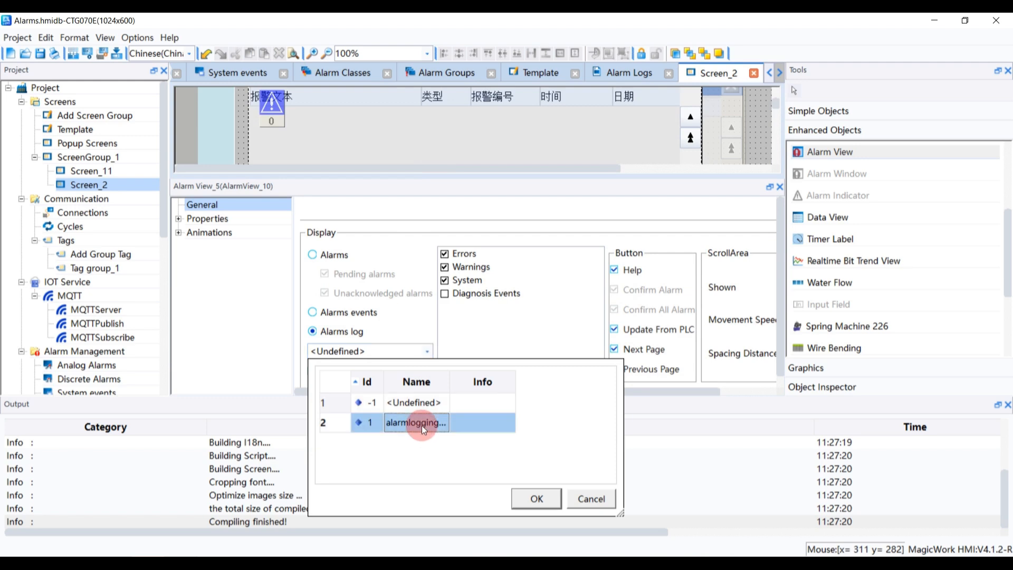
double_click(422, 425)
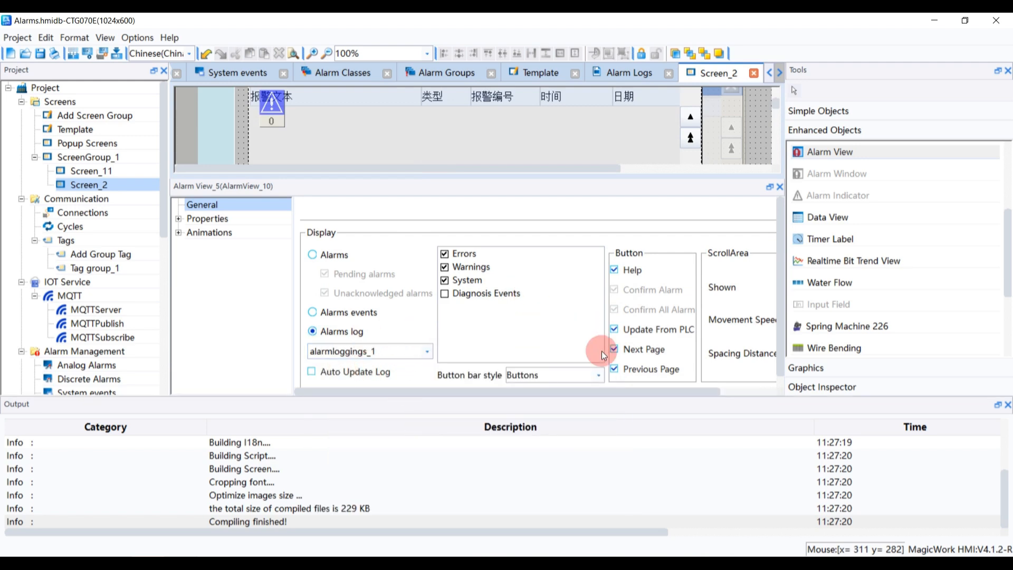
left_click(614, 369)
left_click(97, 72)
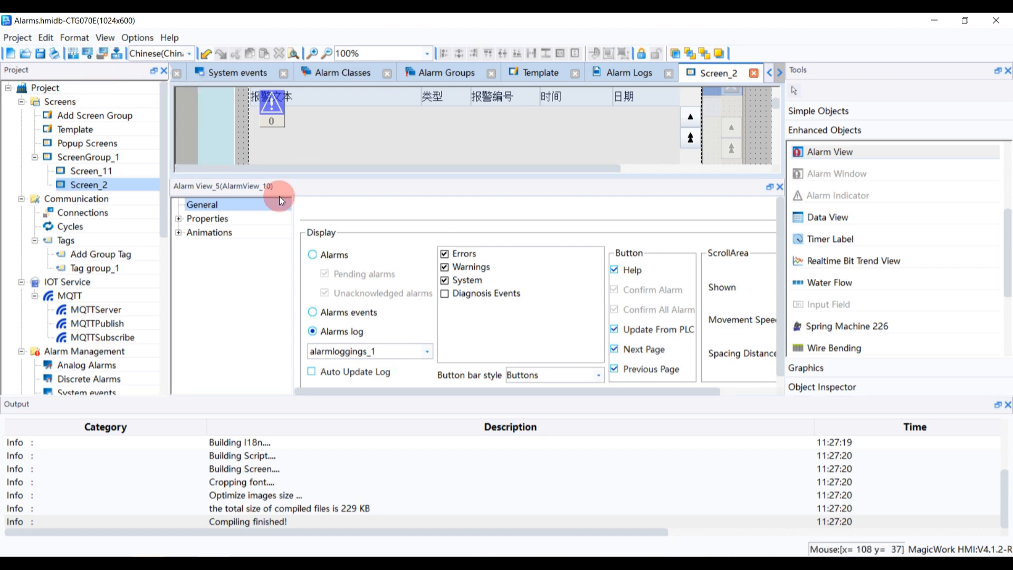
Shift the alarm view slightly left and draw a new button to the right of it
left_click_drag(280, 196, 671, 406)
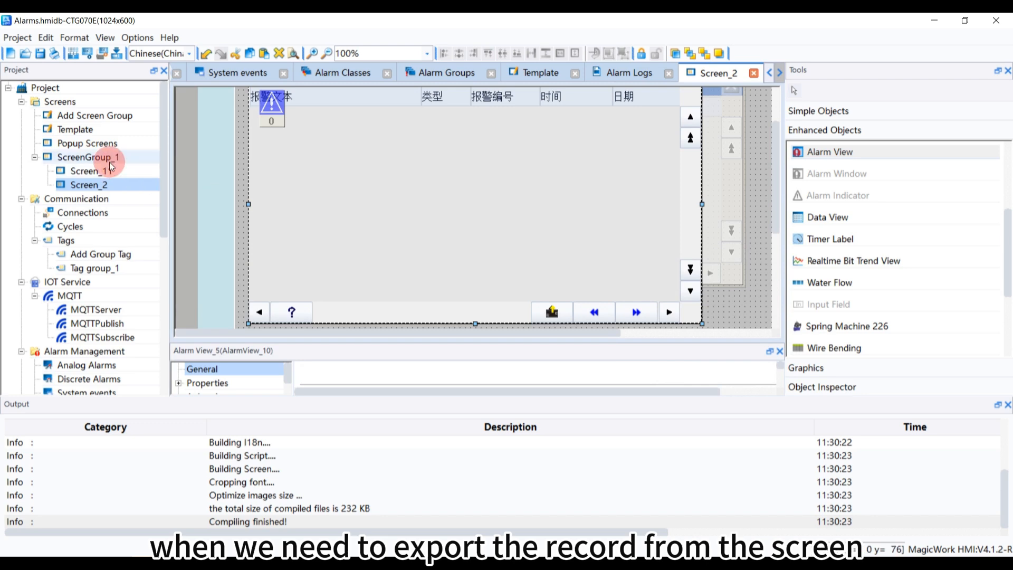
left_click_drag(577, 208, 490, 210)
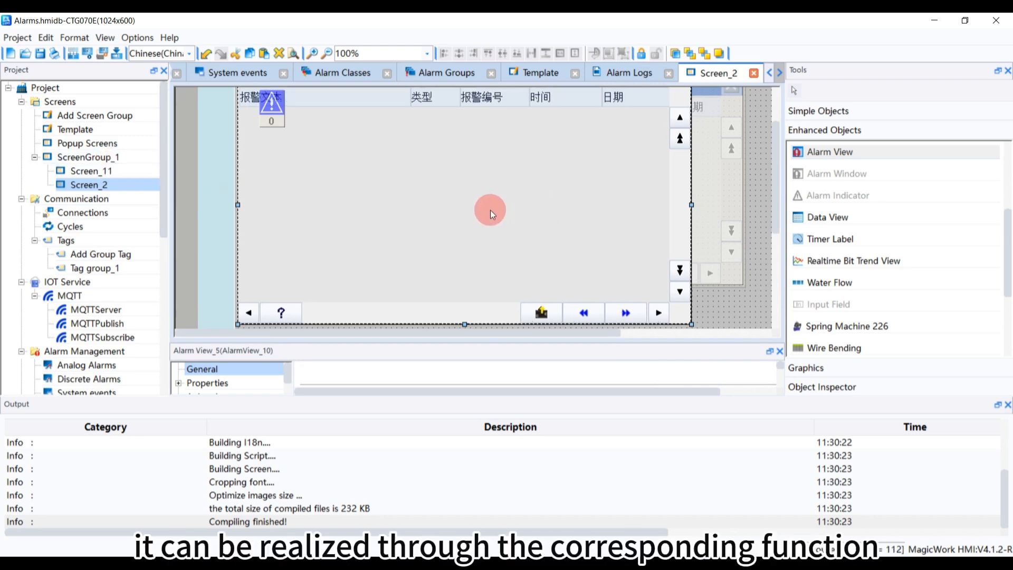
left_click(842, 328)
left_click(856, 113)
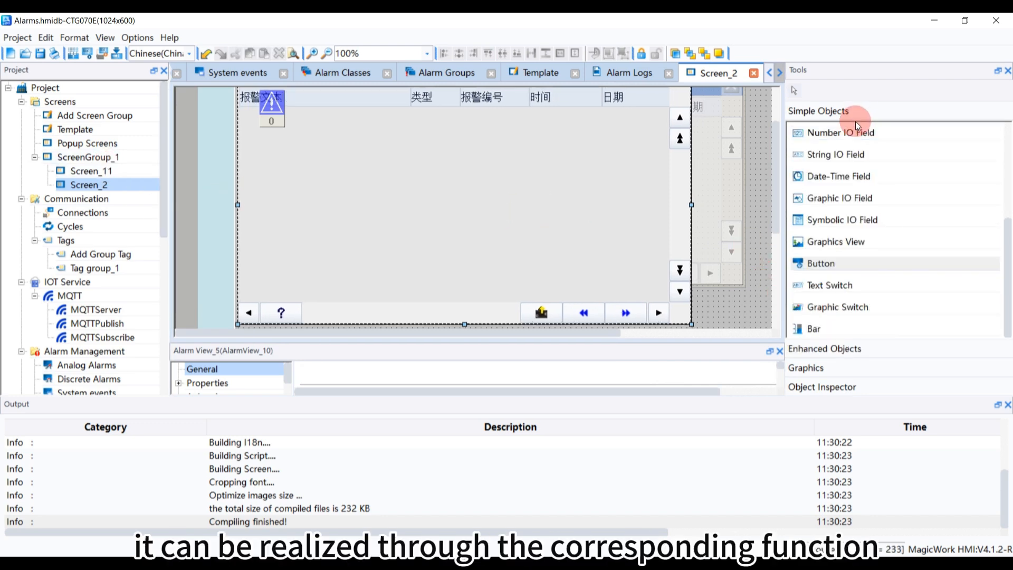
left_click_drag(846, 261, 725, 309)
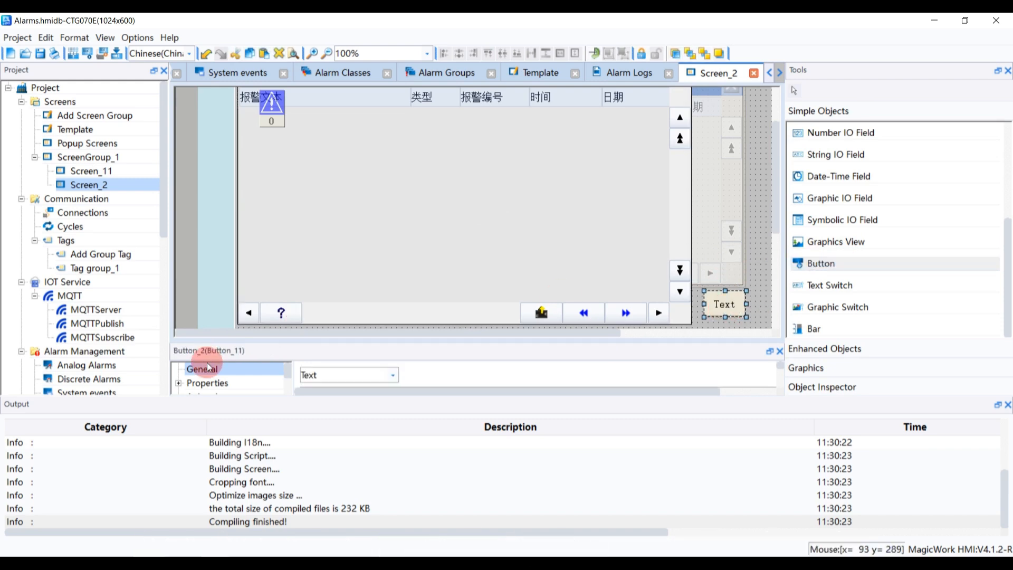
Give the new button a click event running the ExportAlarmLogsByTime function from the Logs functions
left_click_drag(315, 341, 293, 170)
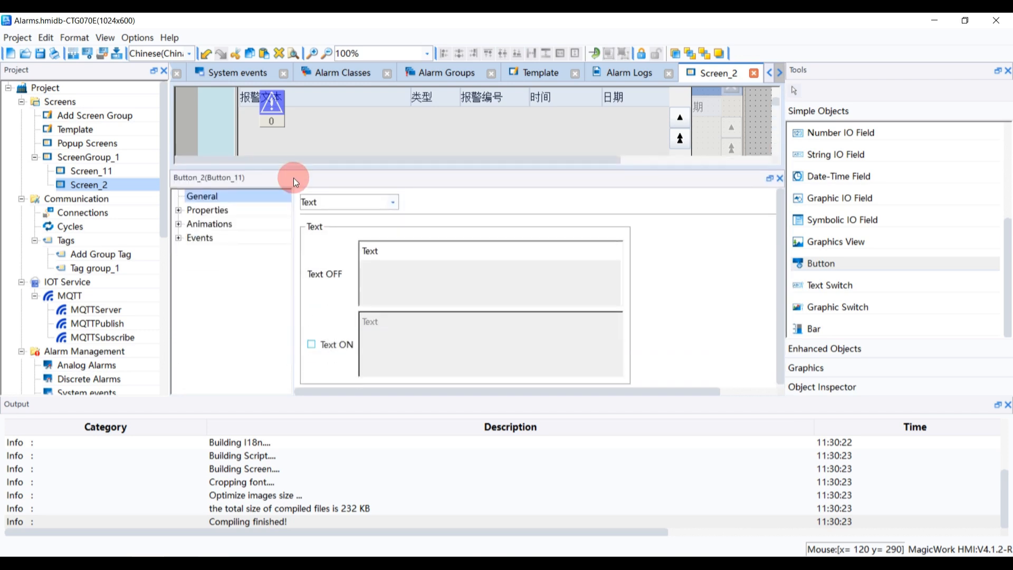
left_click(178, 237)
left_click(201, 251)
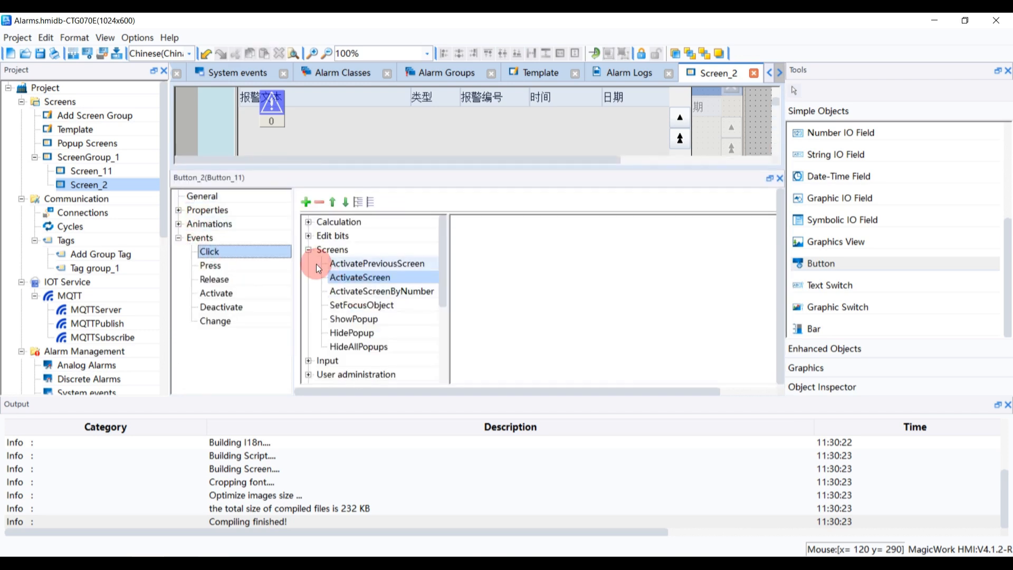
left_click(309, 250)
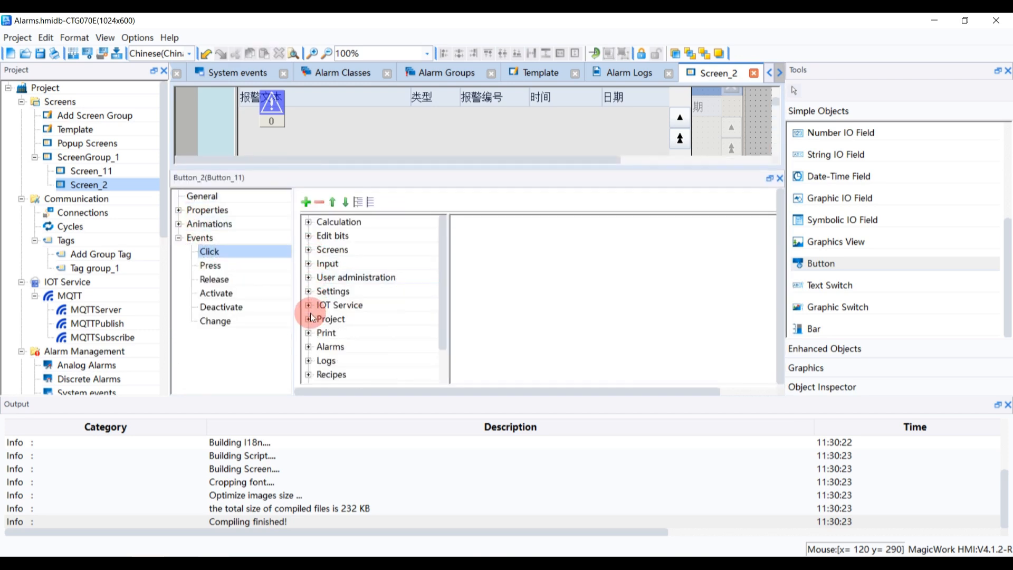
left_click(309, 361)
scroll(359, 336, "down", 2)
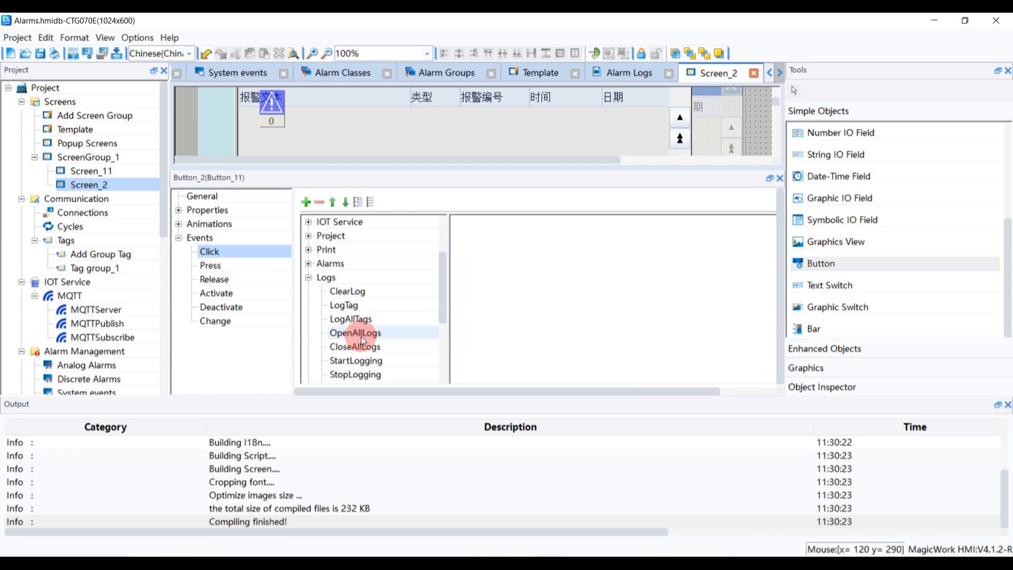
left_click(308, 263)
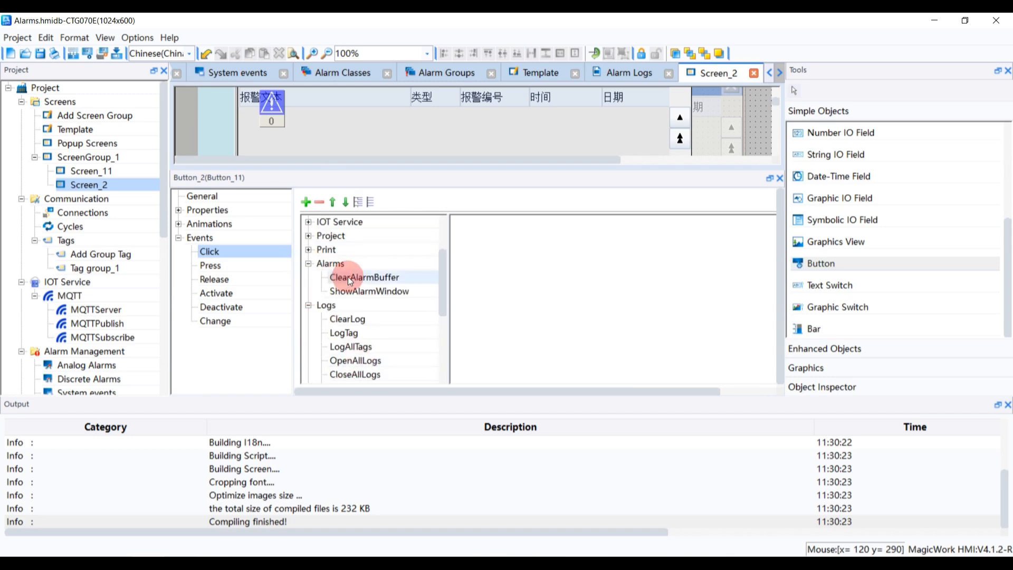
left_click(308, 263)
scroll(351, 312, "down", 2)
left_click(378, 277)
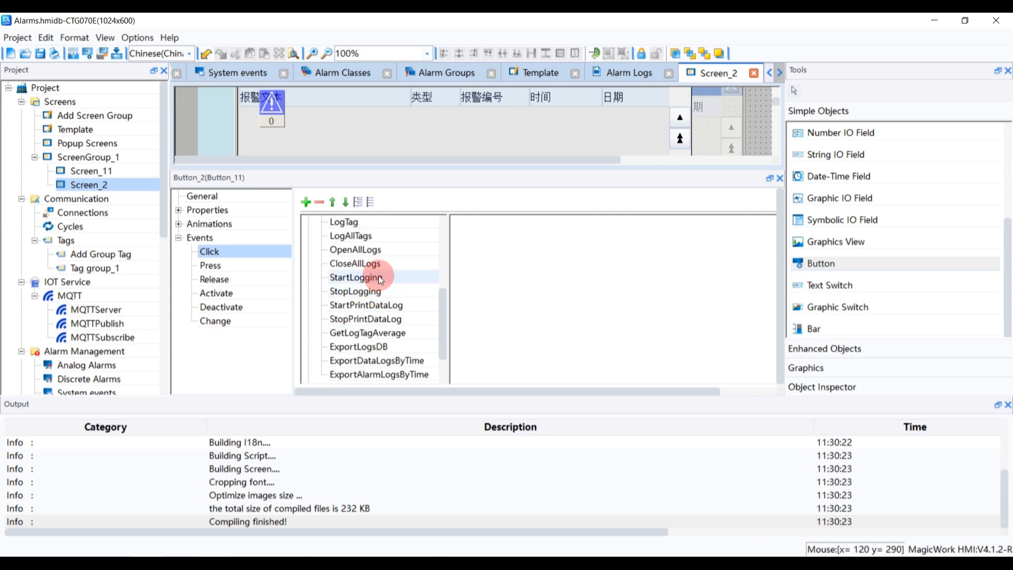
scroll(377, 277, "up", 1)
scroll(378, 276, "down", 3)
scroll(377, 276, "down", 3)
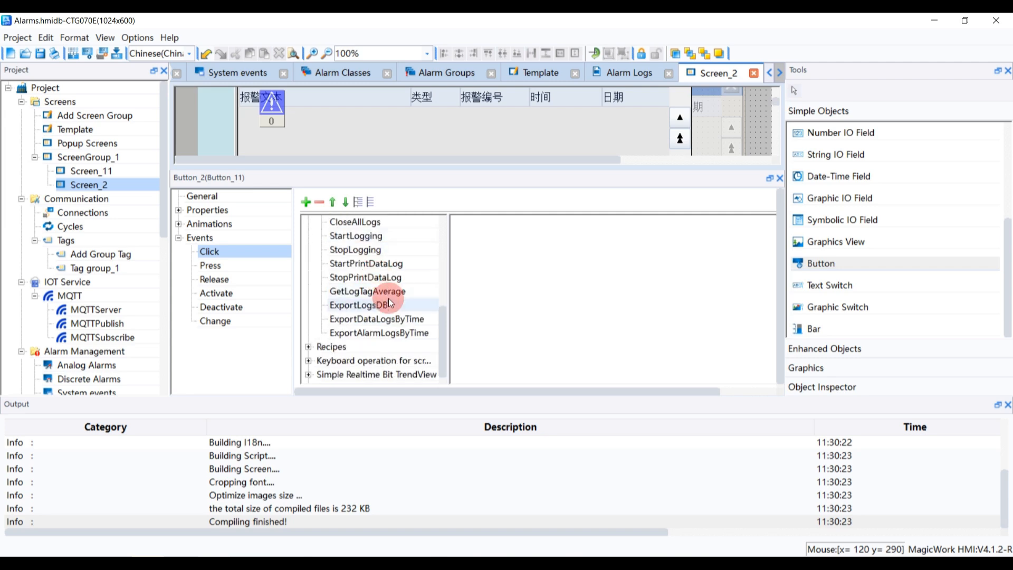
double_click(392, 335)
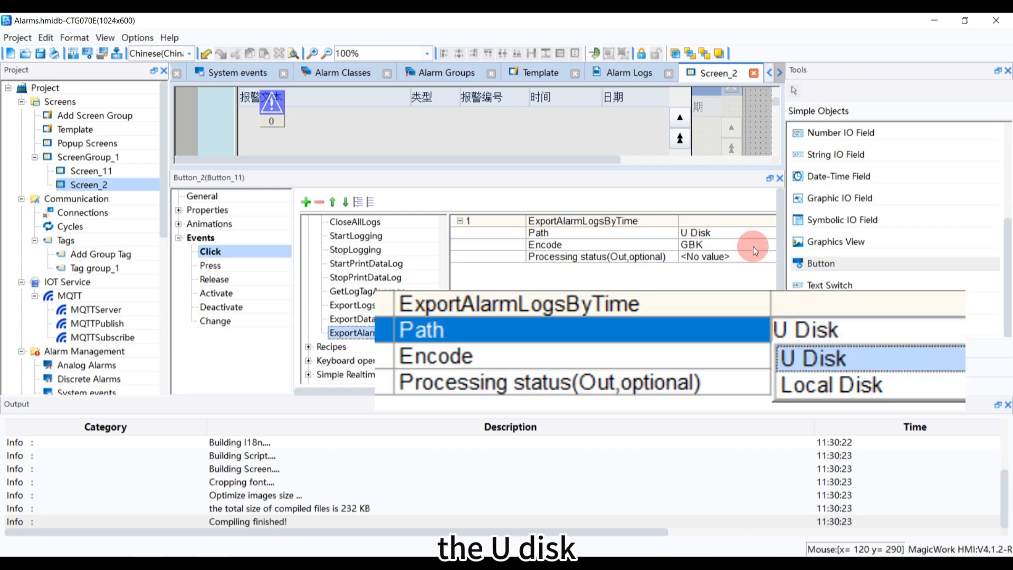
Set the ExportAlarmLogsByTime path to U Disk and its encoding to GBK
left_click_drag(786, 245, 914, 266)
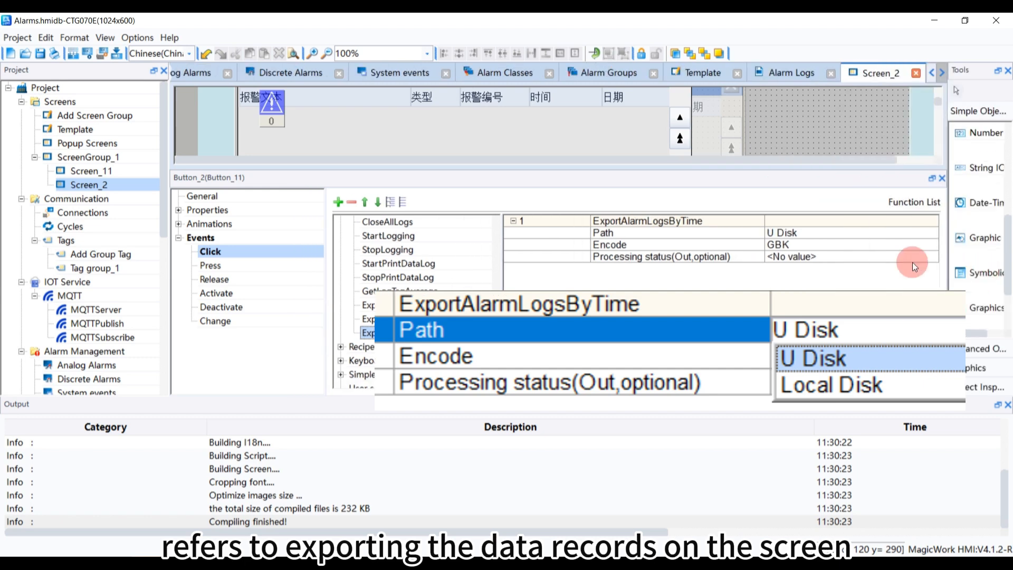
left_click(913, 234)
left_click(914, 234)
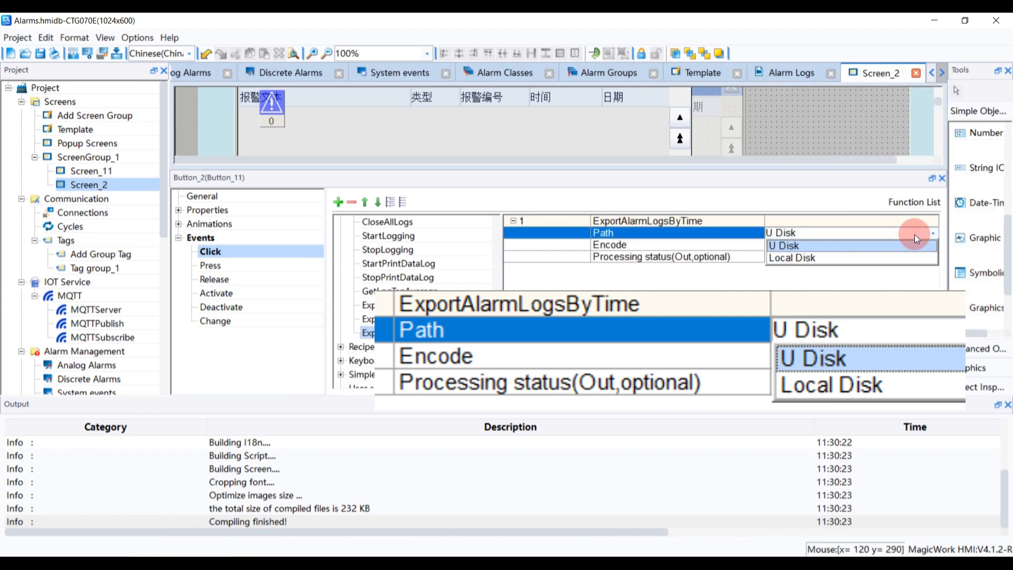
left_click(847, 231)
left_click(844, 245)
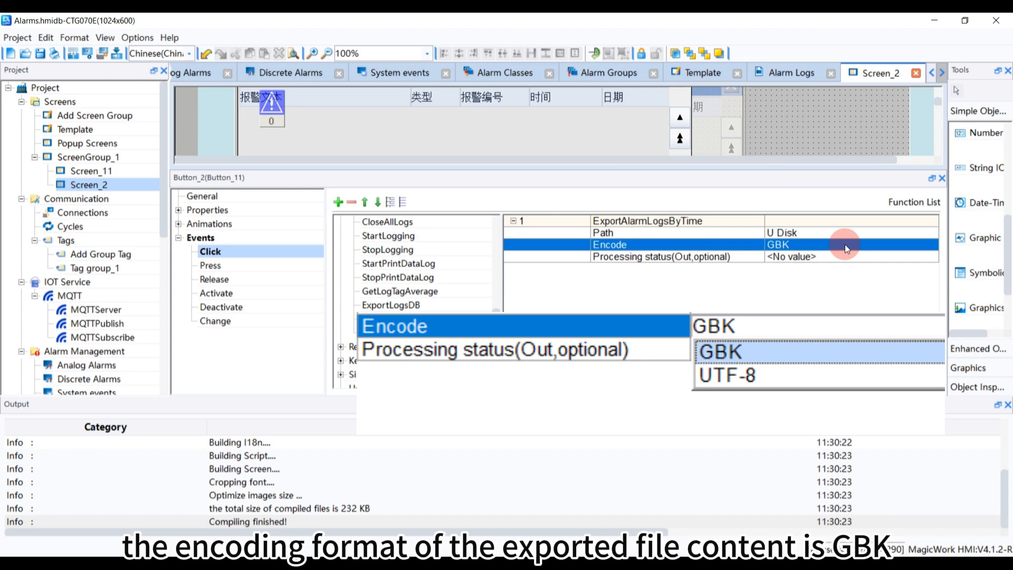
left_click(846, 258)
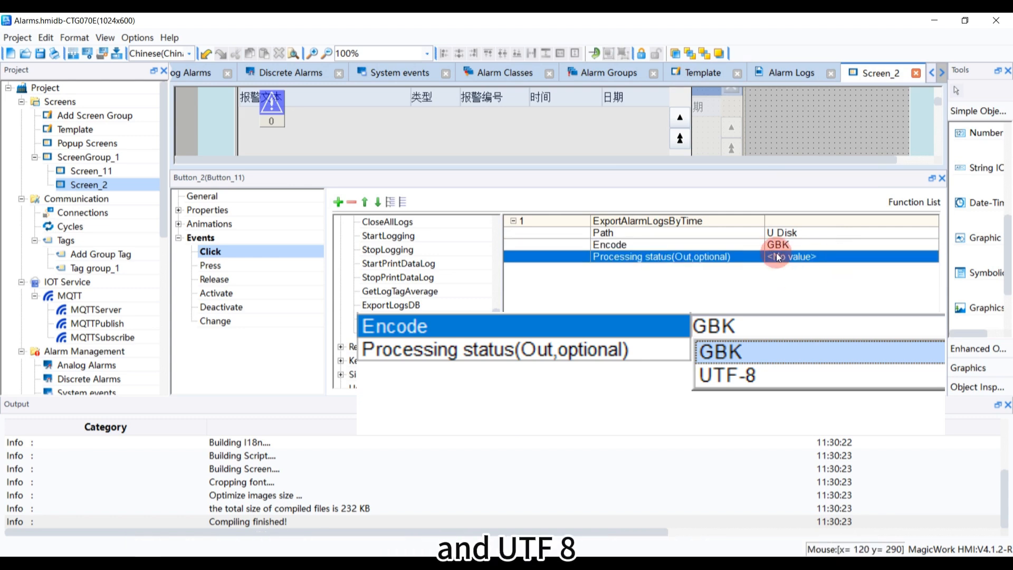
left_click(717, 287)
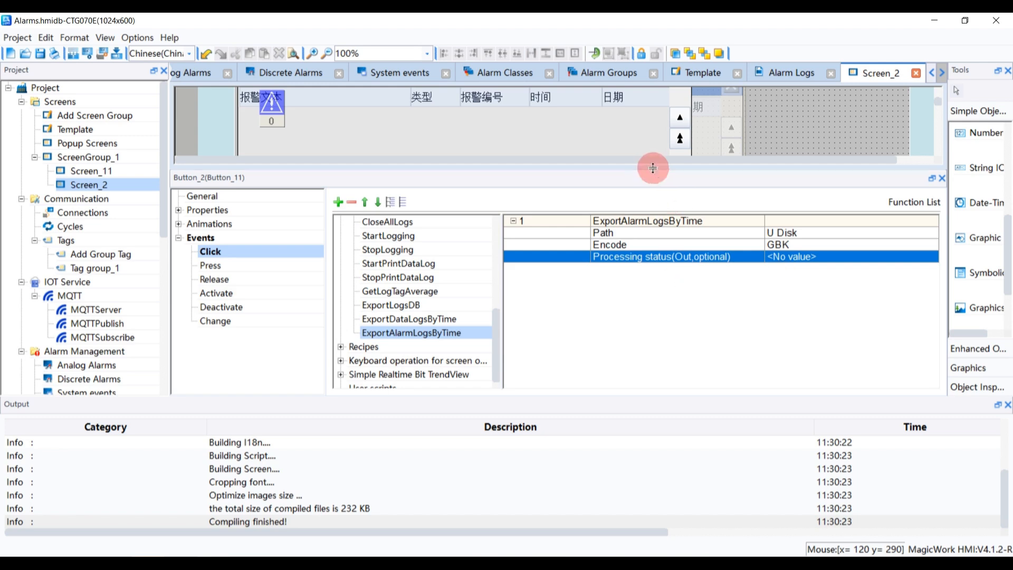
Add an ExportLogsDB function with LogType AlarmLog to the click event, then delete it again
left_click_drag(649, 169, 640, 188)
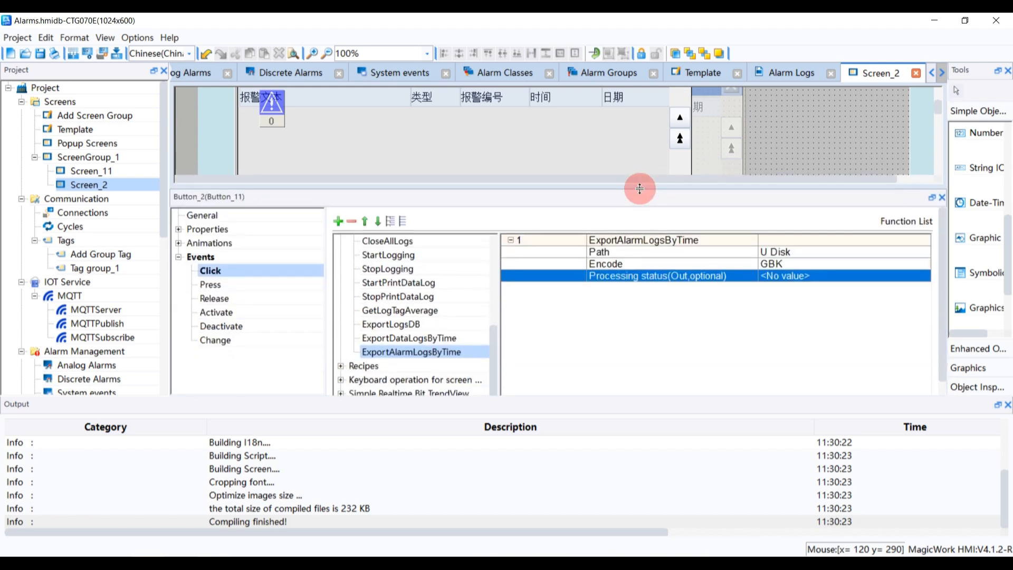
double_click(435, 325)
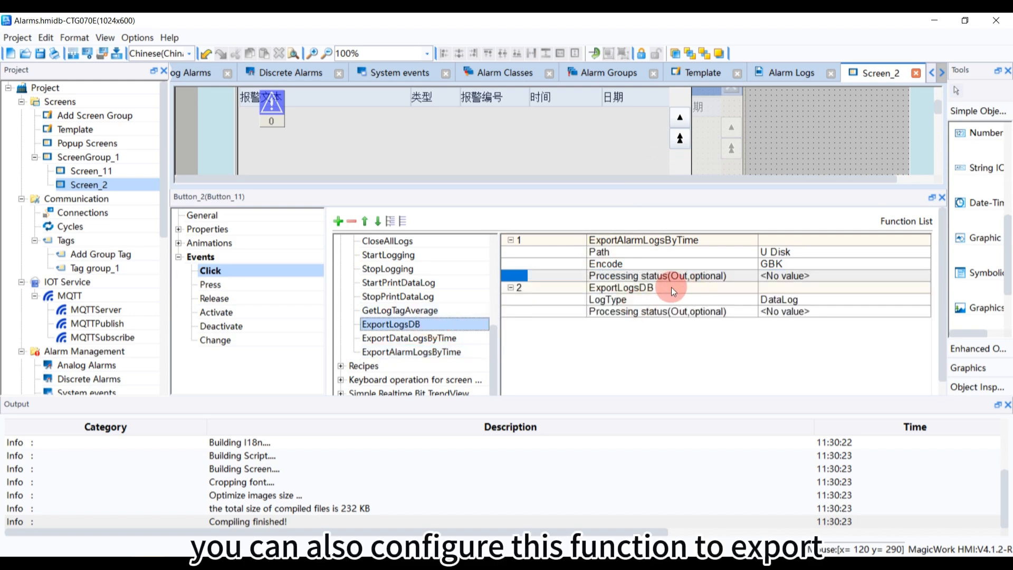
left_click(816, 298)
left_click(816, 298)
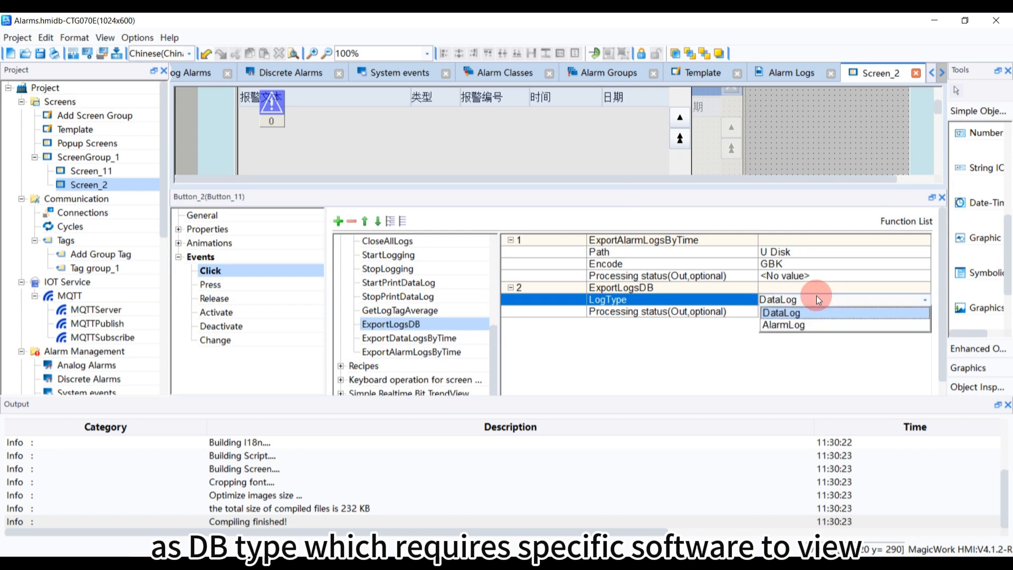
left_click(806, 323)
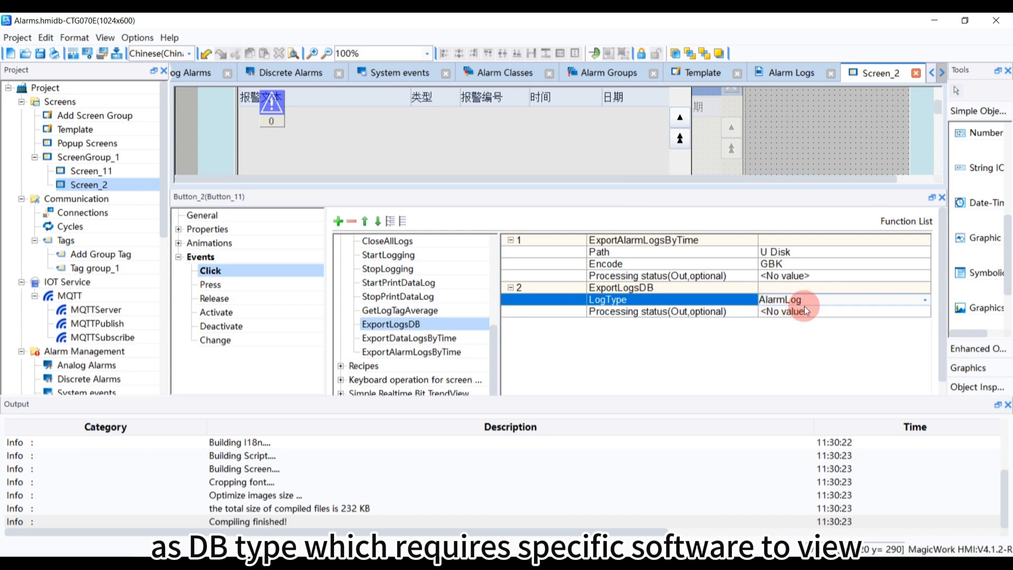
left_click(670, 288)
left_click(354, 224)
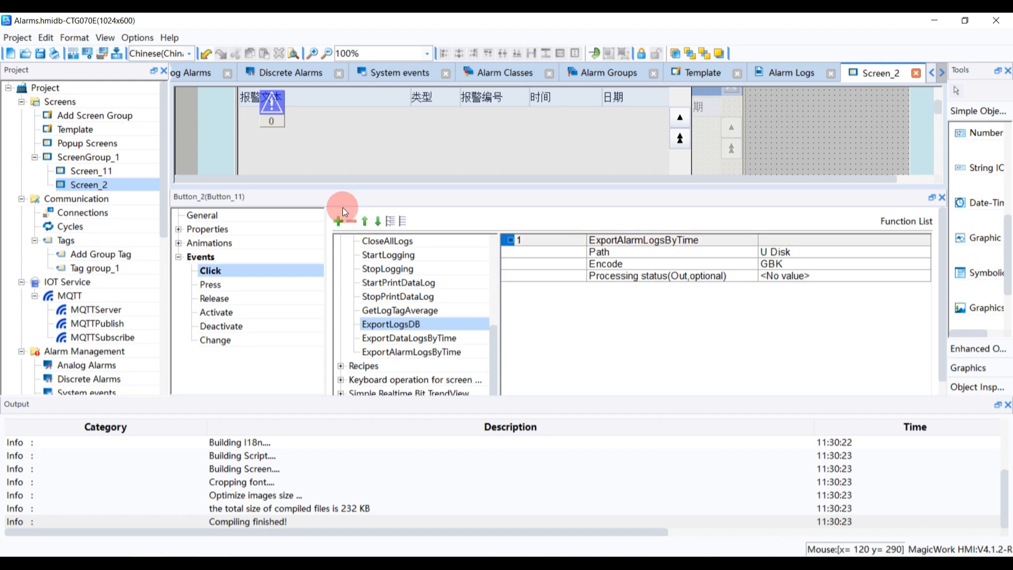
left_click(832, 277)
left_click(843, 276)
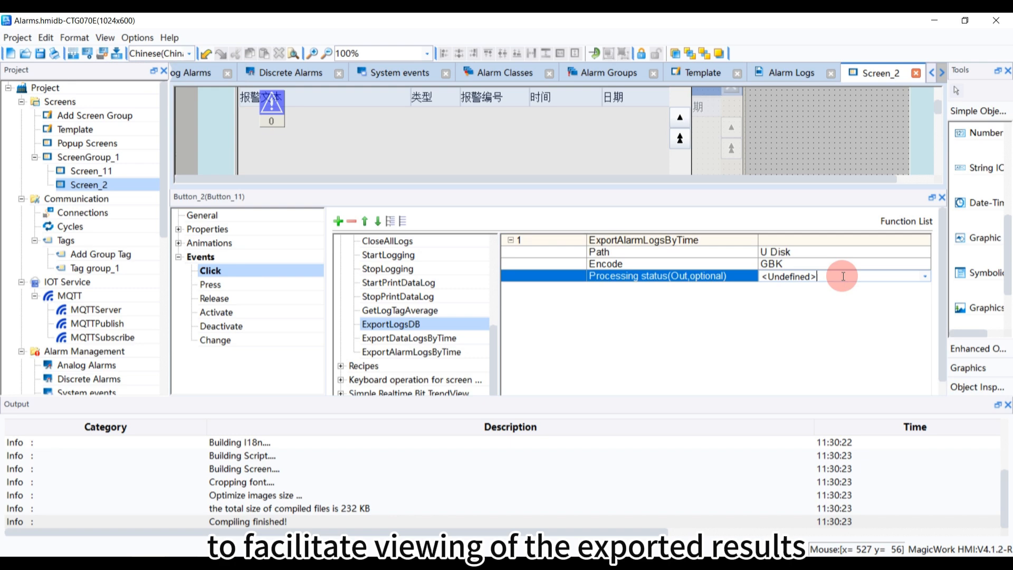
left_click(920, 277)
left_click(628, 341)
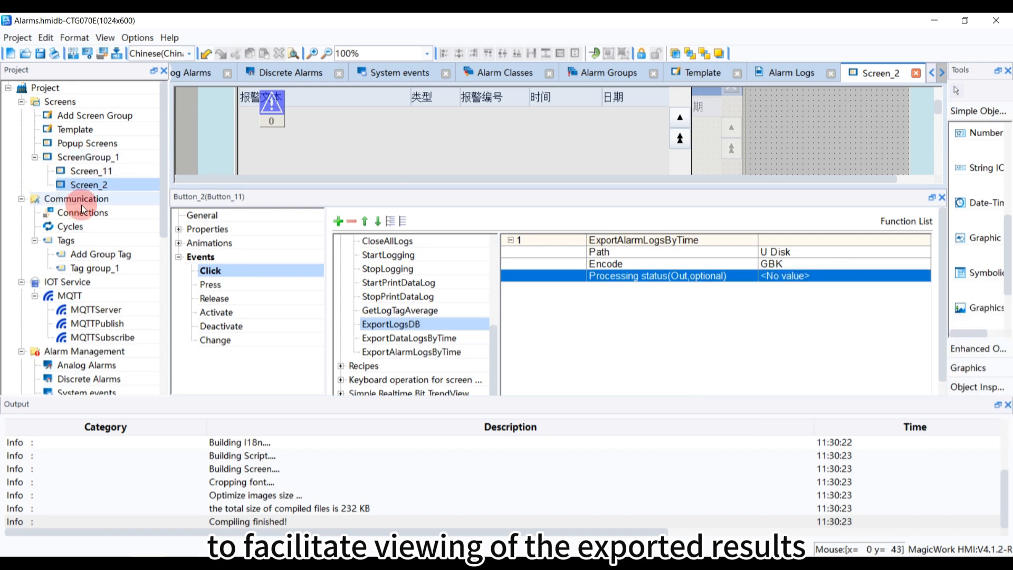
Review the tags defined in Tag group_1 and return to Screen_2's button events
left_click(100, 266)
double_click(99, 267)
left_click(230, 153)
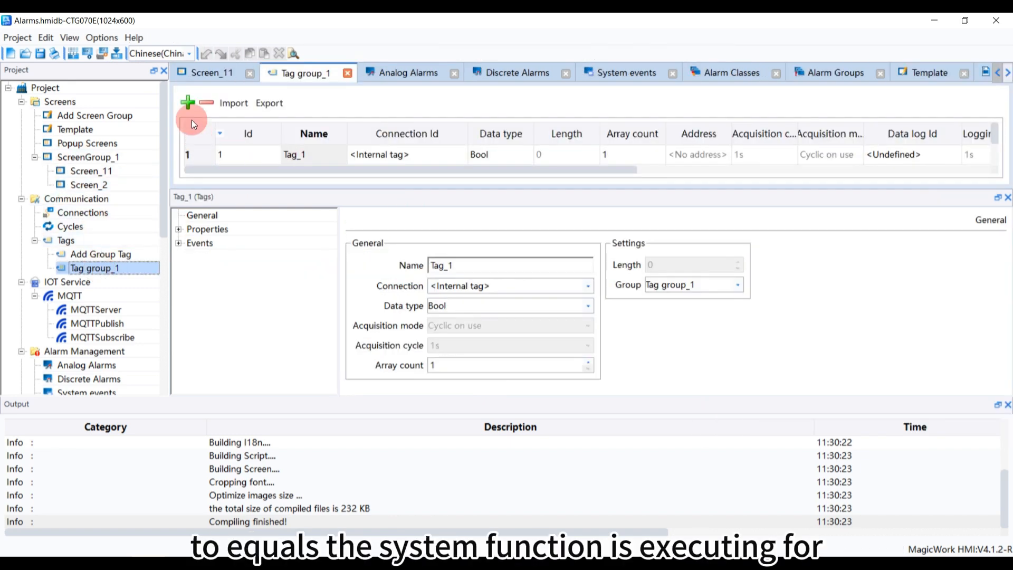
left_click(485, 309)
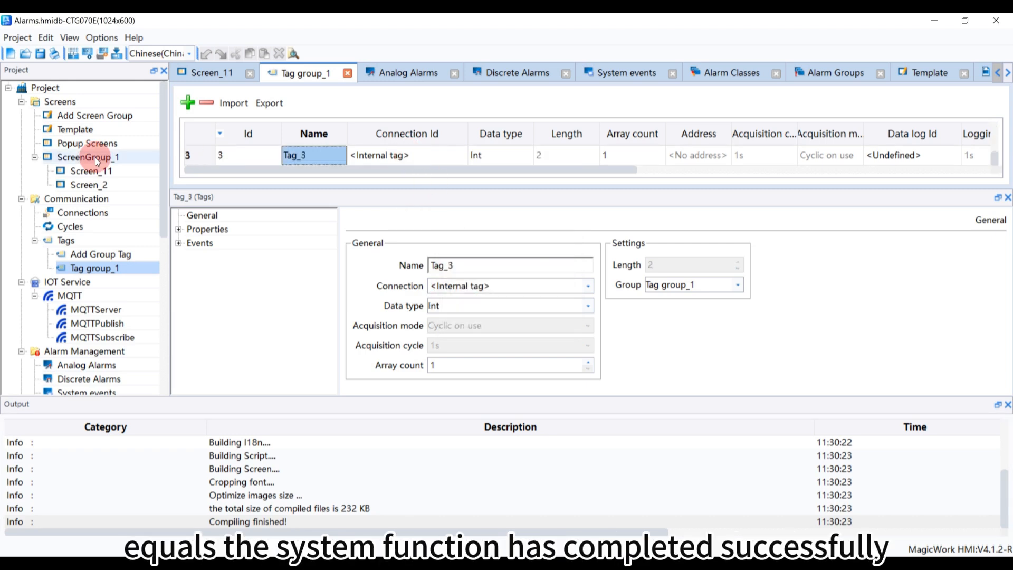
double_click(101, 184)
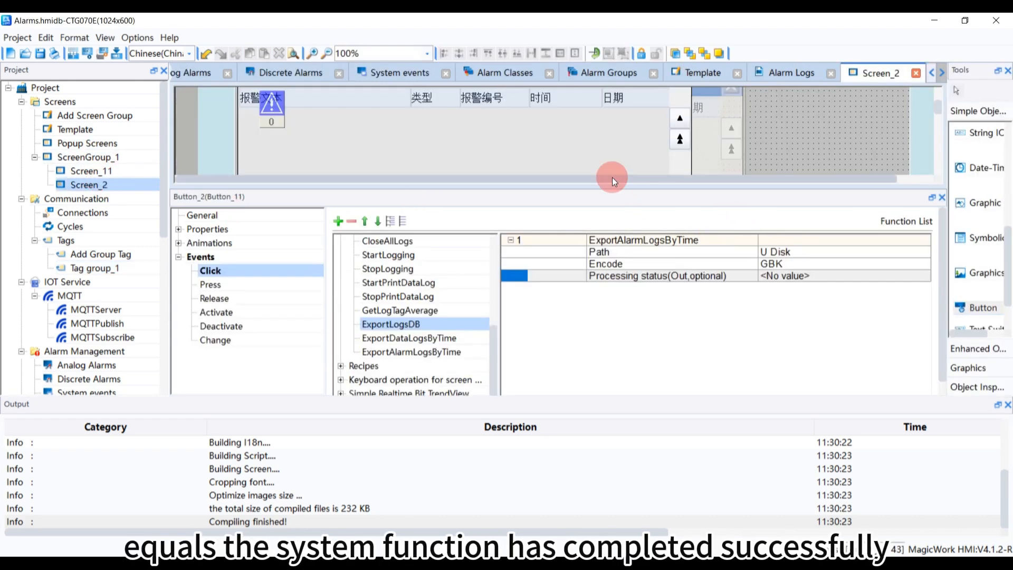
Assign Tag_3 as the processing status output of the ExportAlarmLogsByTime function
left_click(917, 274)
left_click(923, 276)
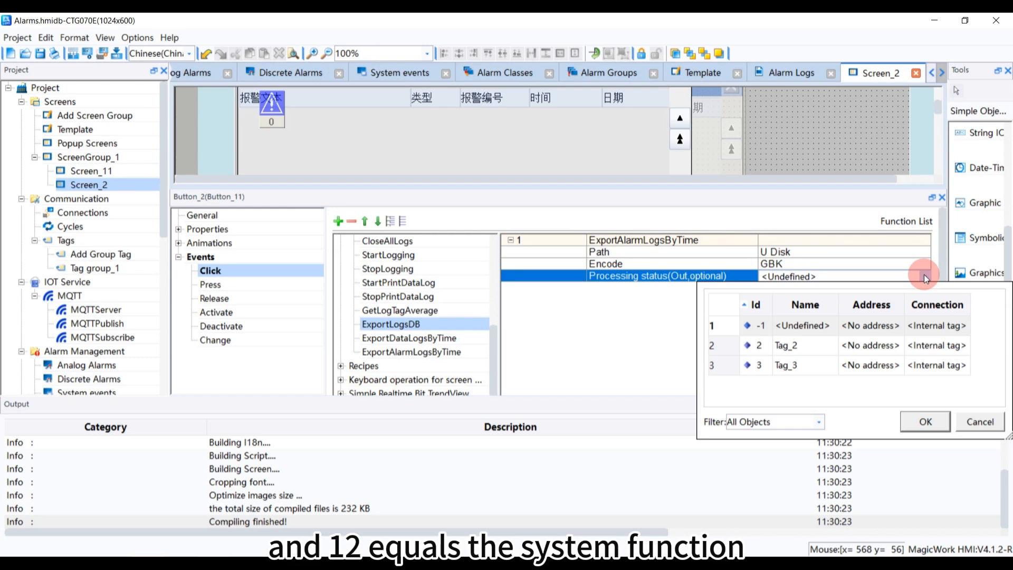
double_click(842, 370)
Add a Number IO field to the right of the alarm view on Screen_2
left_click_drag(665, 188, 686, 429)
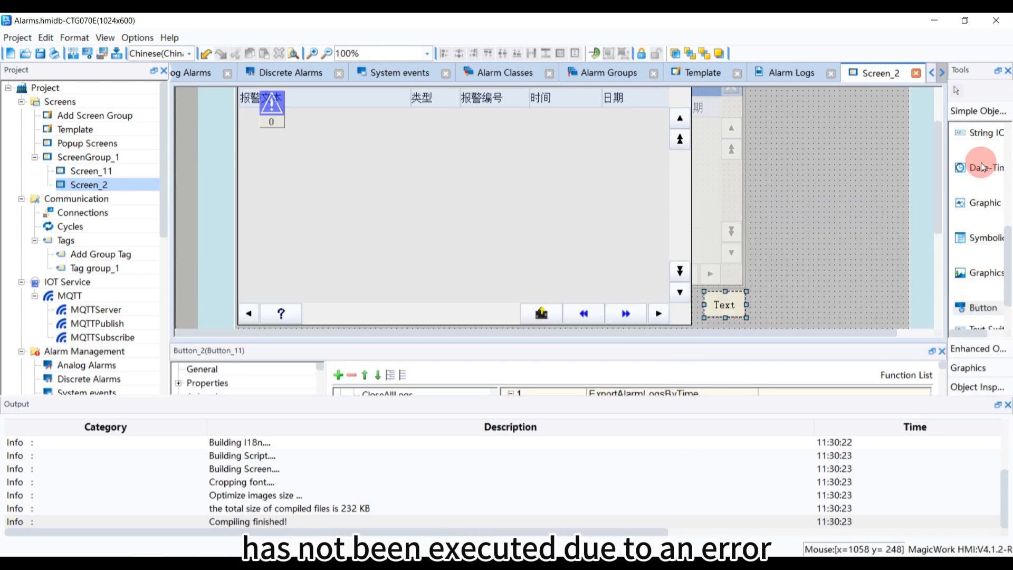
scroll(976, 169, "up", 3)
left_click(981, 244)
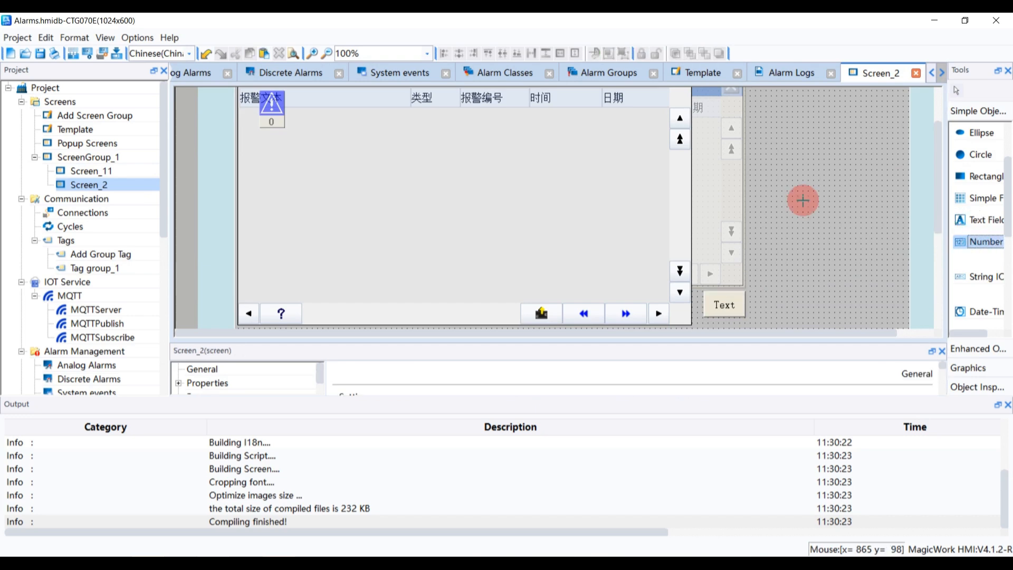
left_click_drag(771, 202, 851, 244)
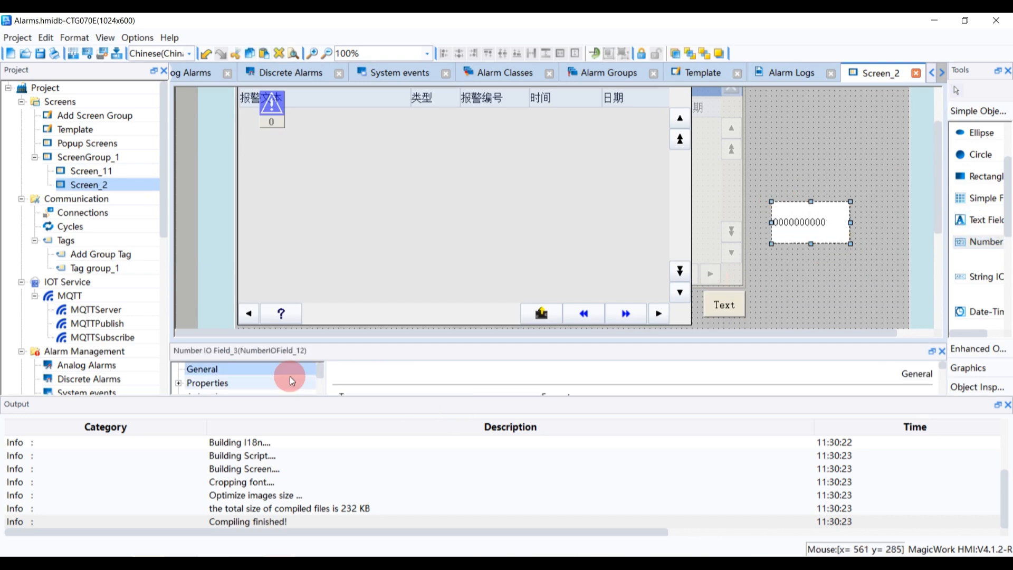
Link the new Number IO field to Tag_3
left_click_drag(472, 341, 453, 226)
left_click(516, 390)
double_click(491, 320)
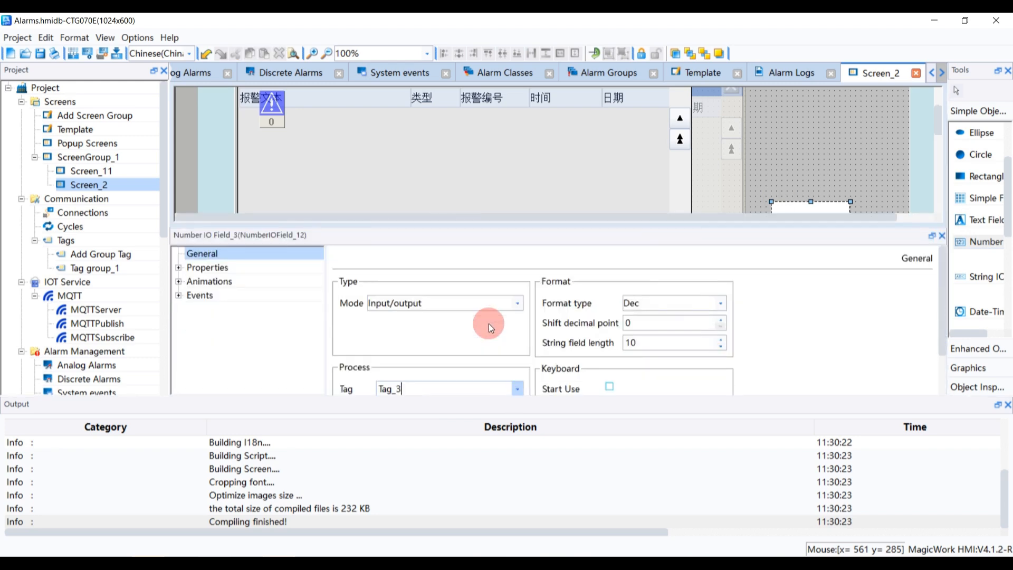
Download the project to the HMI888 touch panel
left_click(116, 53)
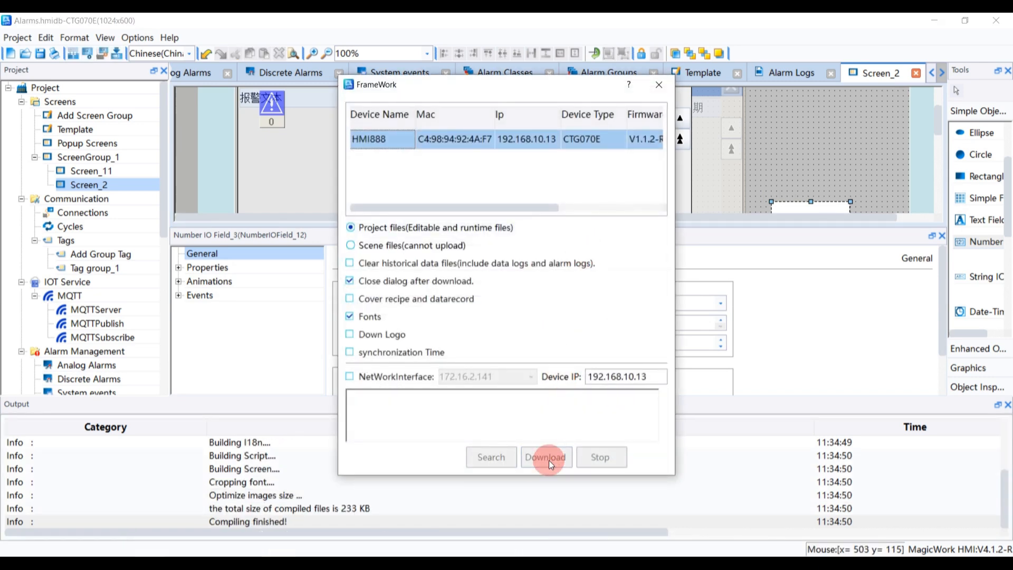
left_click(546, 457)
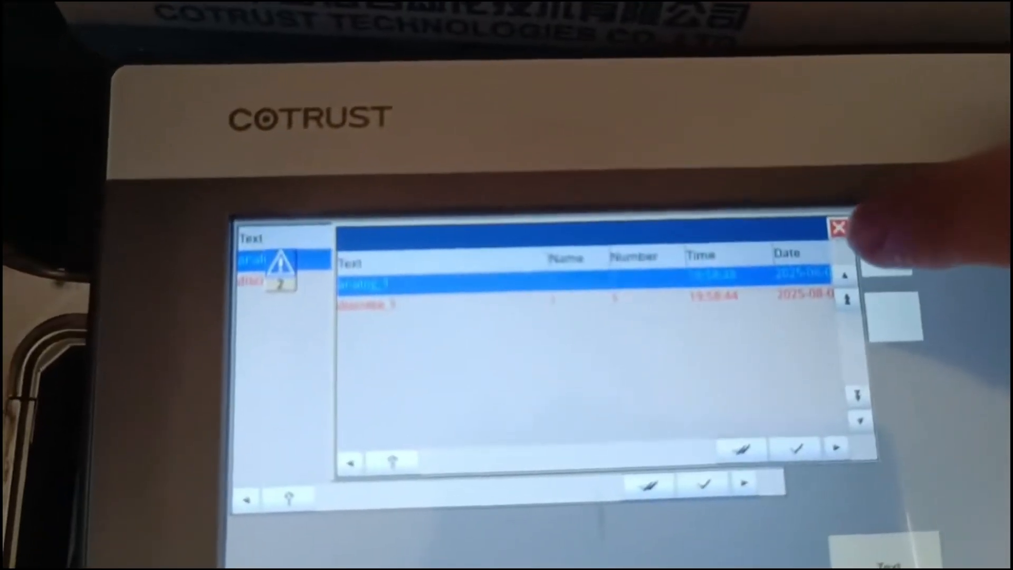
On the running panel, close the alarm pop-up, switch screens and trigger the alarm log export button
left_click(839, 228)
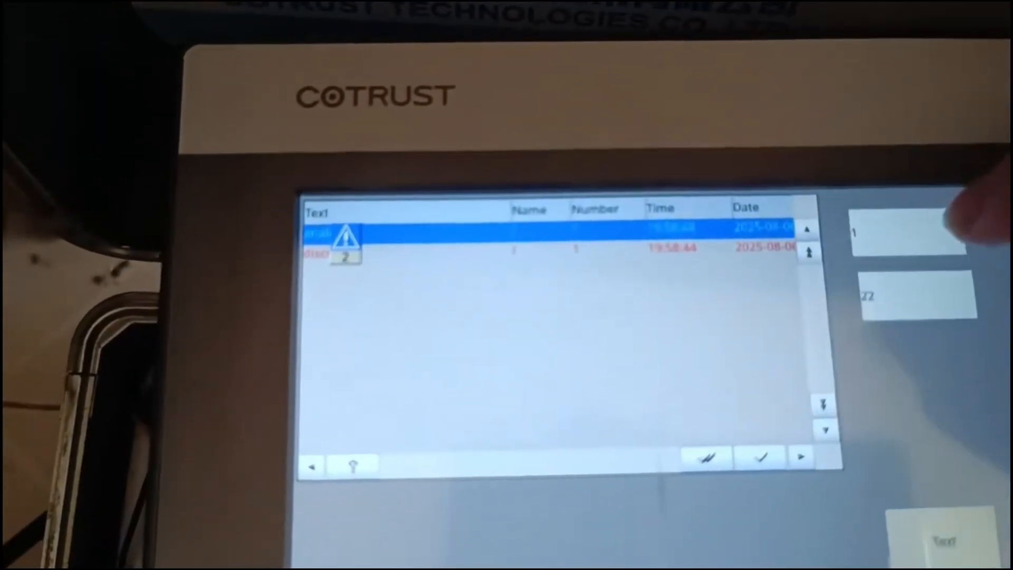
left_click(949, 230)
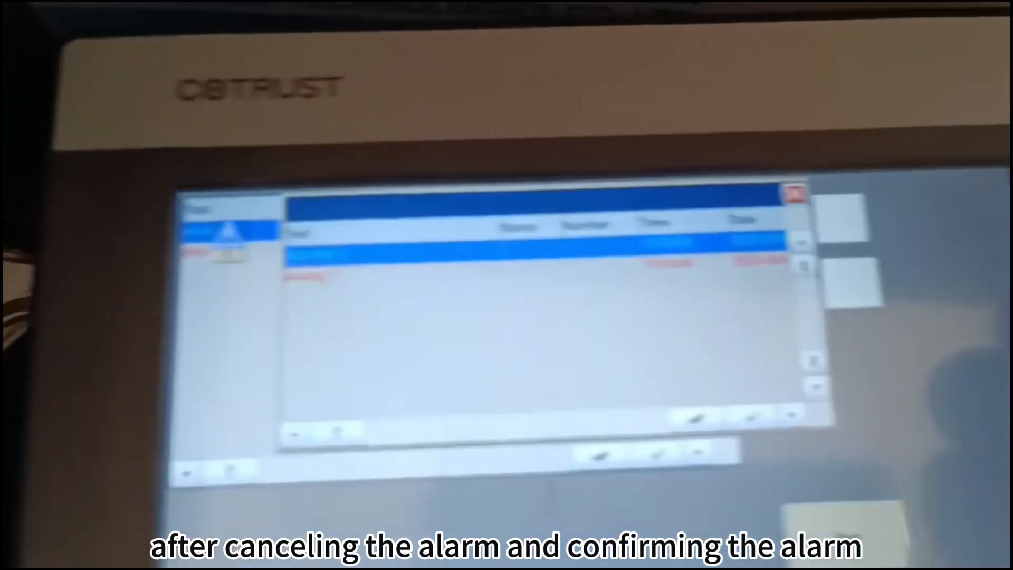
left_click(851, 282)
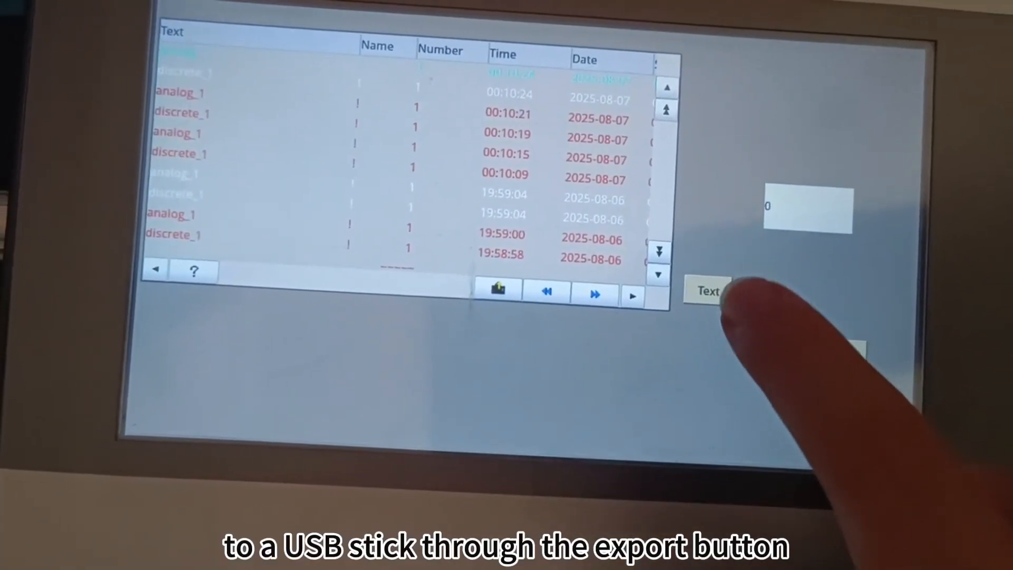
left_click(707, 281)
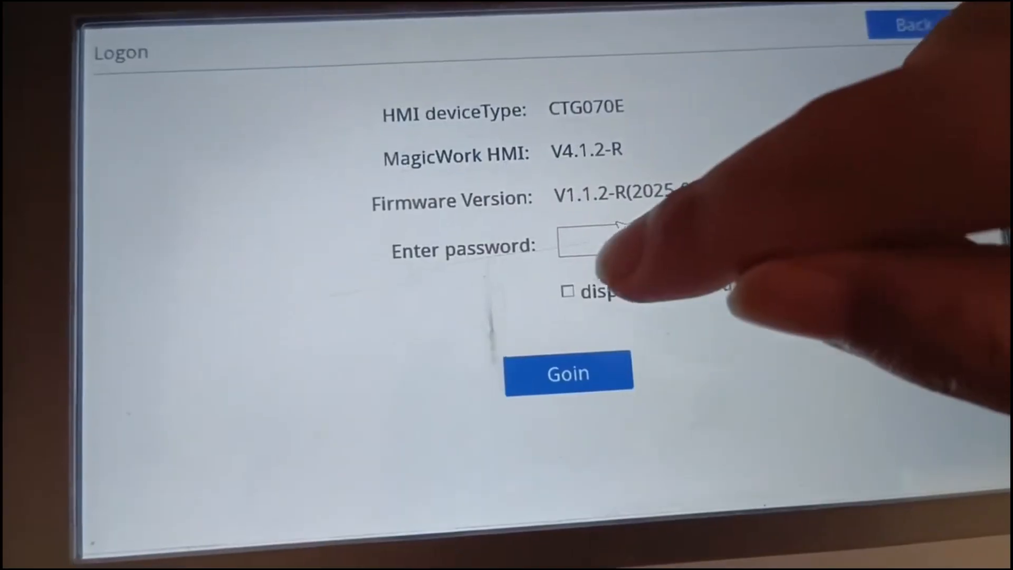
Log on to the panel's system settings with the device password
left_click(612, 241)
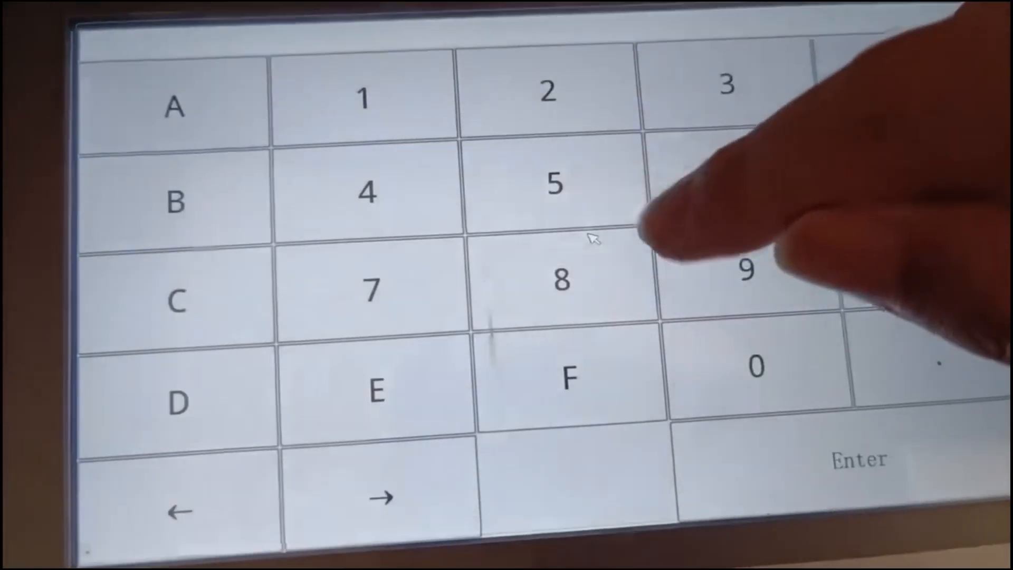
type("123456")
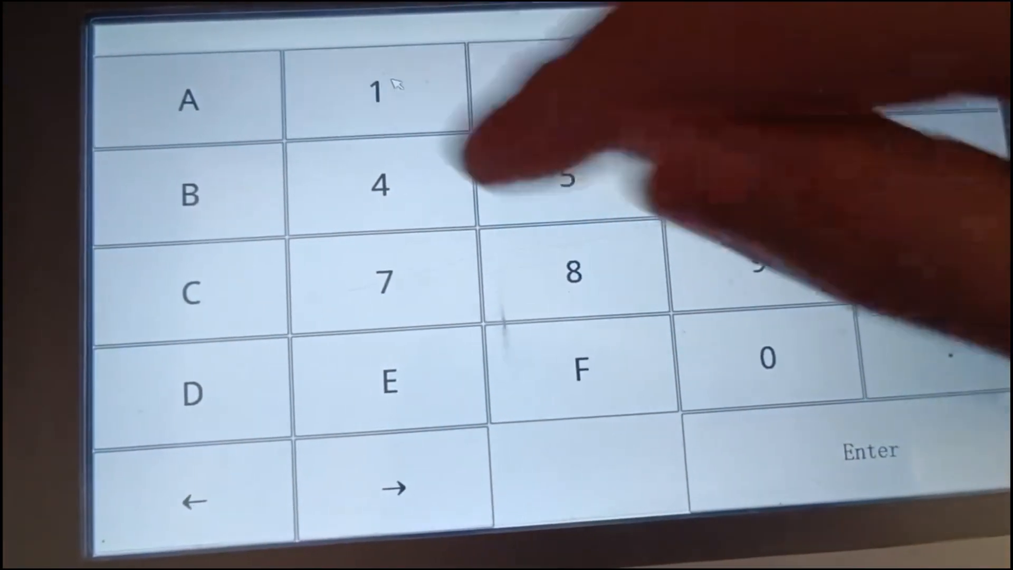
left_click(897, 465)
left_click(580, 351)
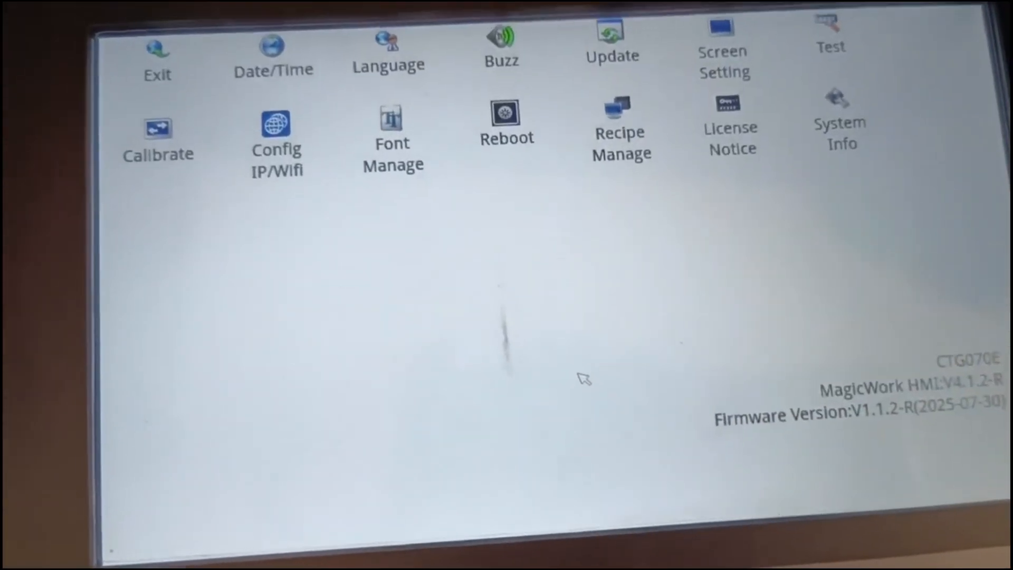
Open Update, choose export log file, enter the password and confirm the export to USB
left_click(633, 61)
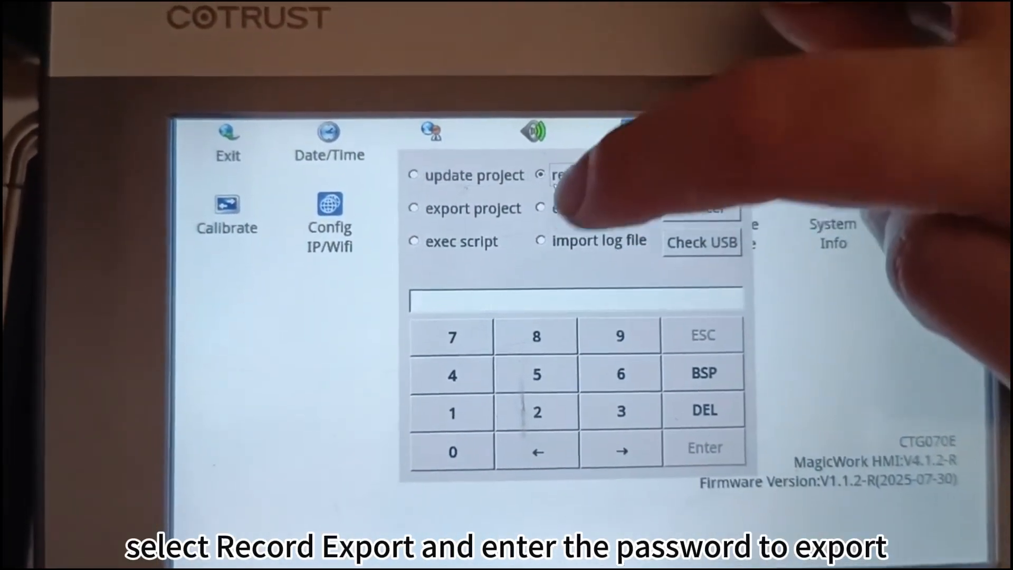
left_click(559, 207)
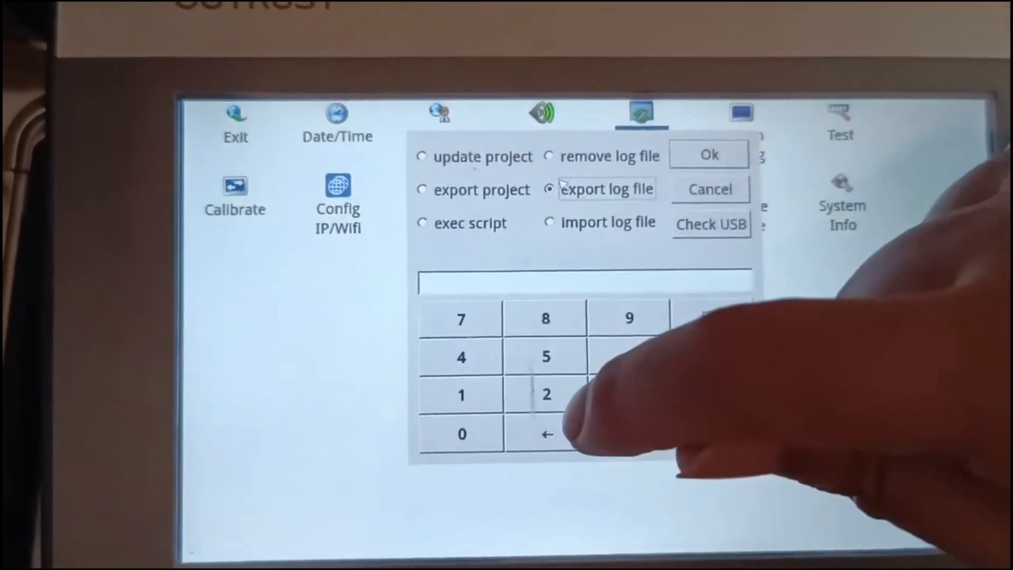
left_click(554, 390)
left_click(634, 358)
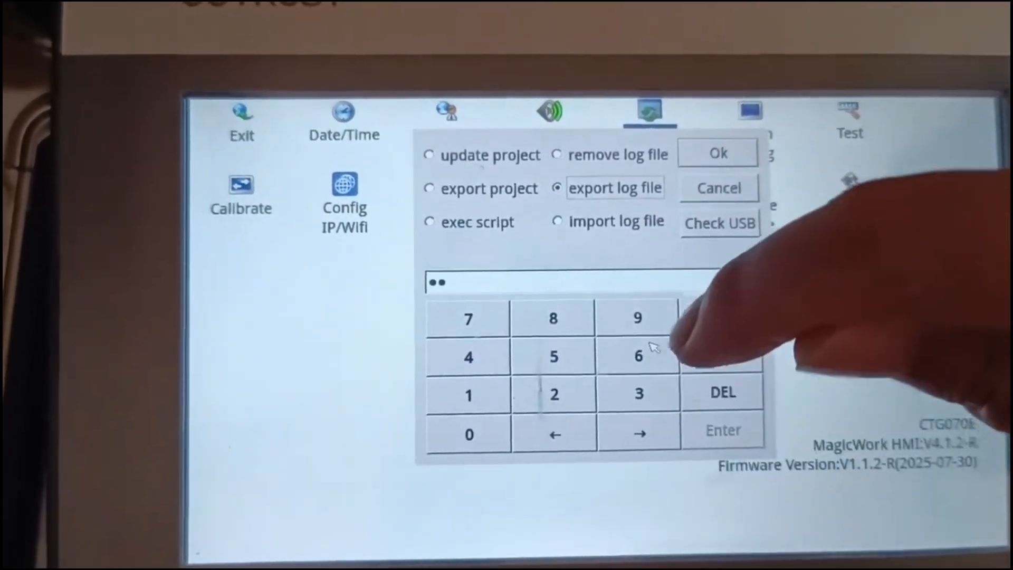
left_click(484, 304)
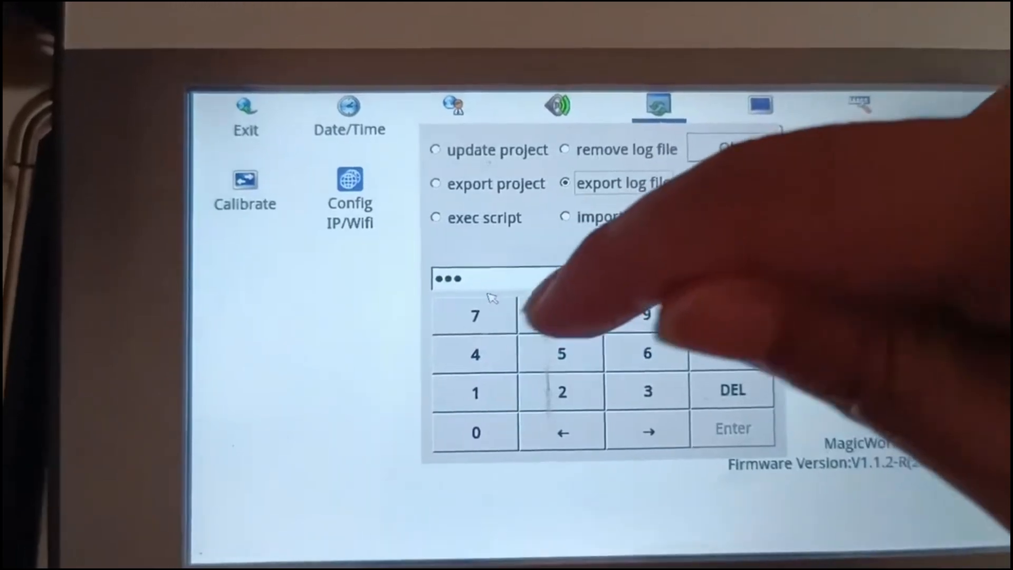
left_click(491, 298)
left_click(491, 421)
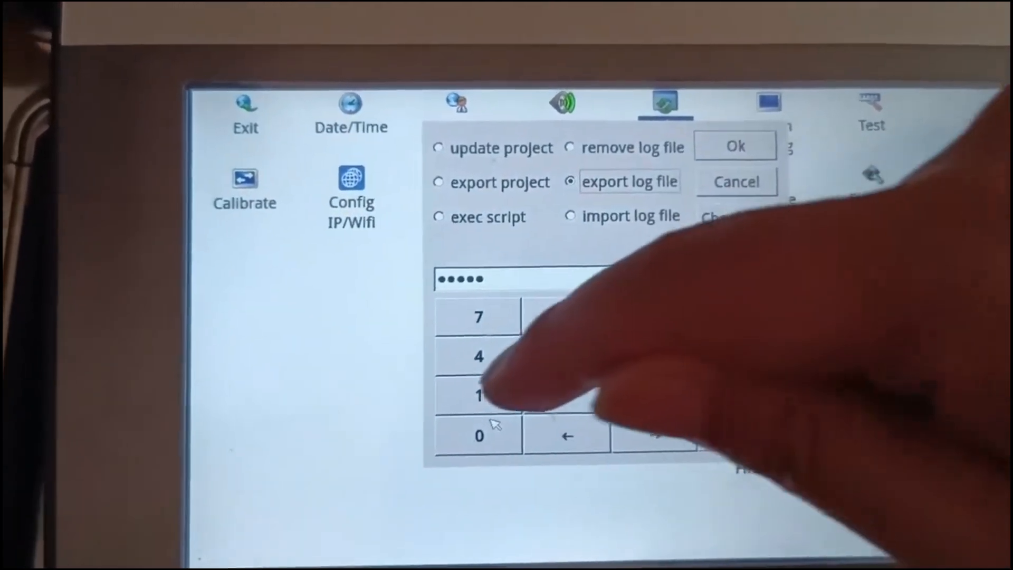
left_click(560, 393)
left_click(583, 313)
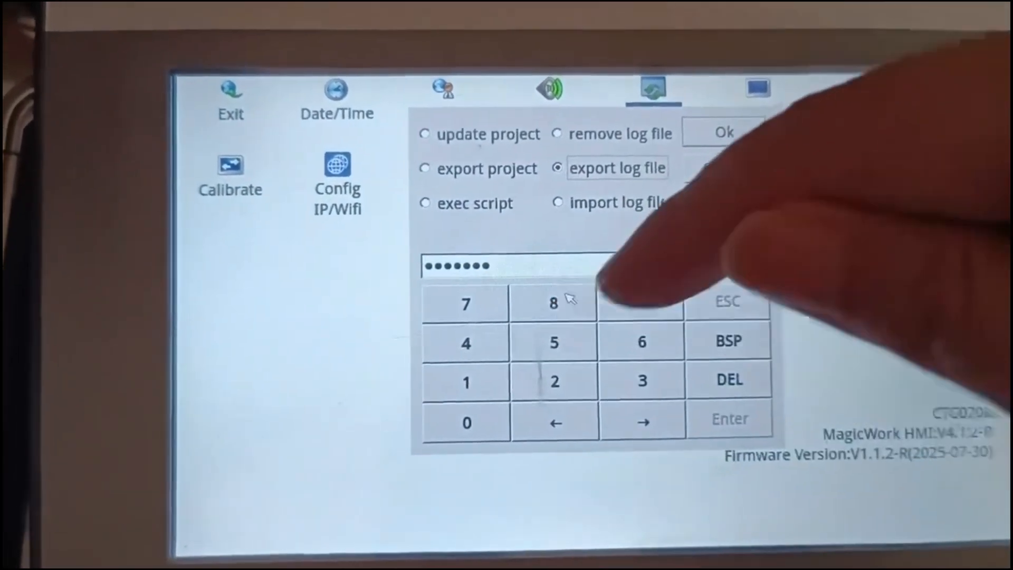
left_click(640, 302)
left_click(640, 302)
left_click(744, 136)
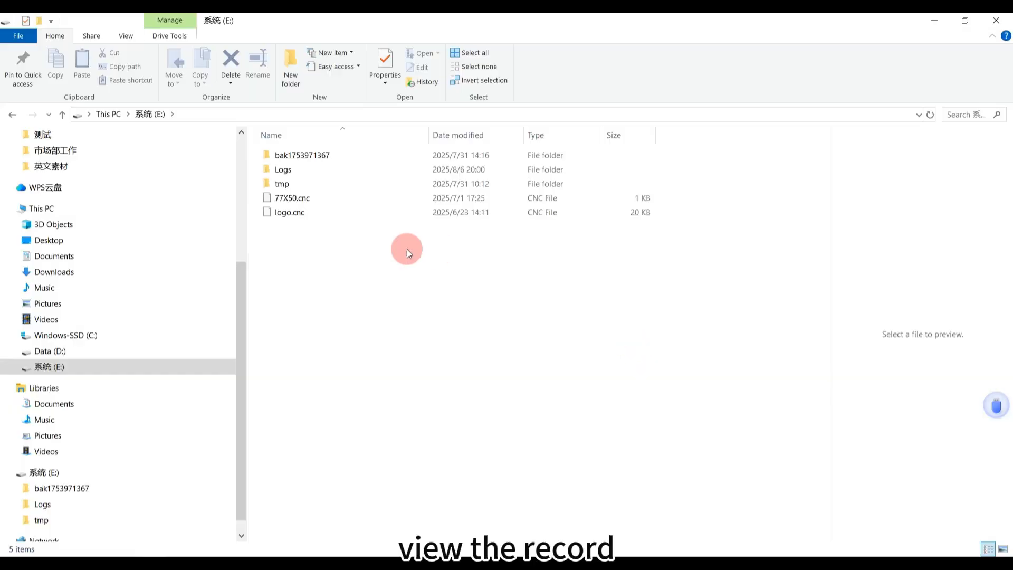
Open the exported alarmlog_1 file from the USB stick's Logs\250806_200033 folder
left_click(324, 169)
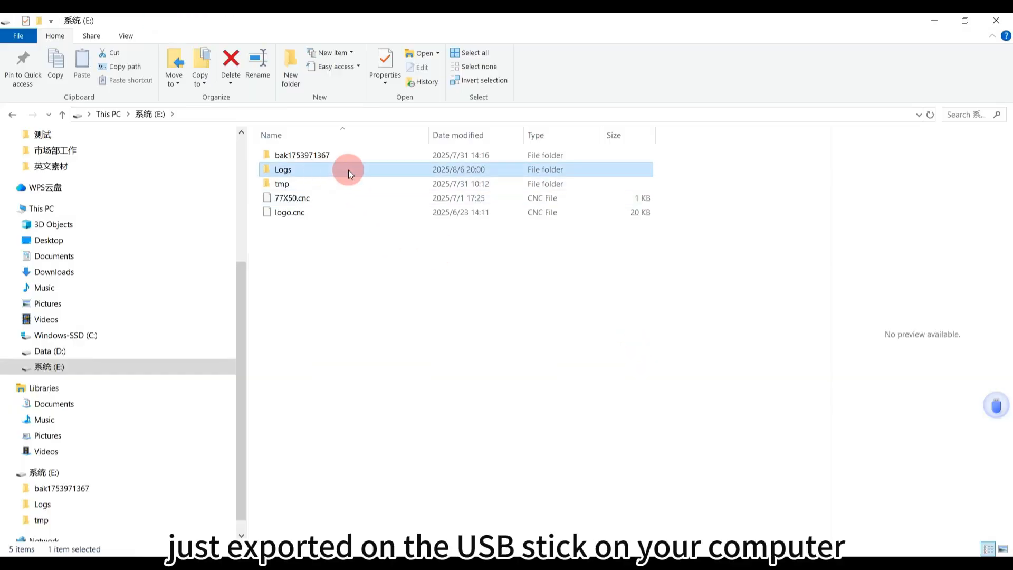
double_click(348, 170)
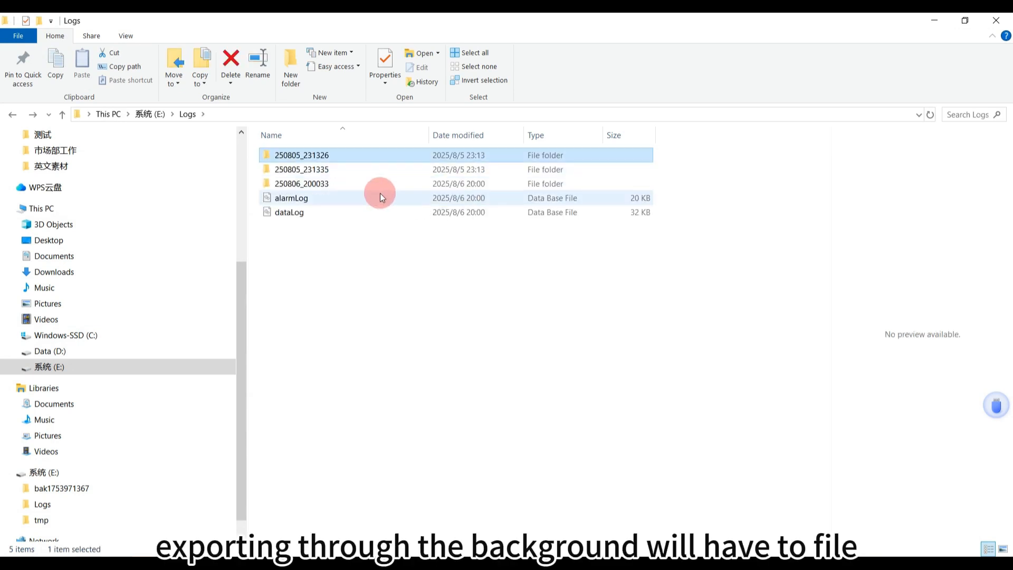
double_click(375, 183)
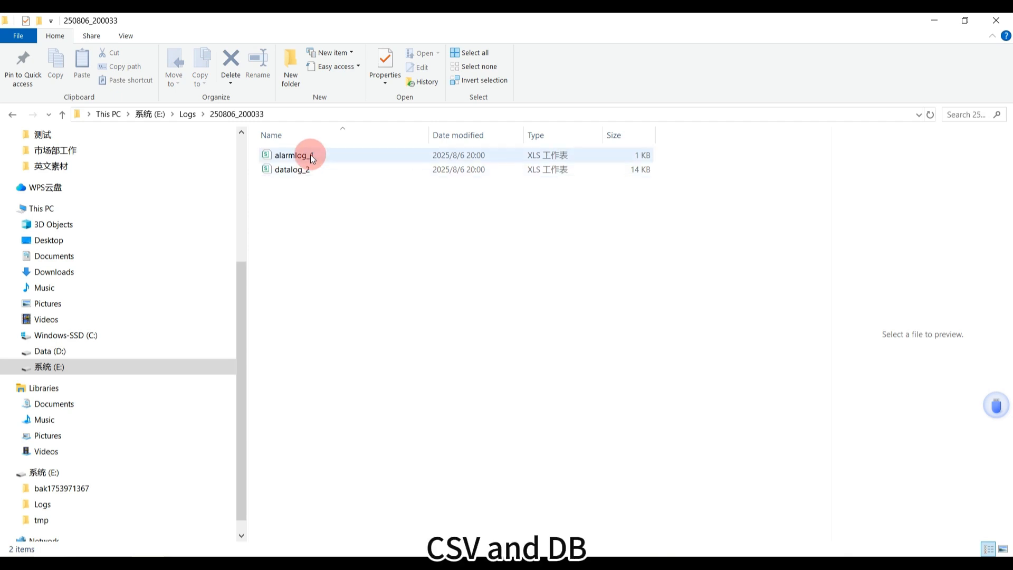
left_click(17, 113)
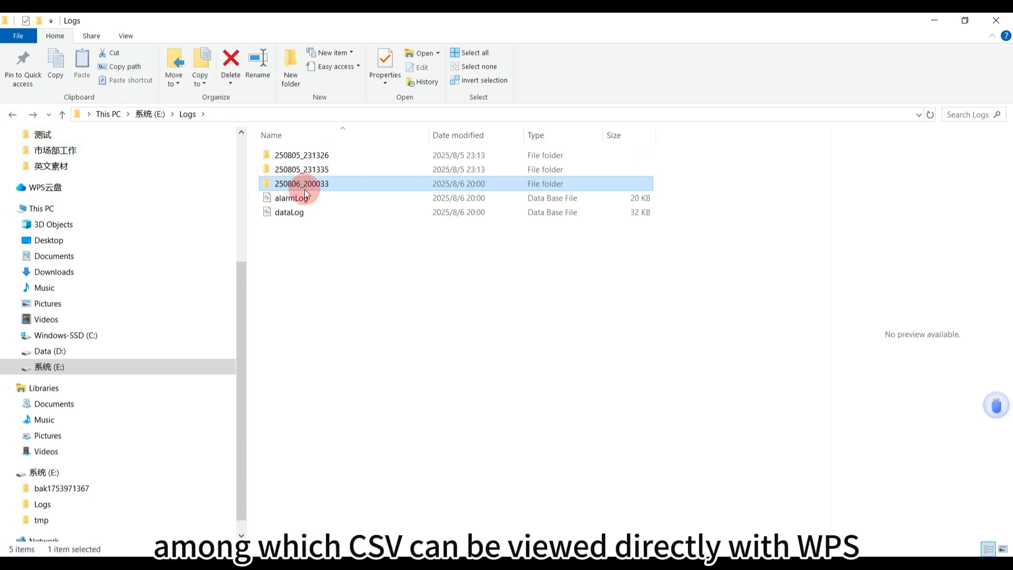
left_click(310, 197)
double_click(321, 185)
double_click(309, 156)
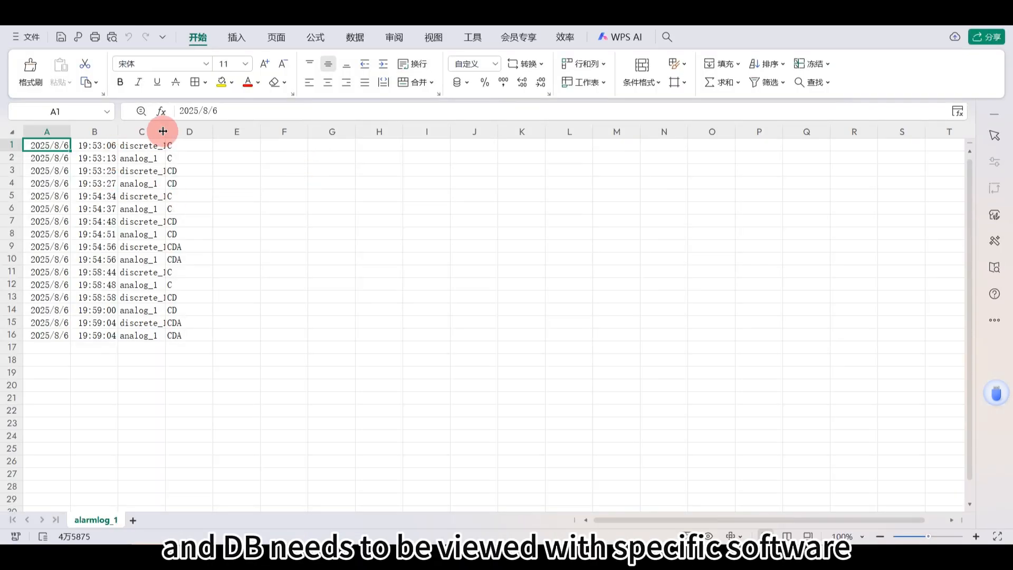
Widen the time and alarm text columns in the alarm log sheet
left_click_drag(167, 129, 376, 132)
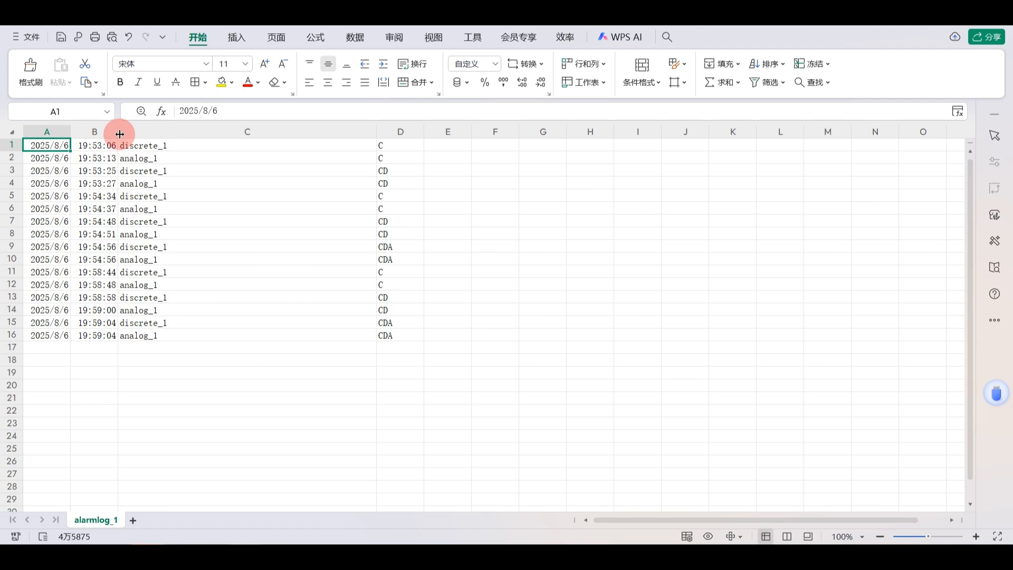
left_click_drag(118, 132, 353, 333)
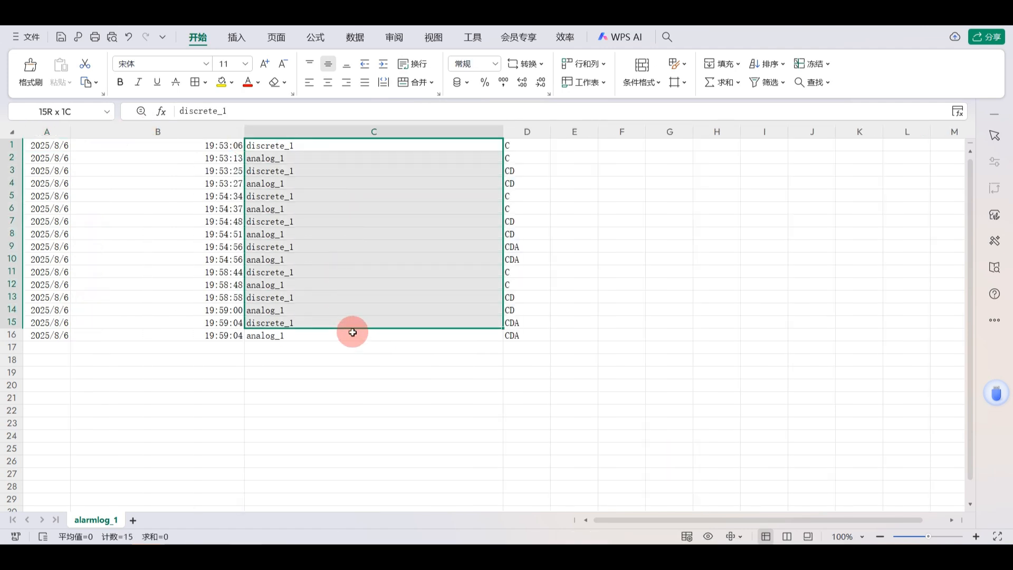
left_click(323, 275)
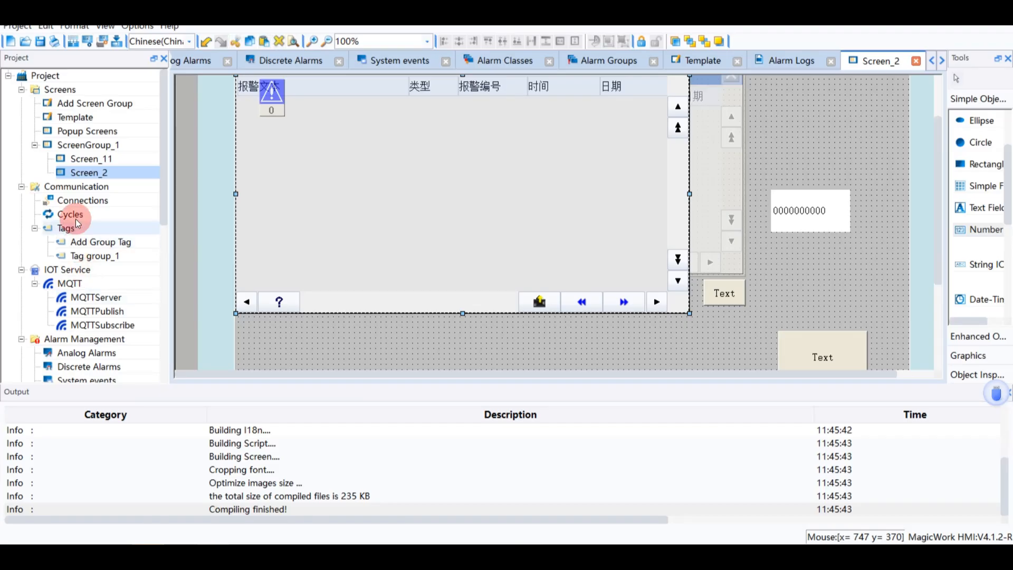
scroll(105, 264, "down", 4)
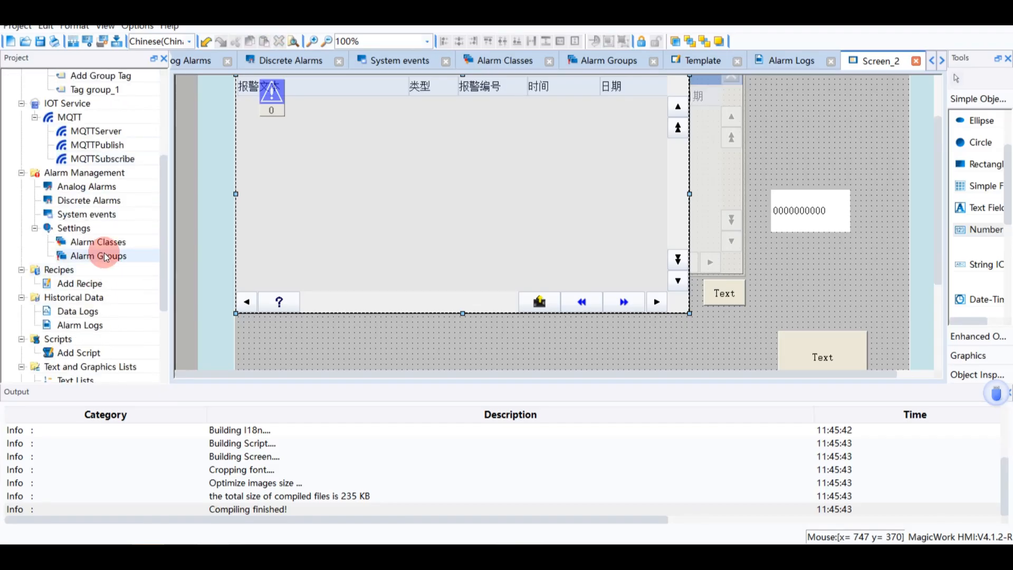
Review the analog and discrete alarm definitions in the project's alarm editors
double_click(87, 190)
double_click(240, 153)
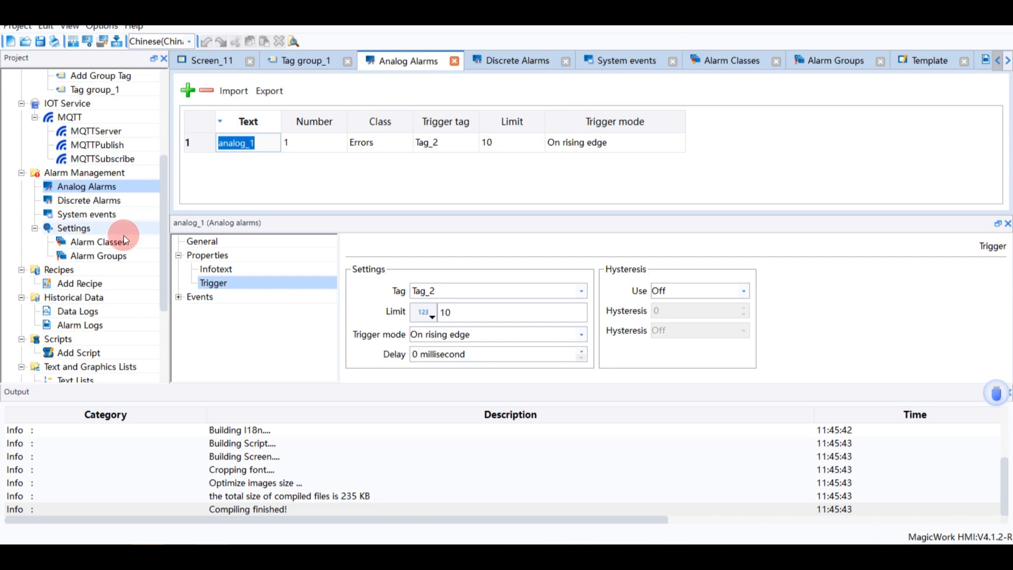
double_click(100, 203)
left_click(260, 145)
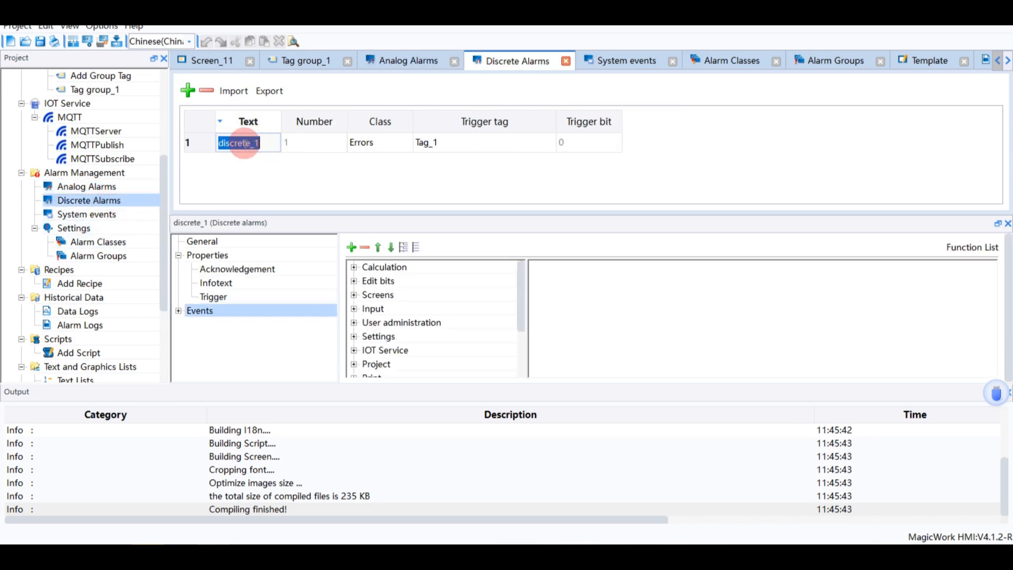
Switch to the alarmlog_1 spreadsheet and compare its alarm texts with the defined alarms
left_click(253, 555)
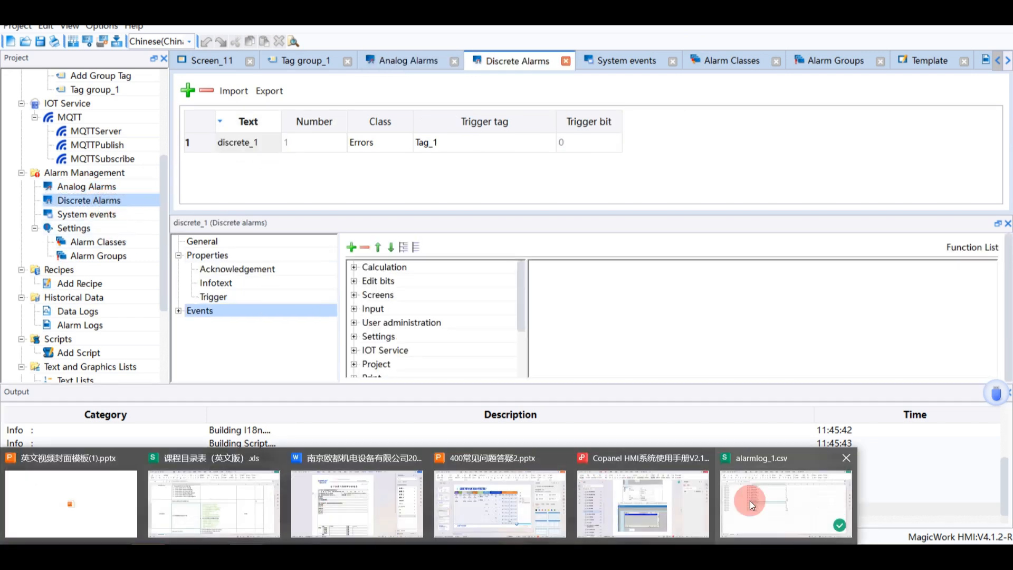
left_click(749, 501)
left_click(251, 150)
left_click(261, 173)
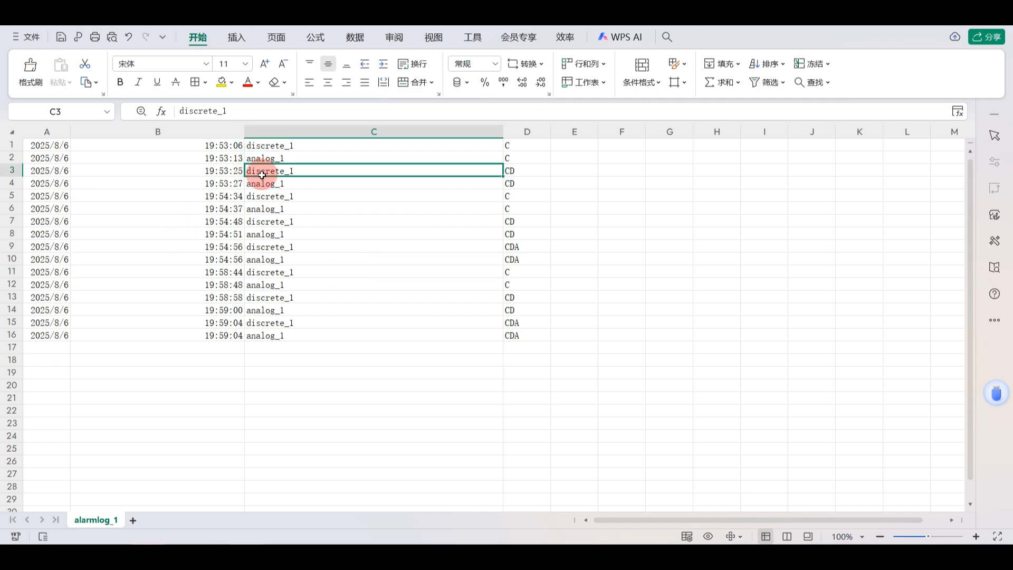
left_click(269, 212)
Locate the alarmLog database file in the USB stick's Logs folder
left_click(55, 554)
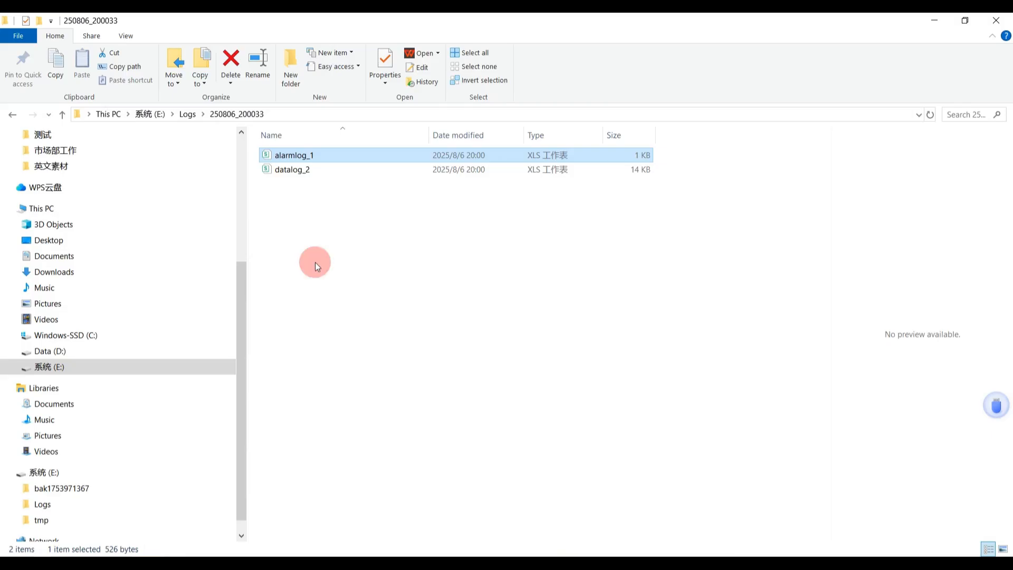
left_click(314, 250)
left_click(18, 113)
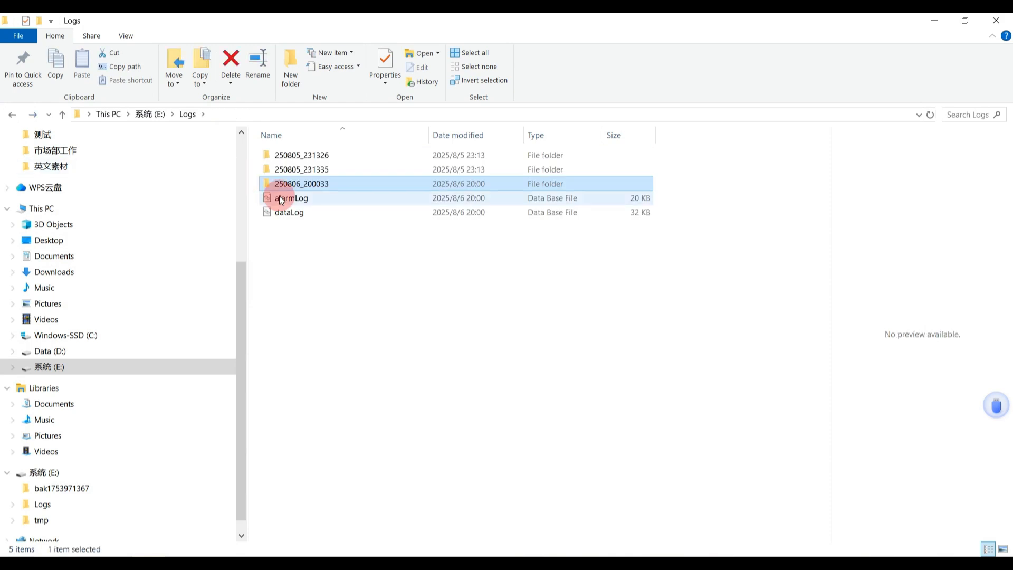
left_click(322, 201)
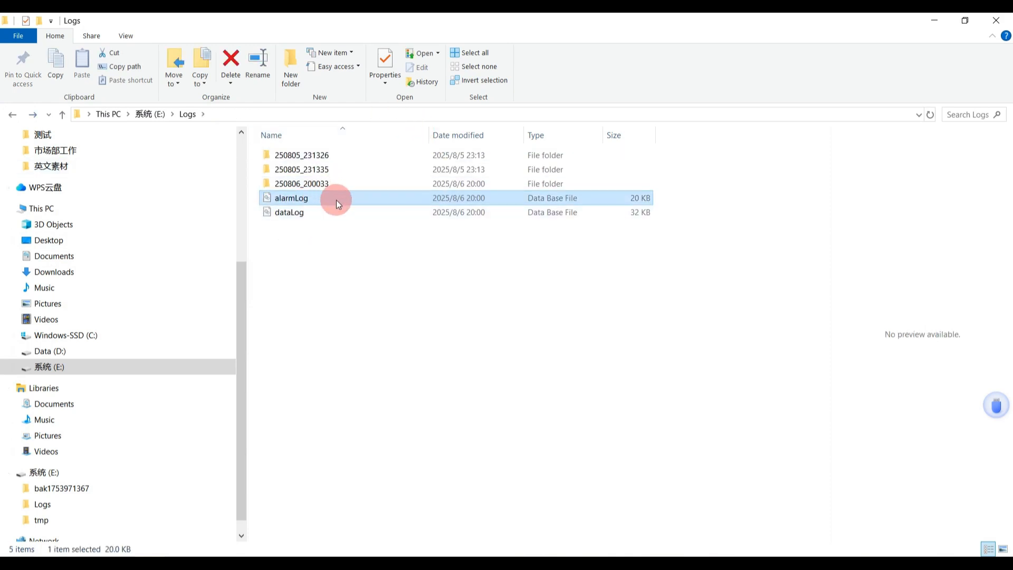
left_click(355, 114)
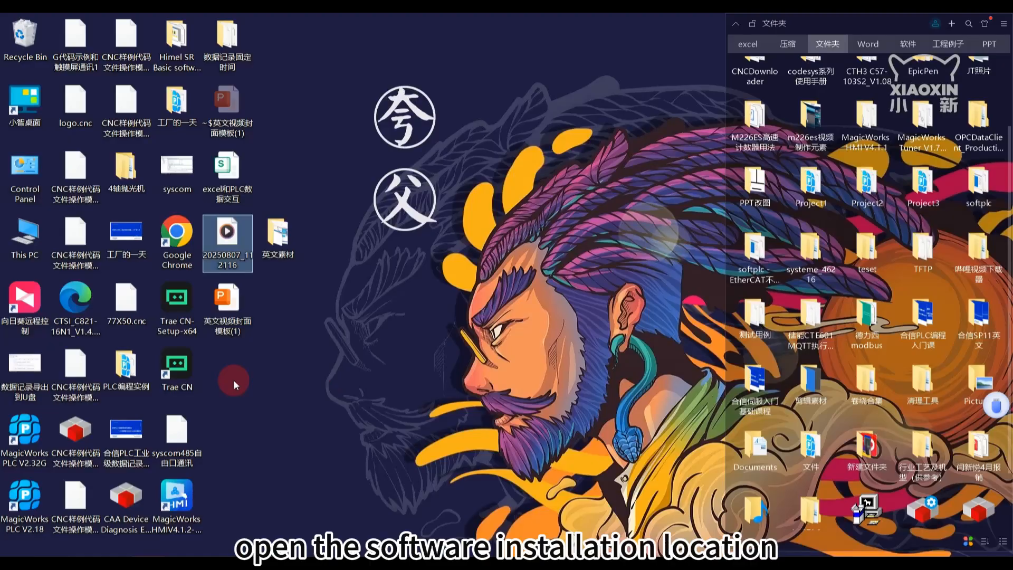
Open the MagicWorks HMI installation folder from the desktop shortcut and launch LogFileViewer
left_click(179, 493)
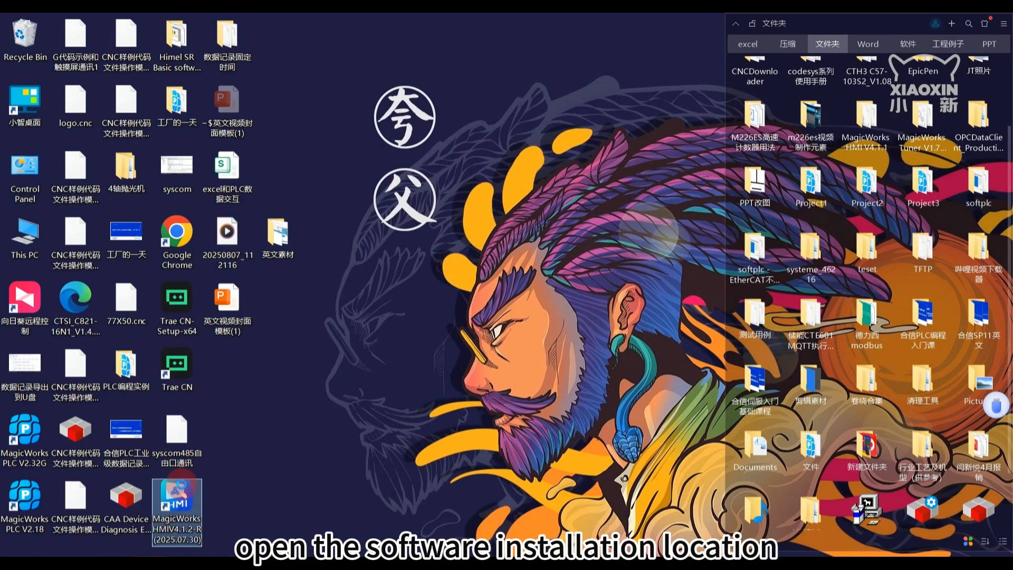
right_click(179, 491)
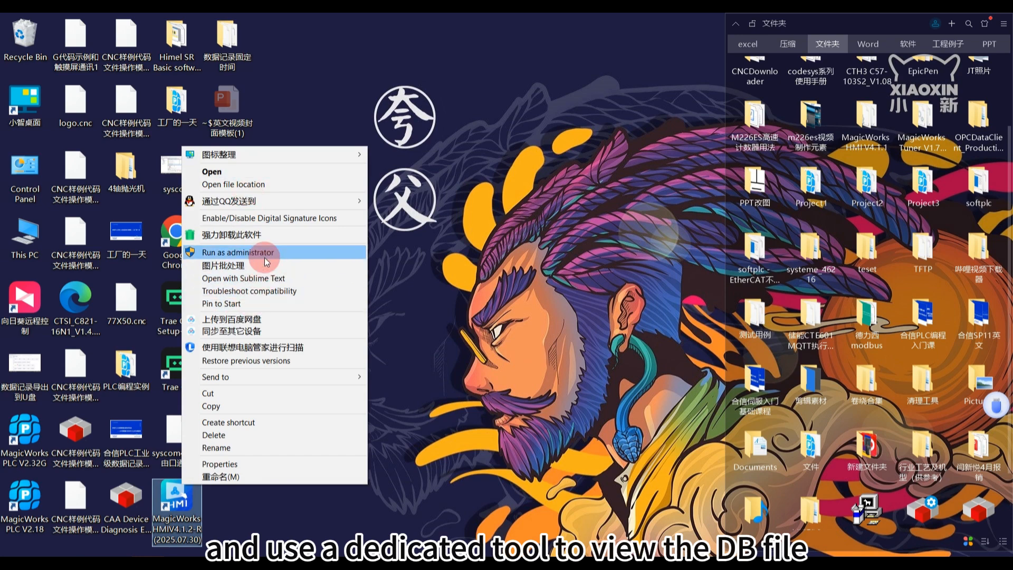
left_click(253, 184)
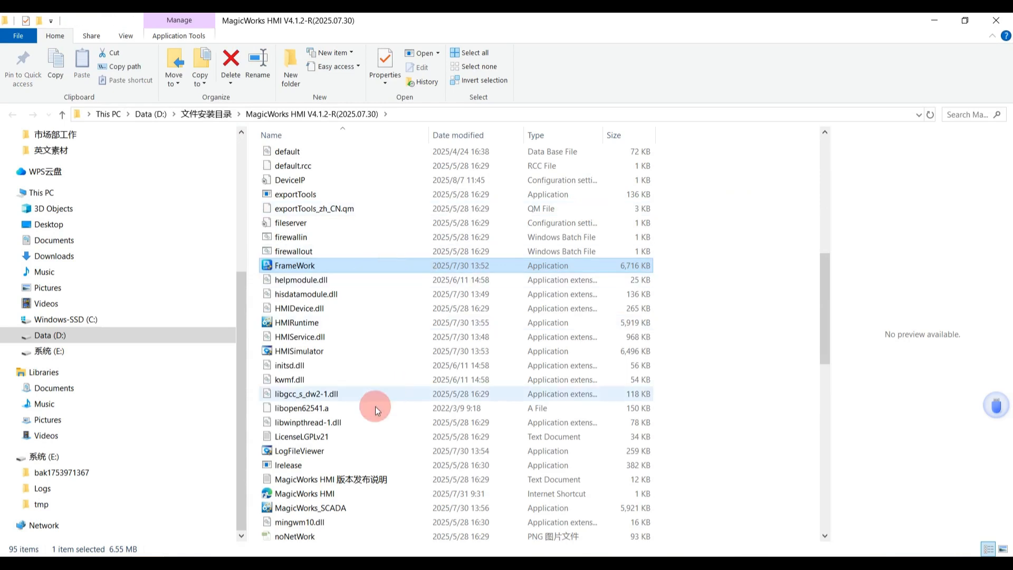
double_click(318, 451)
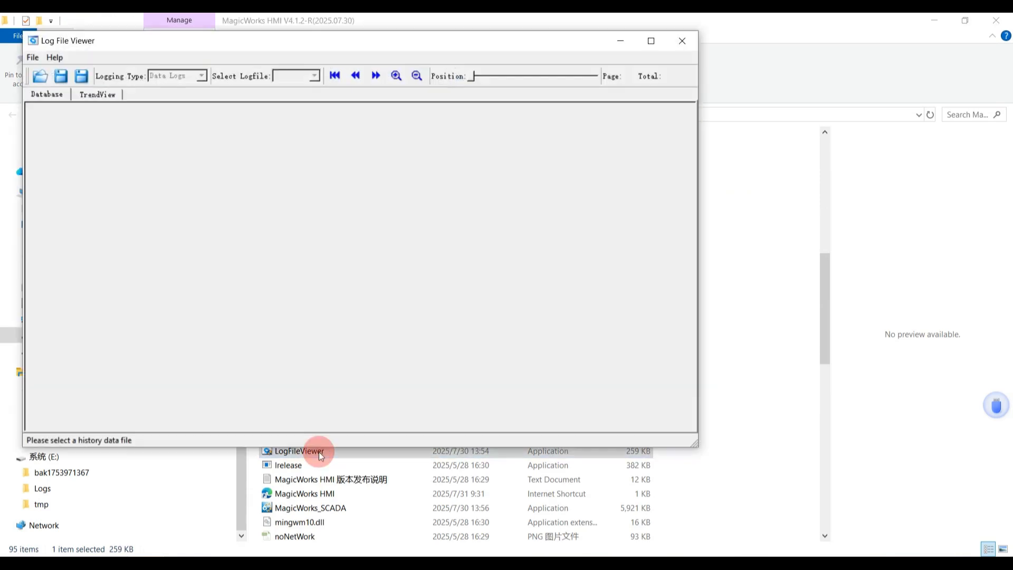
Open the alarmLog database from the USB stick's Logs folder in Log File Viewer, marking it as coming from the touch panel
left_click(41, 78)
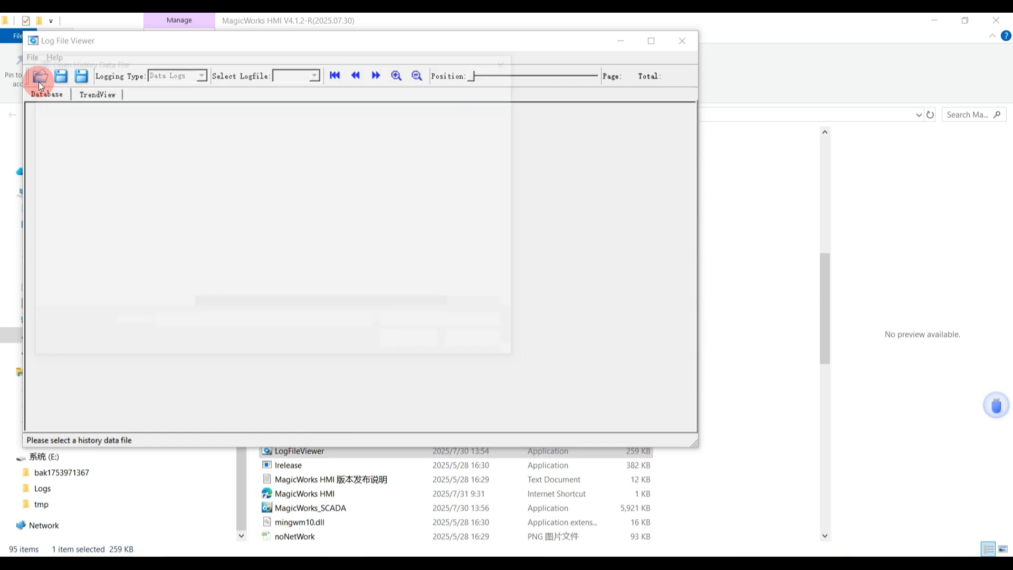
scroll(127, 168, "up", 3)
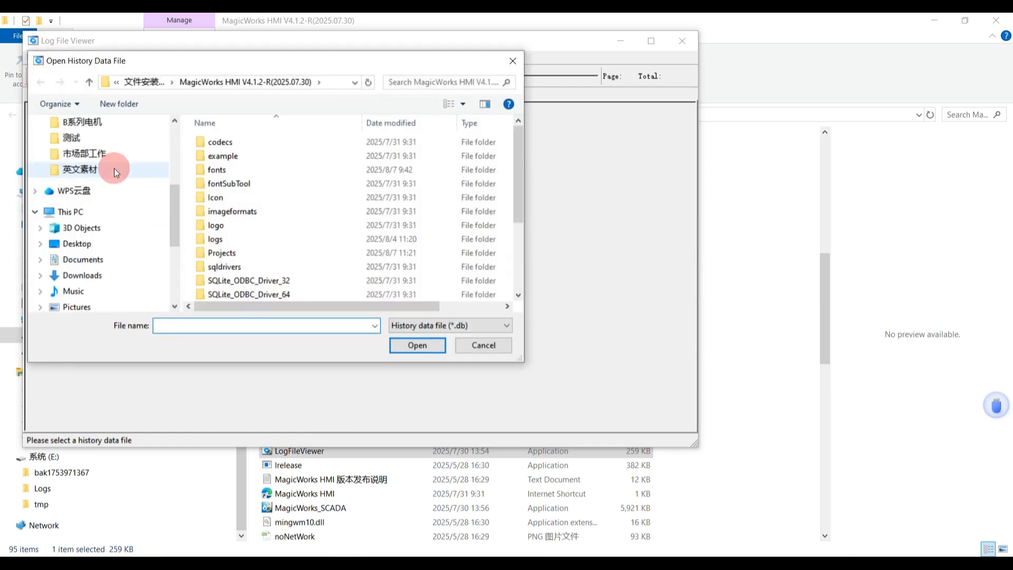
left_click(99, 178)
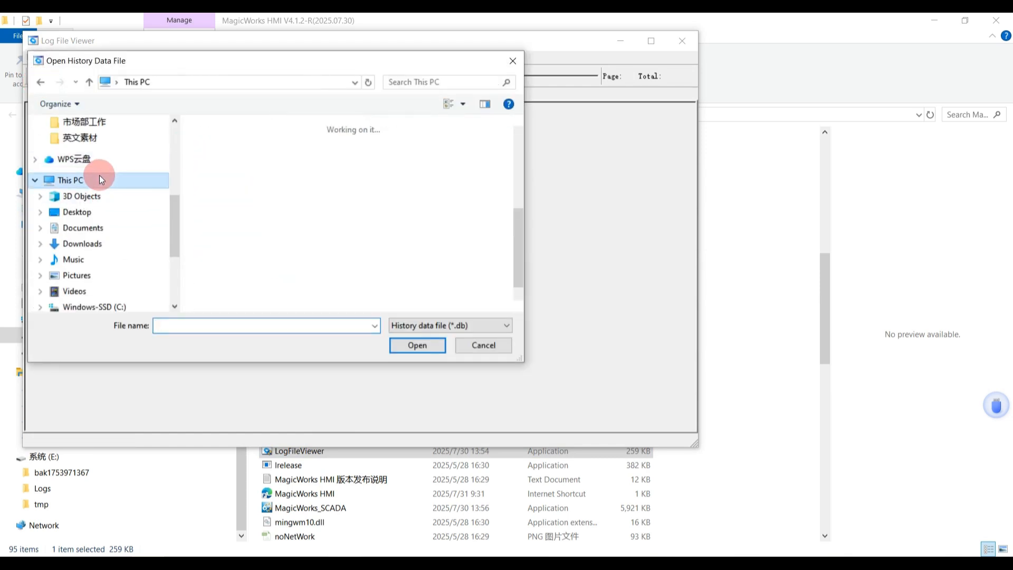
scroll(320, 236, "down", 5)
double_click(286, 295)
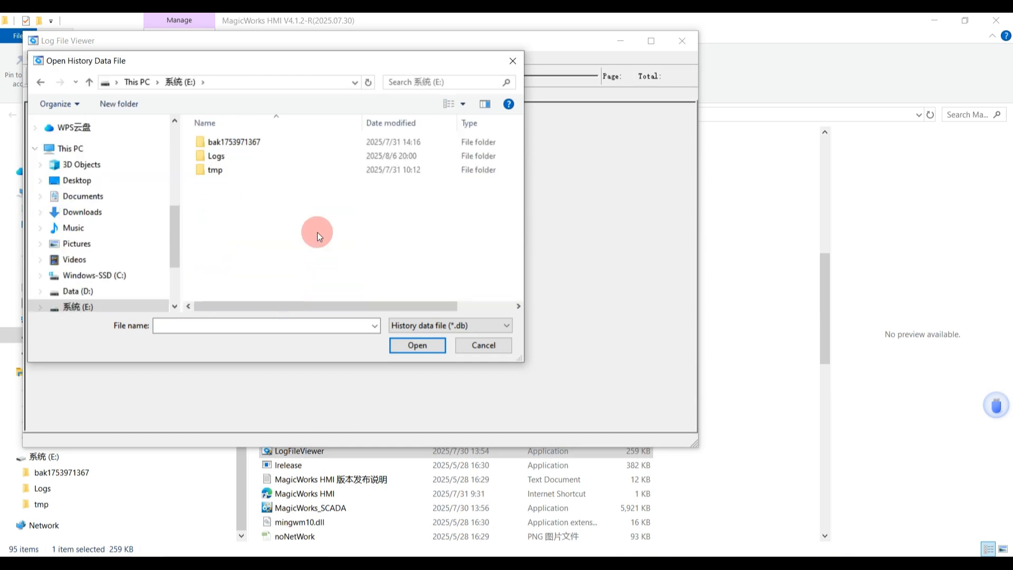
double_click(232, 157)
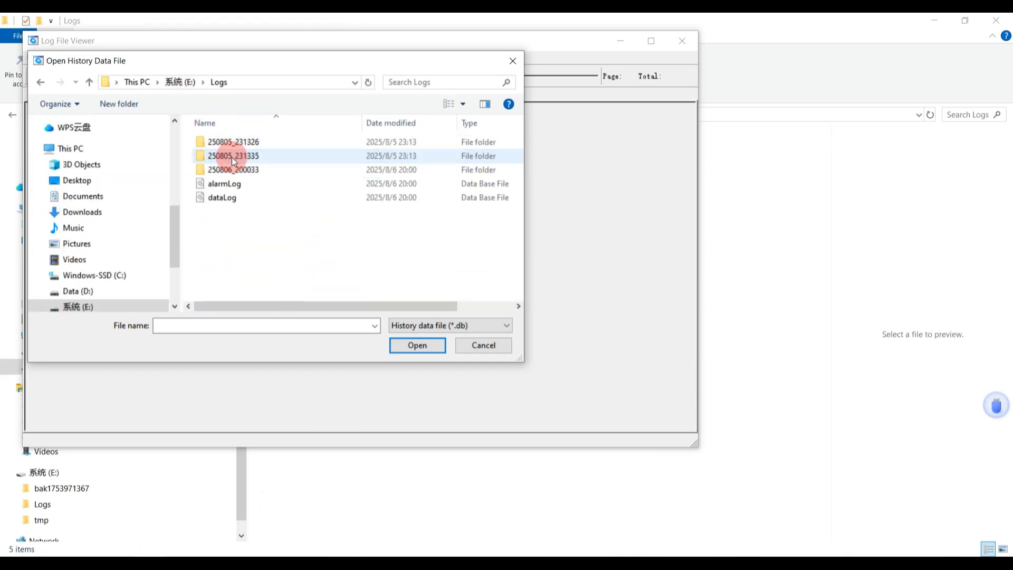
left_click(245, 186)
left_click(422, 346)
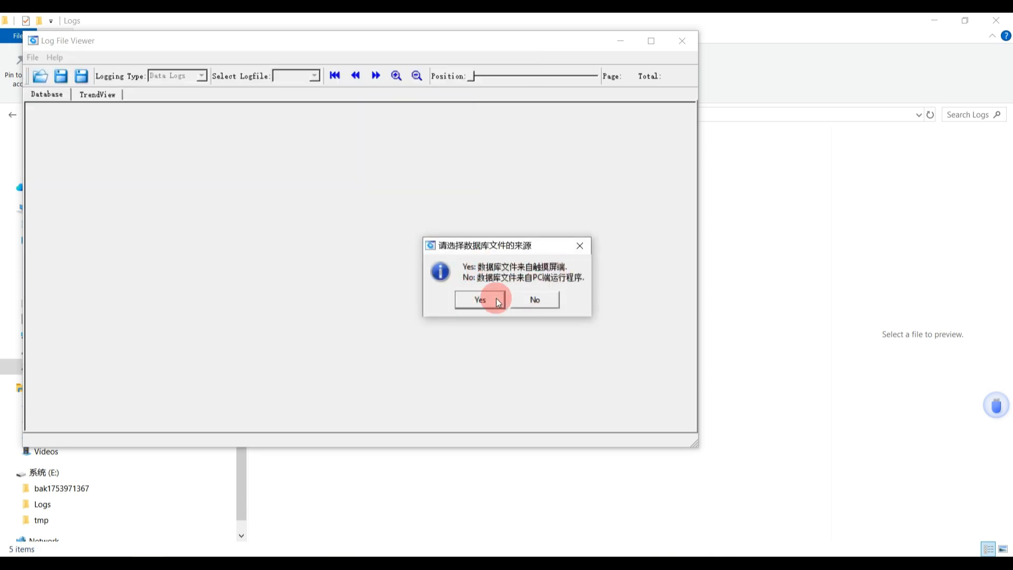
left_click(494, 301)
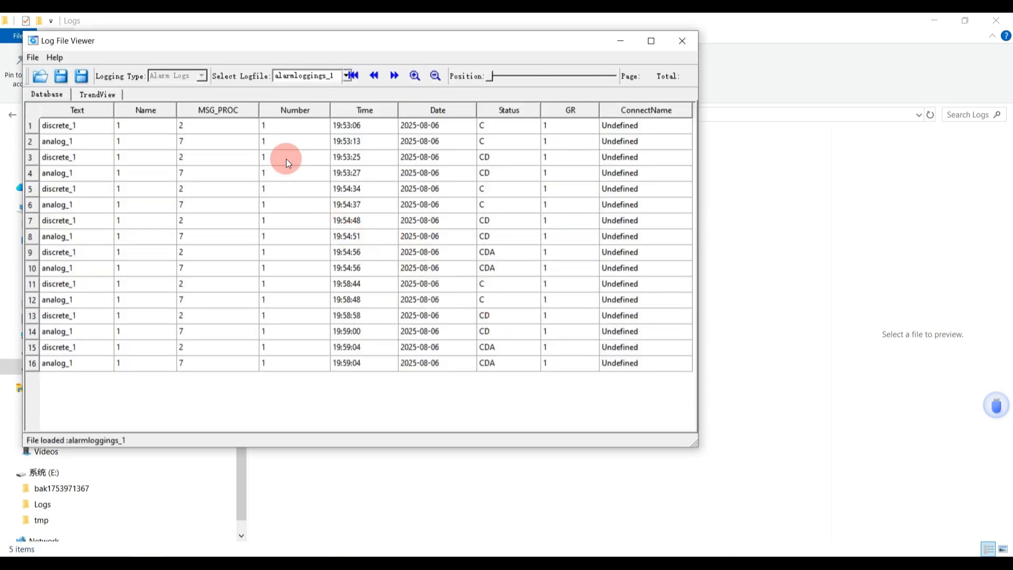
Examine the loaded alarm log records and the log file selection in the viewer
left_click(244, 157)
left_click(332, 78)
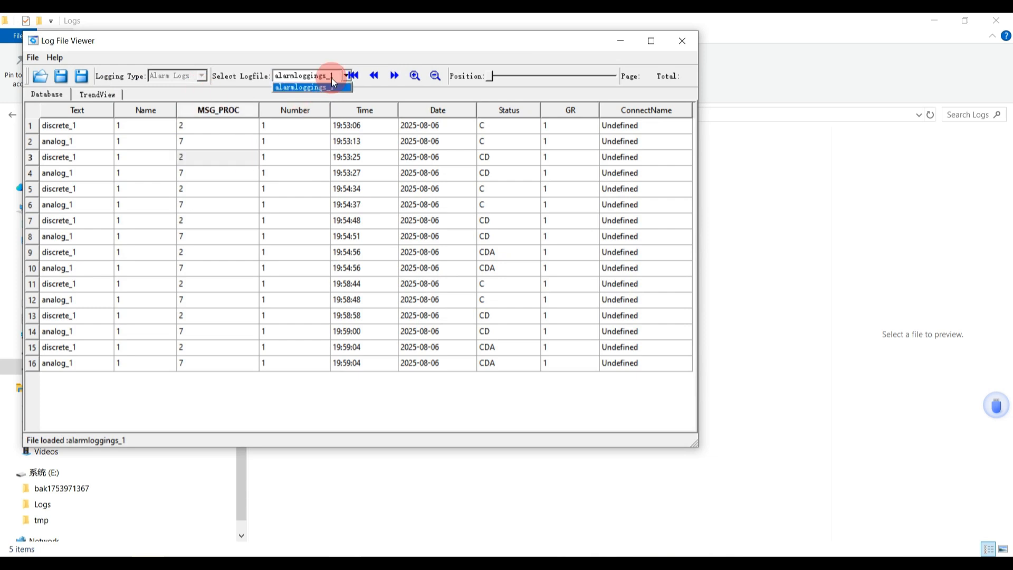
left_click(264, 169)
left_click_drag(357, 126, 549, 332)
left_click(222, 204)
left_click_drag(69, 127, 624, 383)
left_click(575, 335)
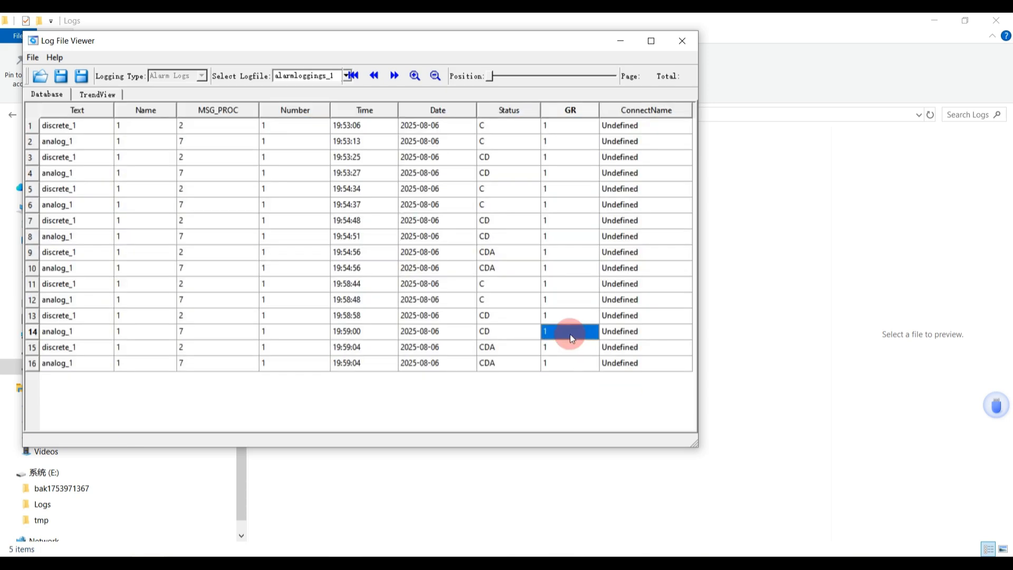